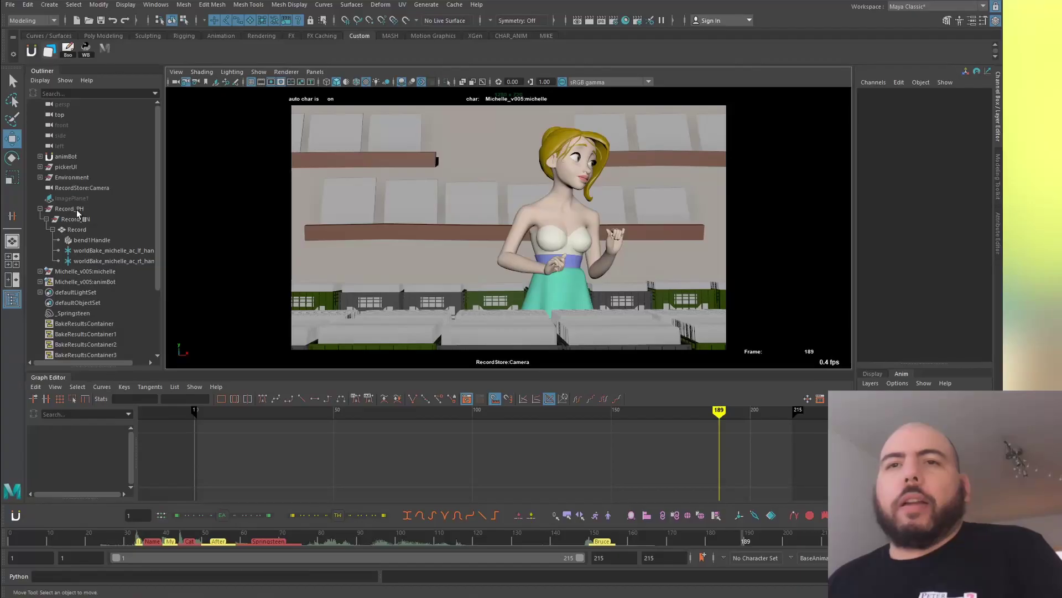
Select the Record mesh inside the Record_PH hierarchy to identify the animated album prop, and clear the selection
{"action": "left_click", "coordinate": [77, 229]}
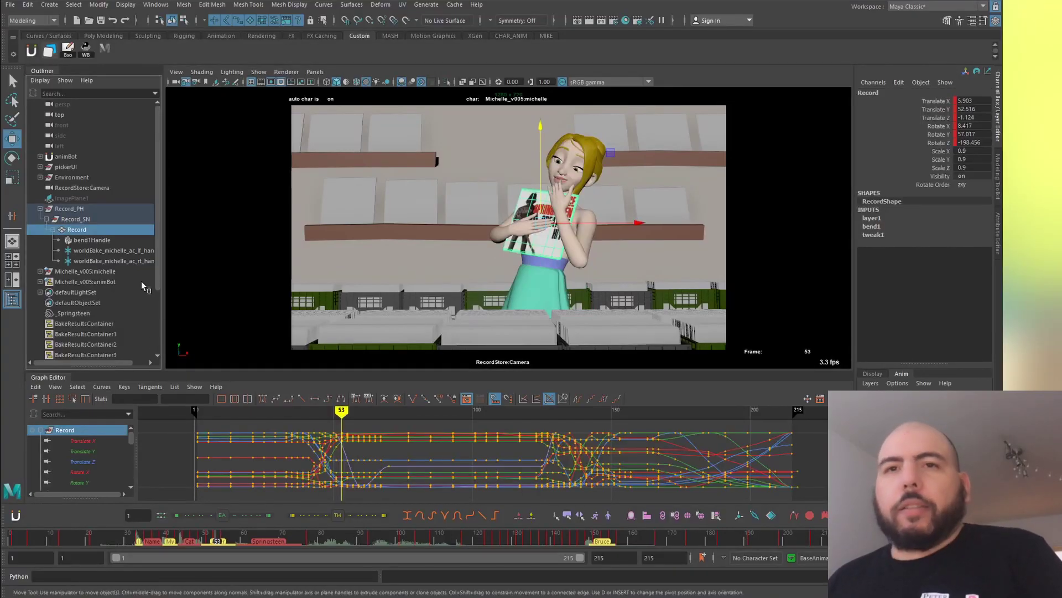
{"action": "left_click", "coordinate": [173, 330]}
{"action": "key", "text": "q"}
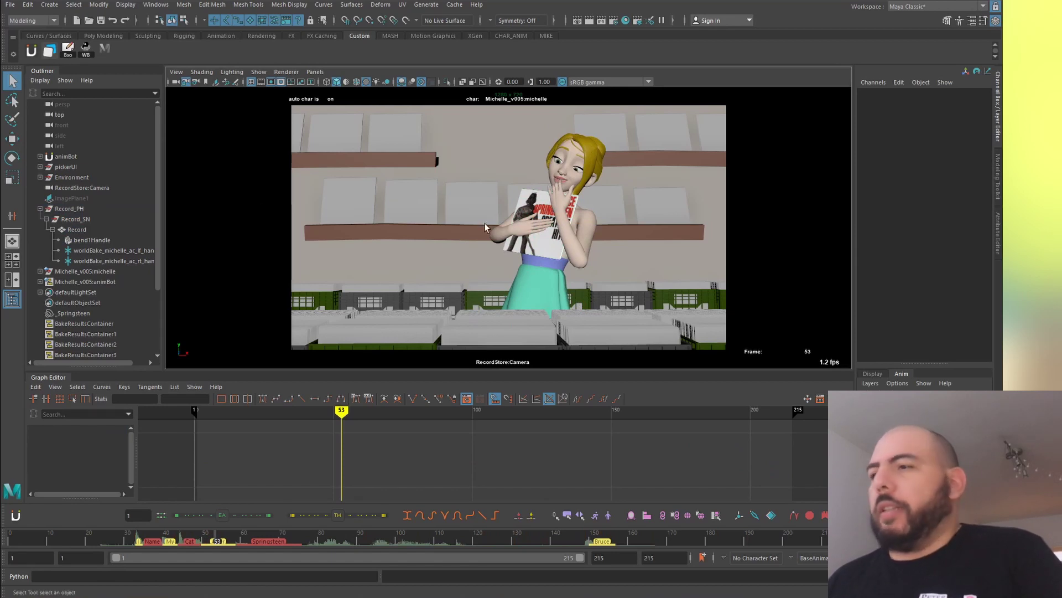
Show the display layers and select all objects belonging to the Env_GEO layer
{"action": "left_click", "coordinate": [873, 373]}
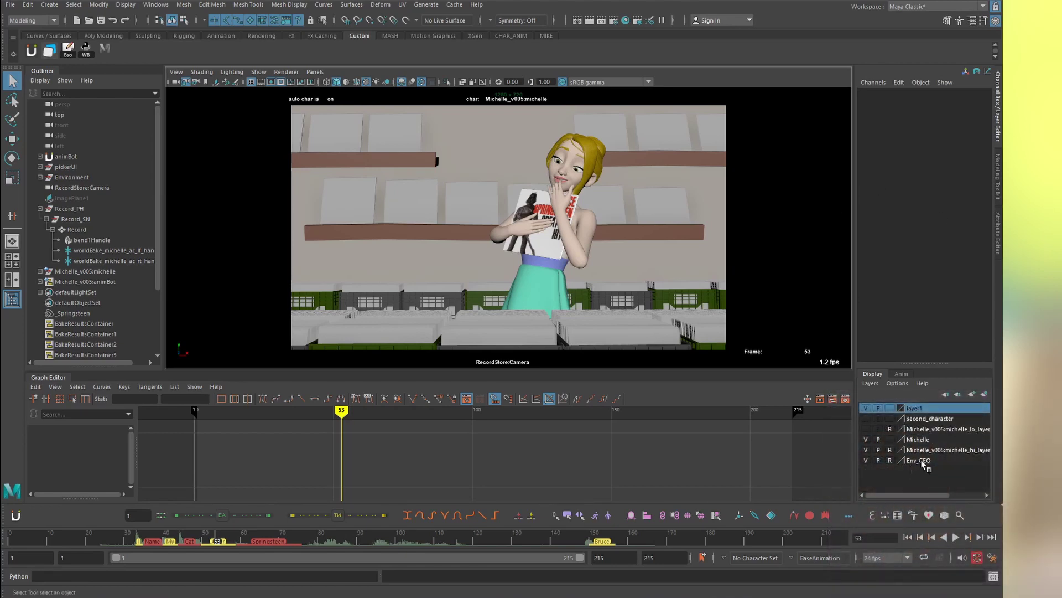
{"action": "left_click", "coordinate": [895, 464]}
{"action": "right_click", "coordinate": [917, 460]}
{"action": "left_click", "coordinate": [914, 501]}
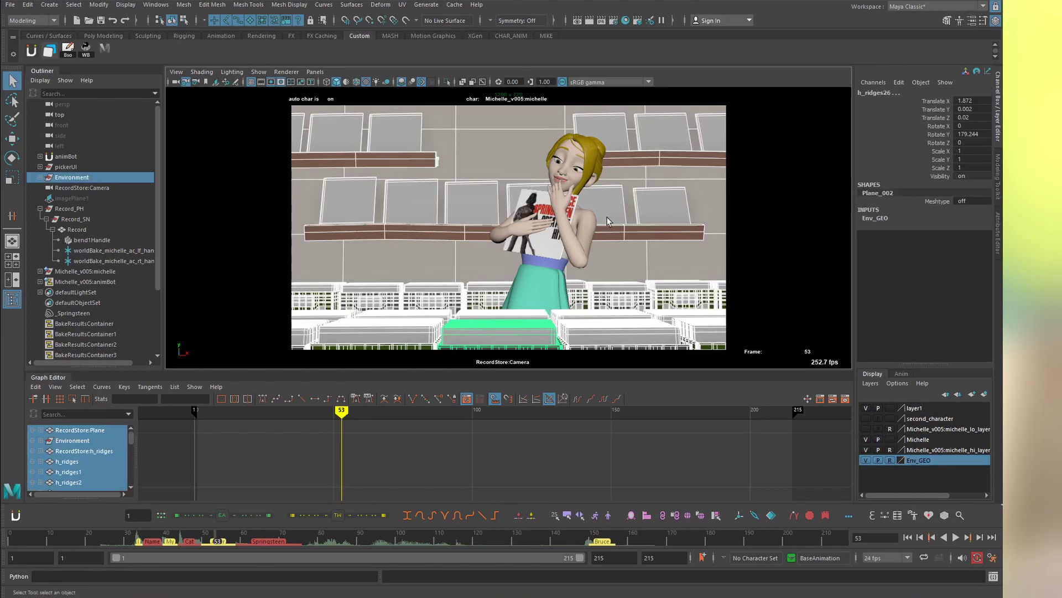
Select only the Environment group and expand it briefly to inspect the objects it contains
{"action": "middle_click_drag", "start_coordinate": [67, 177], "coordinate": [71, 186]}
{"action": "left_click", "coordinate": [72, 178]}
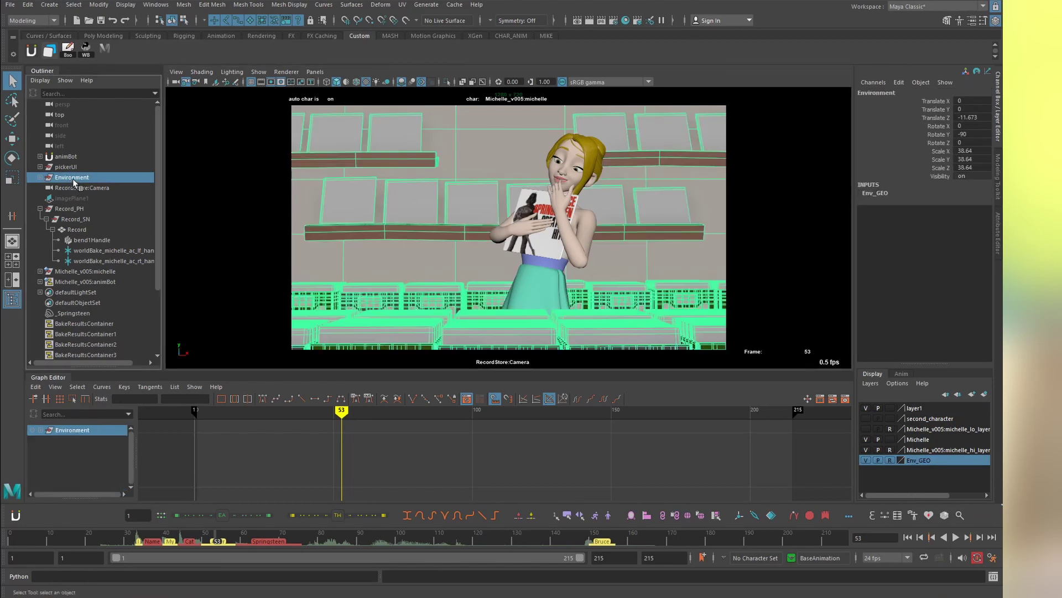
{"action": "left_click", "coordinate": [39, 177]}
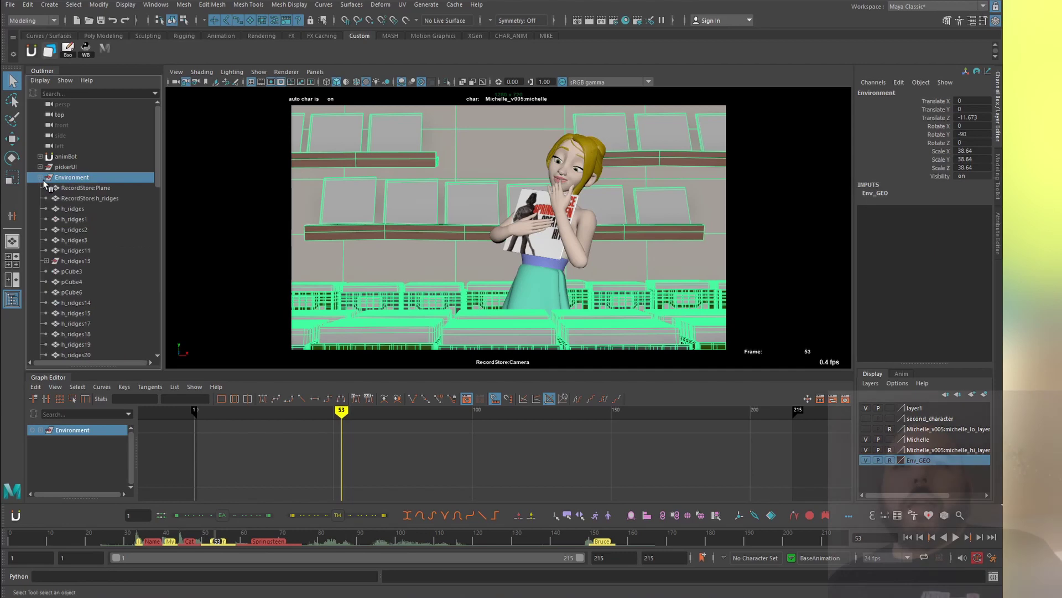
{"action": "left_click", "coordinate": [40, 177]}
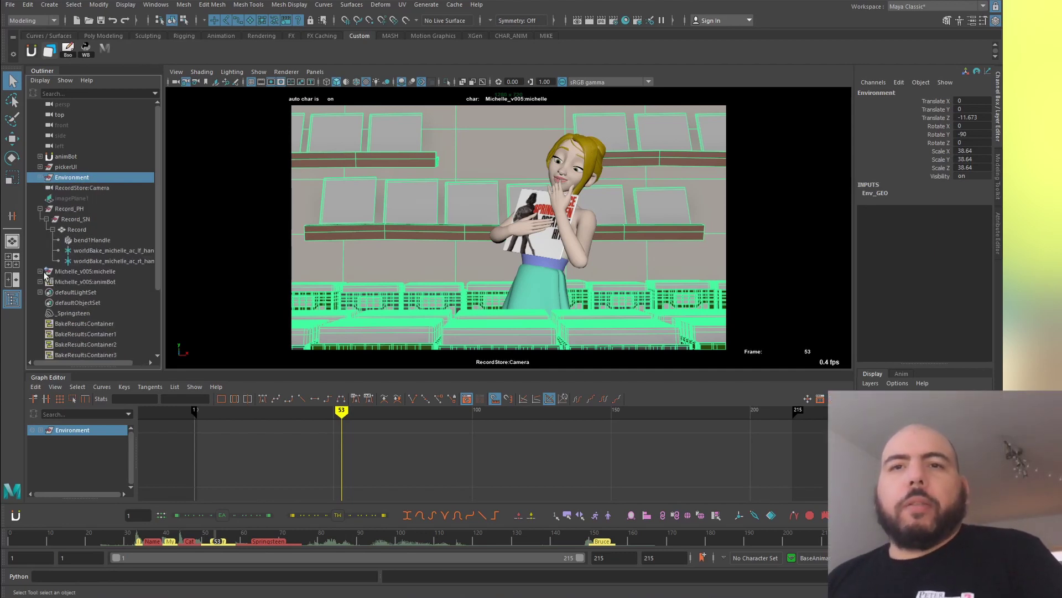
Expand the Michelle_v005:michelle hierarchy down to its geometry group and select all the character meshes inside it
{"action": "left_click", "coordinate": [78, 271]}
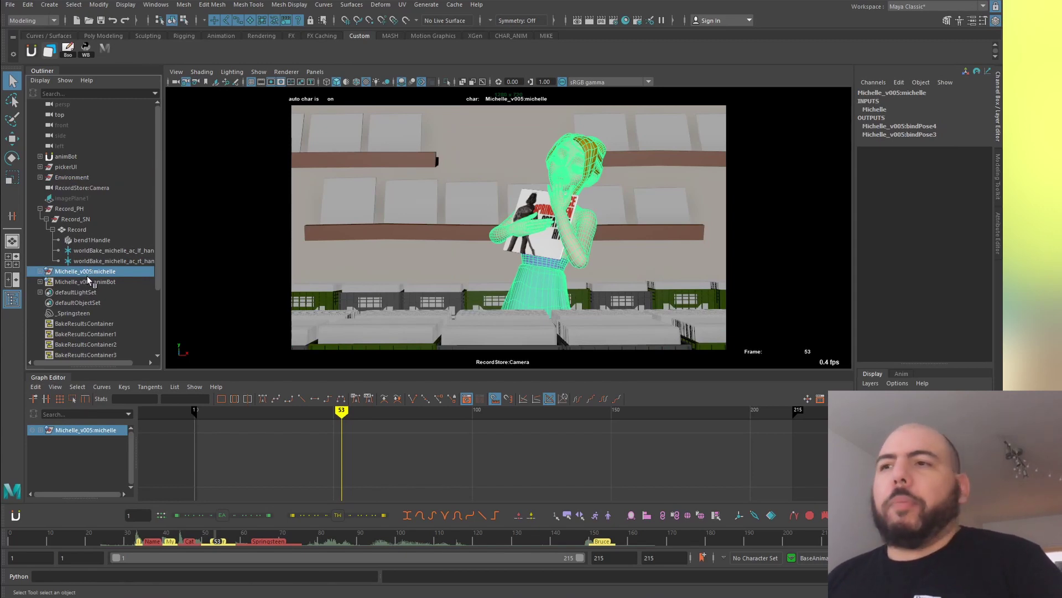
{"action": "left_click", "coordinate": [40, 271]}
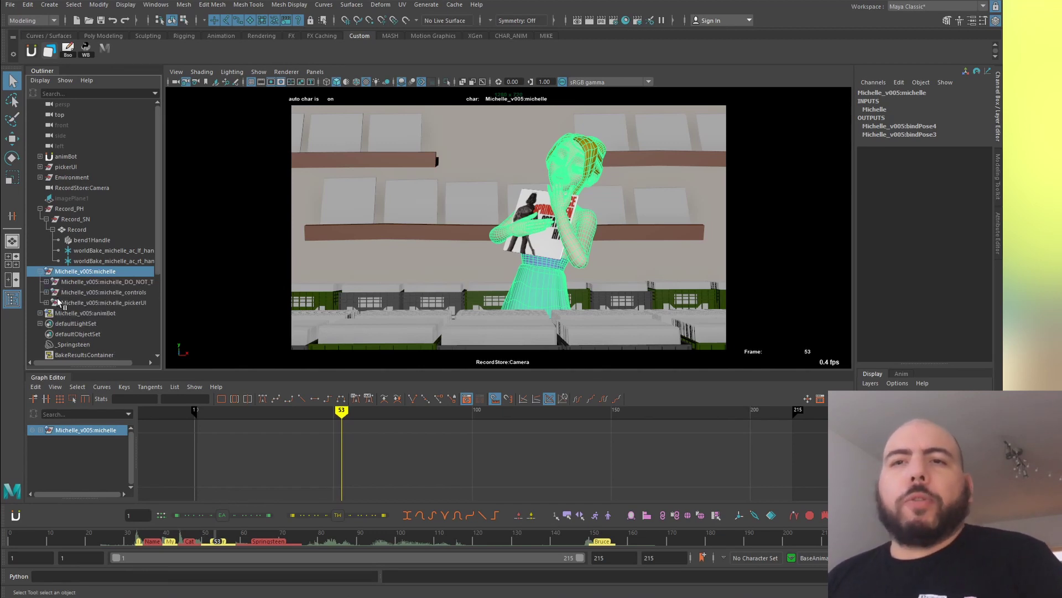
{"action": "left_click", "coordinate": [46, 282]}
{"action": "left_click", "coordinate": [58, 312]}
{"action": "left_click", "coordinate": [52, 312]}
{"action": "left_click_drag", "start_coordinate": [157, 199], "coordinate": [128, 114]}
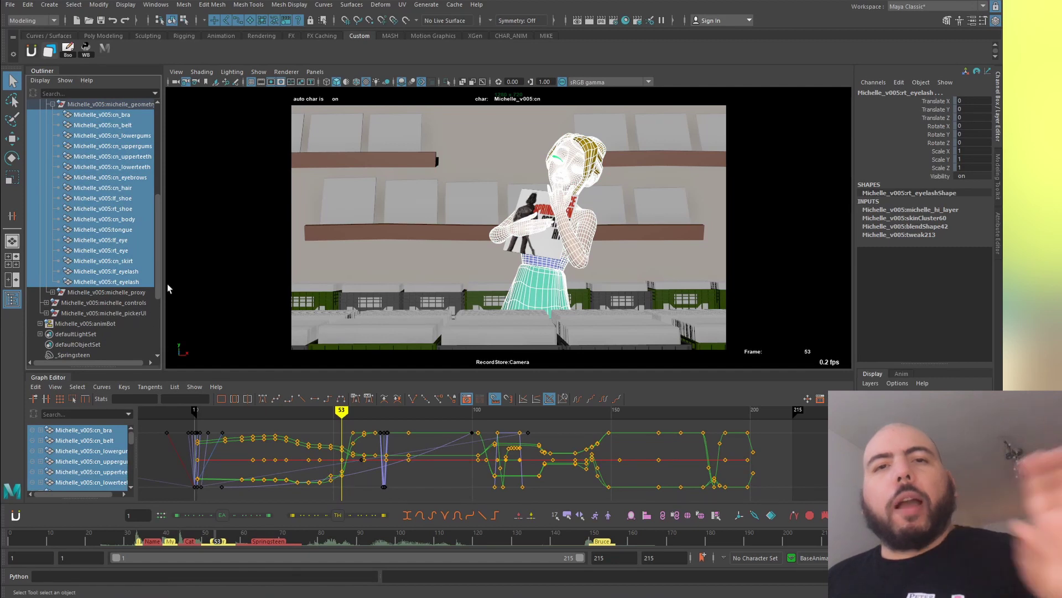
{"action": "scroll", "coordinate": [138, 254], "scroll_direction": "up", "scroll_amount": 1}
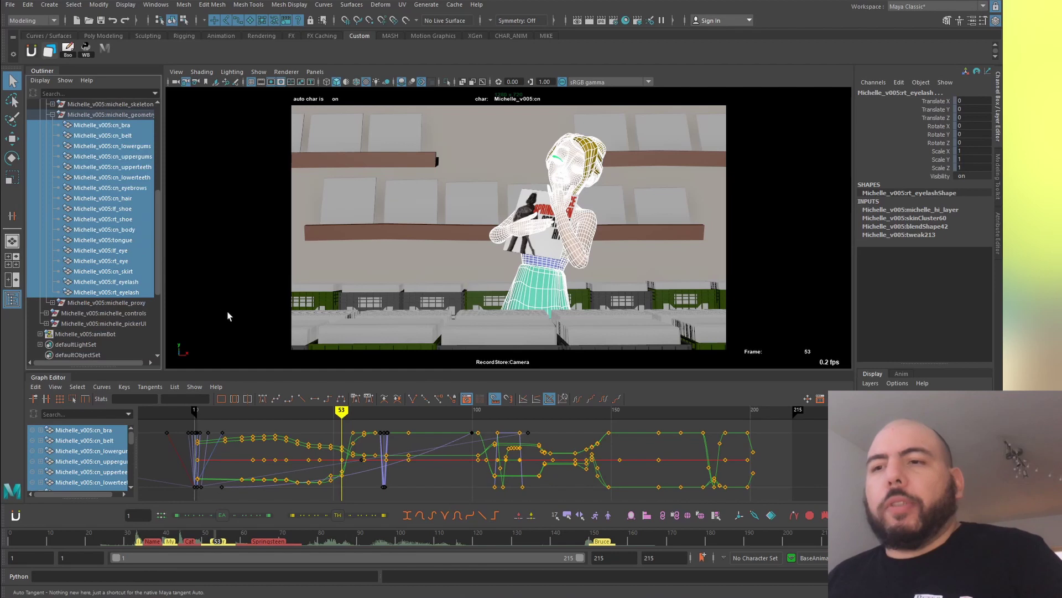
{"action": "scroll", "coordinate": [158, 260], "scroll_direction": "up", "scroll_amount": 3}
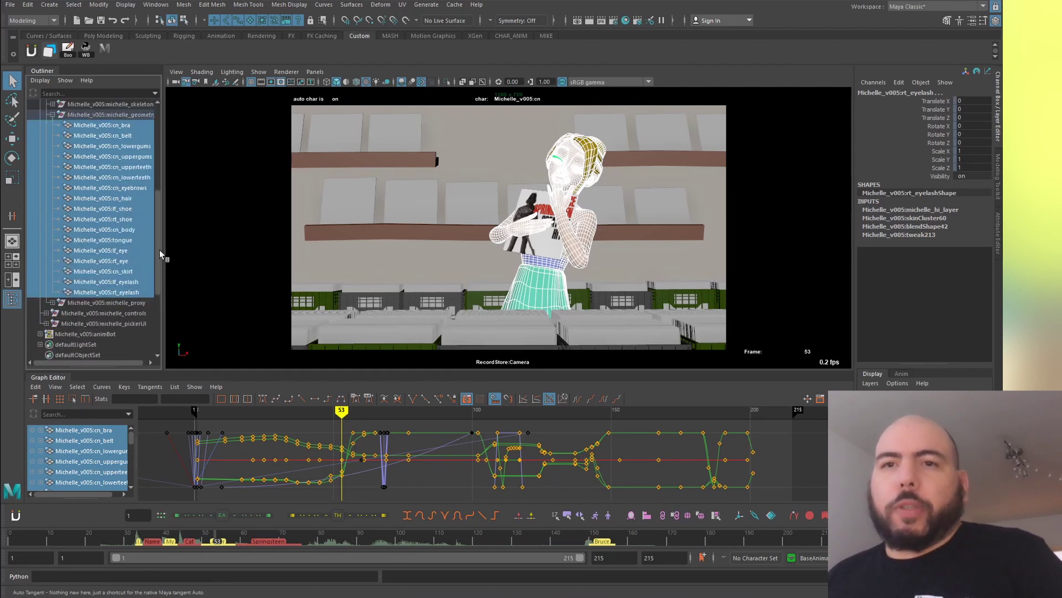
Recall the saved EXPORT selection set and check that it covers the Environment, RecordStore:Camera, Record_PH and Michelle geometry nodes
{"action": "key", "text": "grave"}
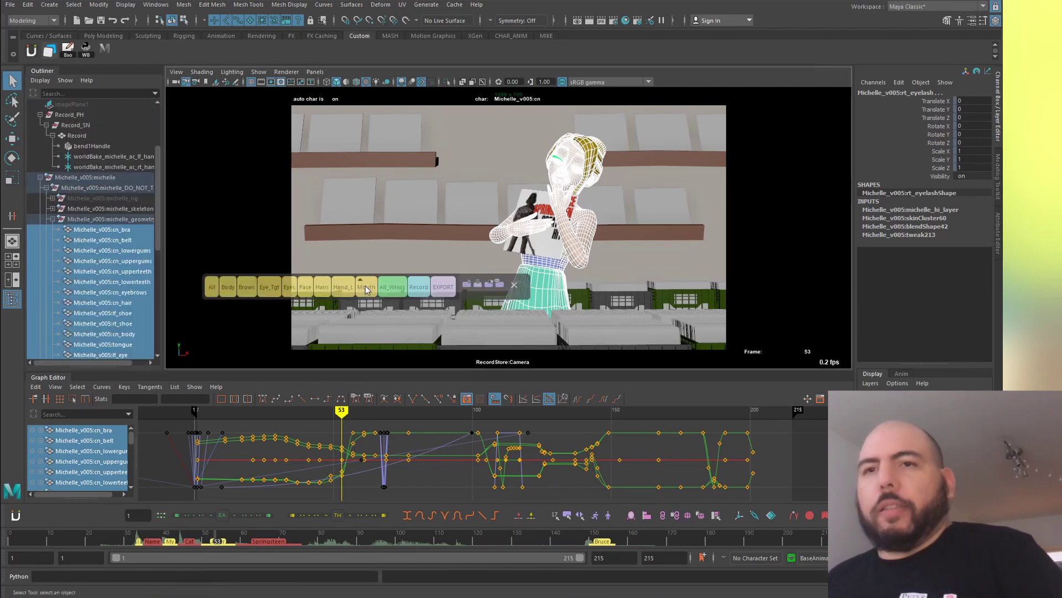
{"action": "left_click", "coordinate": [443, 288]}
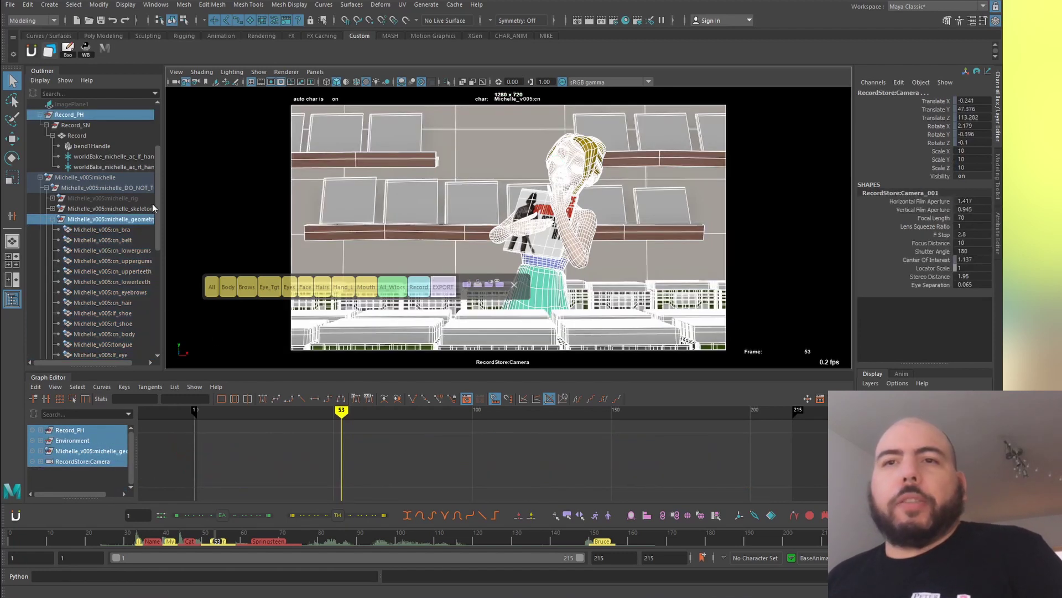
{"action": "scroll", "coordinate": [153, 206], "scroll_direction": "up", "scroll_amount": 3}
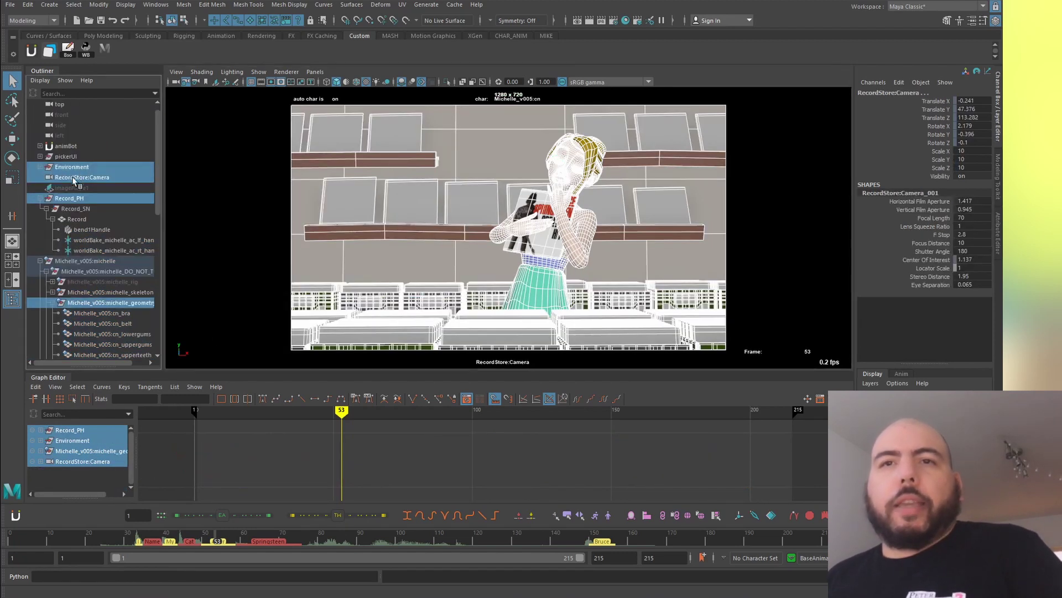
{"action": "left_click", "coordinate": [40, 167]}
{"action": "scroll", "coordinate": [158, 161], "scroll_direction": "down", "scroll_amount": 3}
{"action": "left_click_drag", "start_coordinate": [158, 160], "coordinate": [158, 220]}
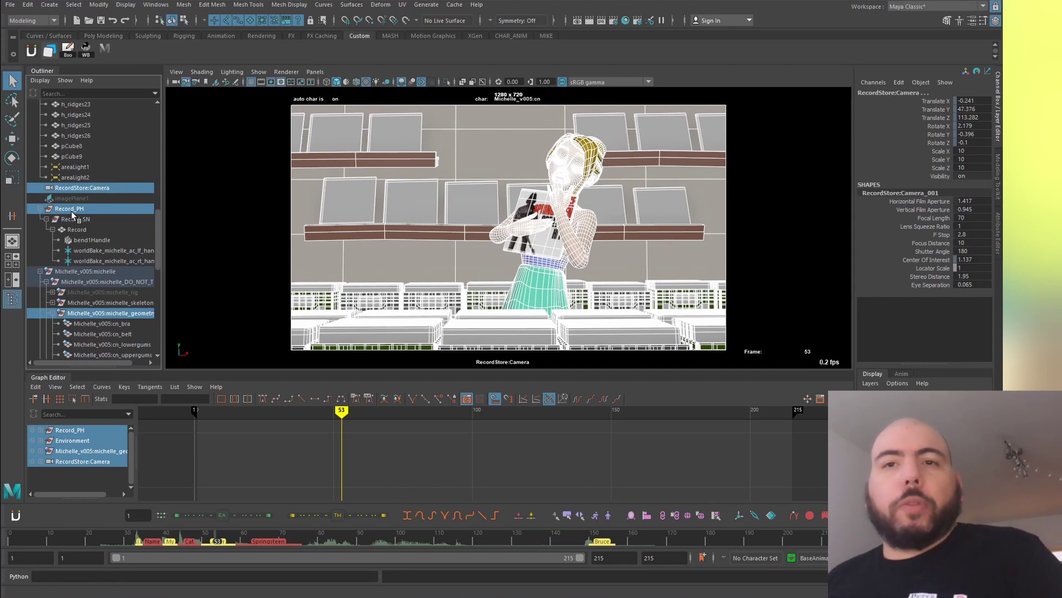
{"action": "scroll", "coordinate": [127, 276], "scroll_direction": "down", "scroll_amount": 5}
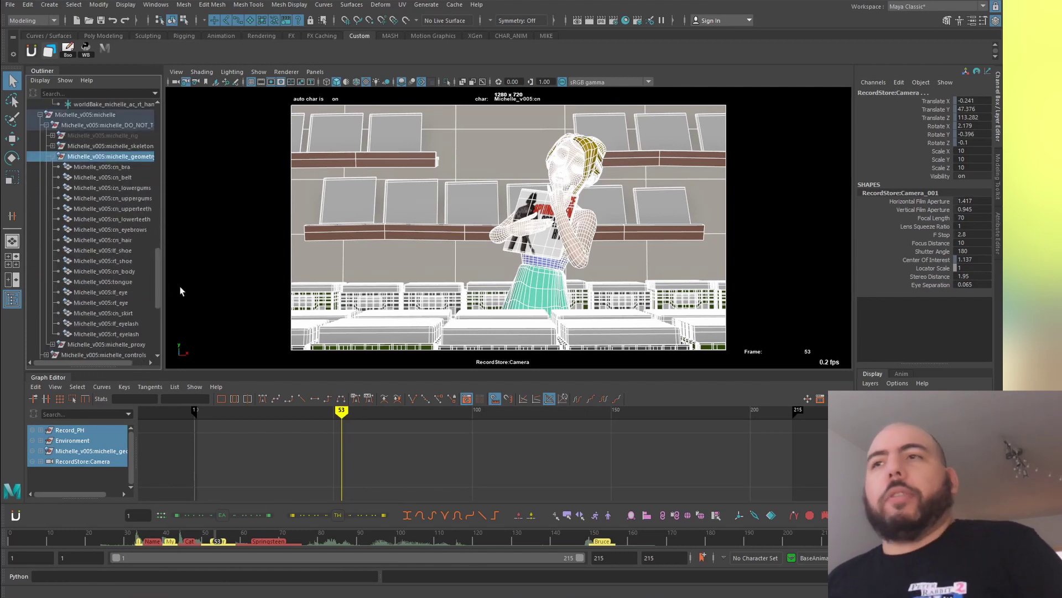
Open the options for exporting the selection to Alembic and review the cache time range and advanced settings
{"action": "left_click", "coordinate": [454, 4]}
{"action": "key", "text": "F4"}
{"action": "mouse_move", "coordinate": [410, 25]}
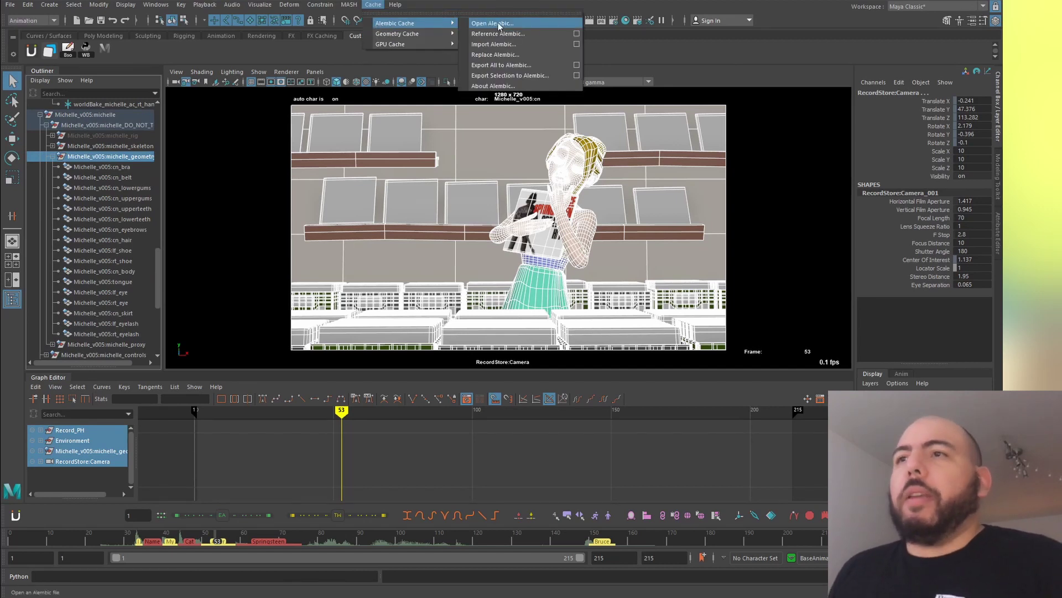
{"action": "left_click", "coordinate": [576, 76]}
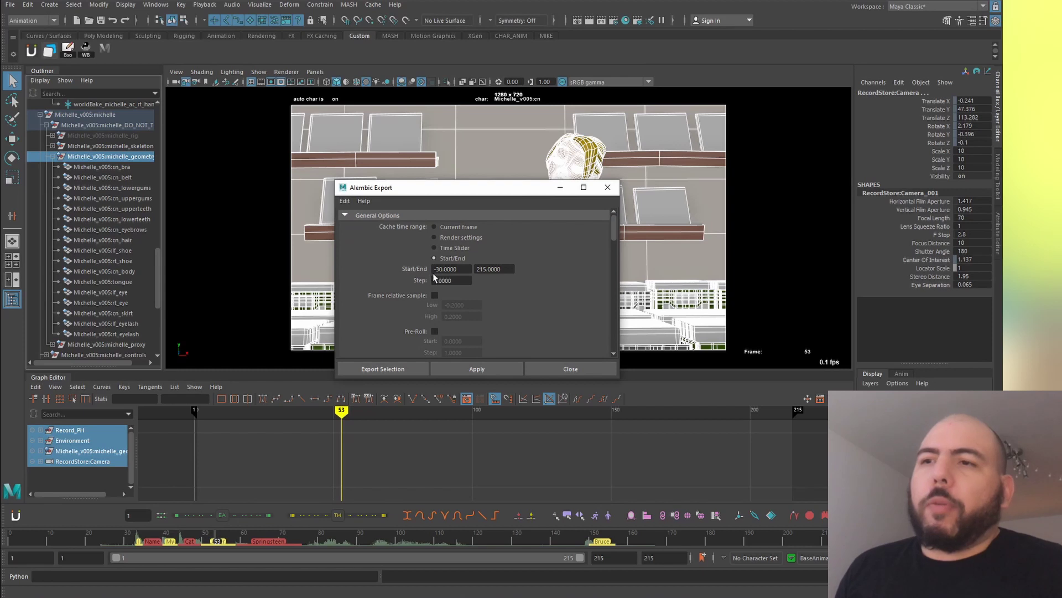
{"action": "left_click_drag", "start_coordinate": [480, 188], "coordinate": [332, 120]}
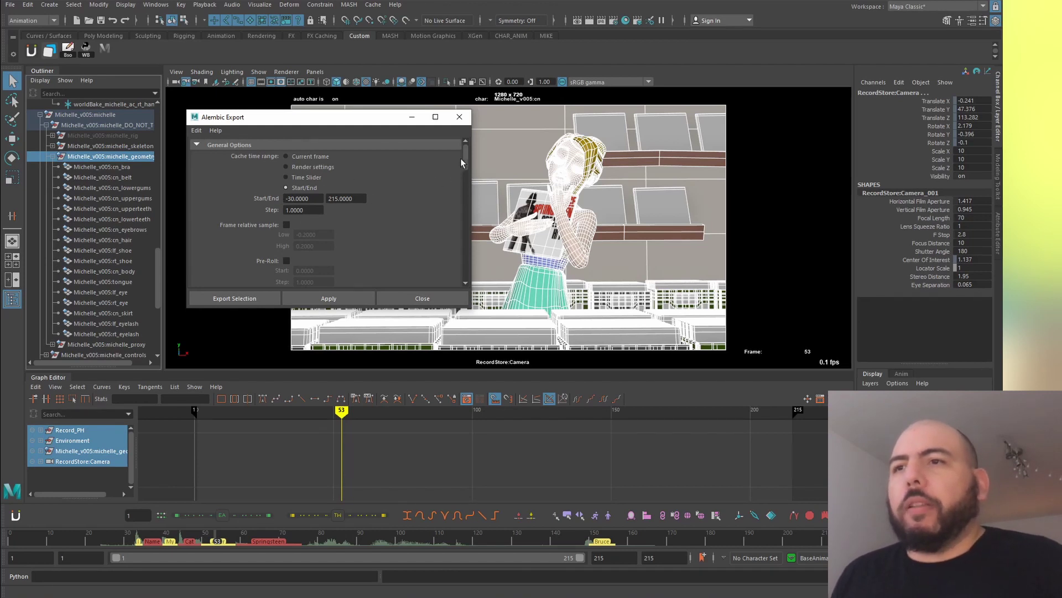
{"action": "left_click_drag", "start_coordinate": [466, 152], "coordinate": [464, 248]}
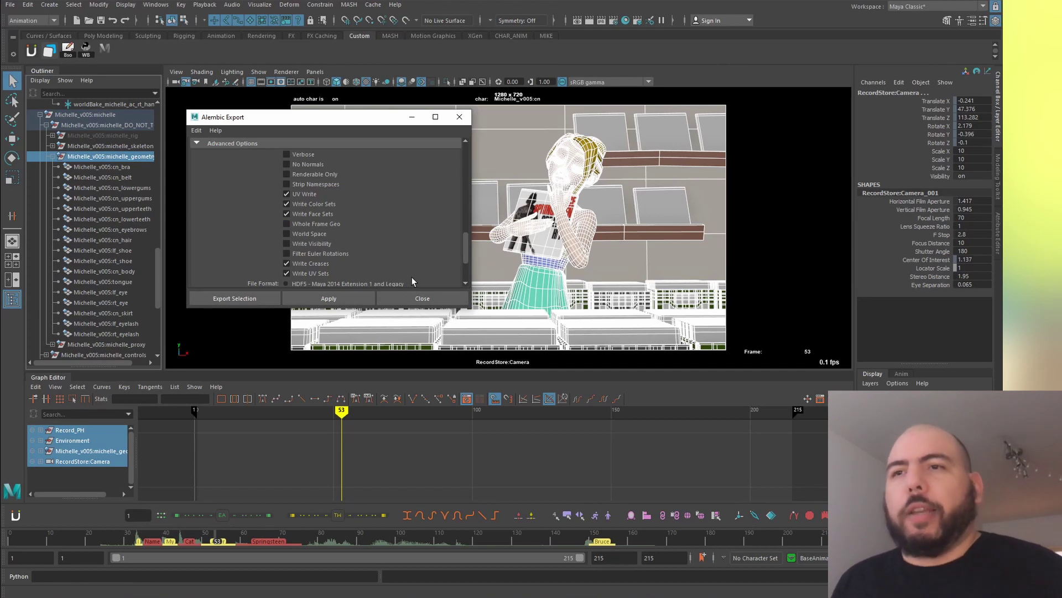
{"action": "scroll", "coordinate": [467, 244], "scroll_direction": "up", "scroll_amount": 1}
{"action": "left_click_drag", "start_coordinate": [467, 241], "coordinate": [466, 141]}
Export the selection to the project's cache\alembic folder as Springsteen_week4_v006_test.abc, naming it after the v006 file
{"action": "left_click", "coordinate": [235, 298]}
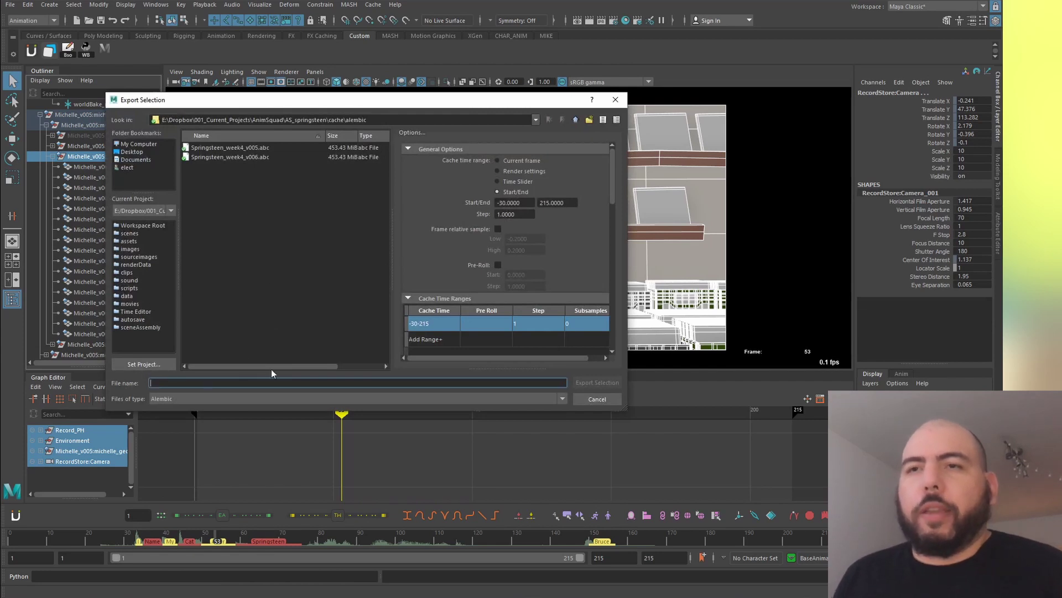
{"action": "left_click", "coordinate": [233, 156]}
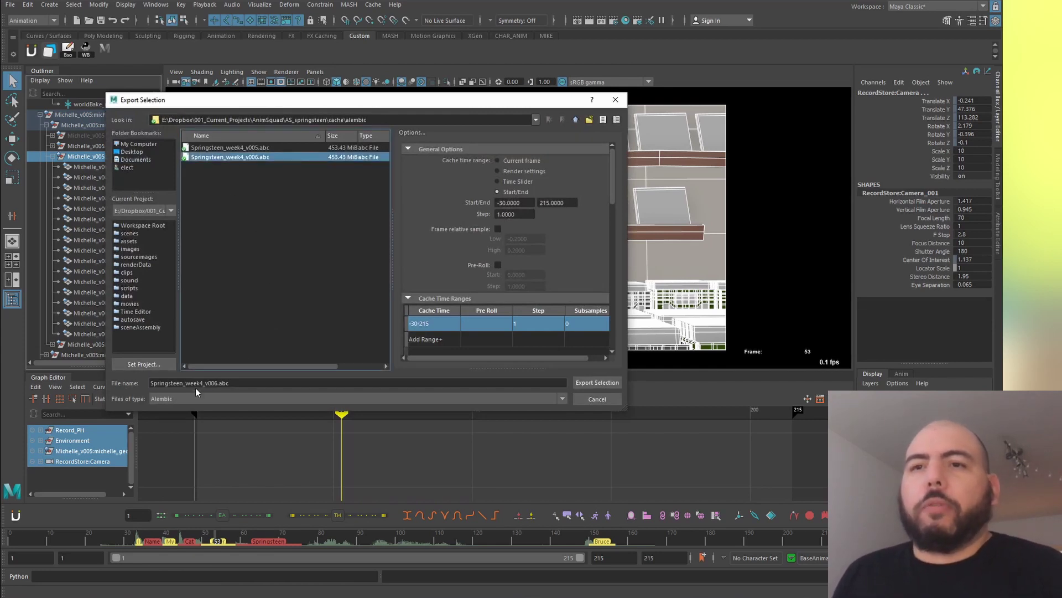
{"action": "left_click", "coordinate": [218, 383]}
{"action": "type", "text": "_test"}
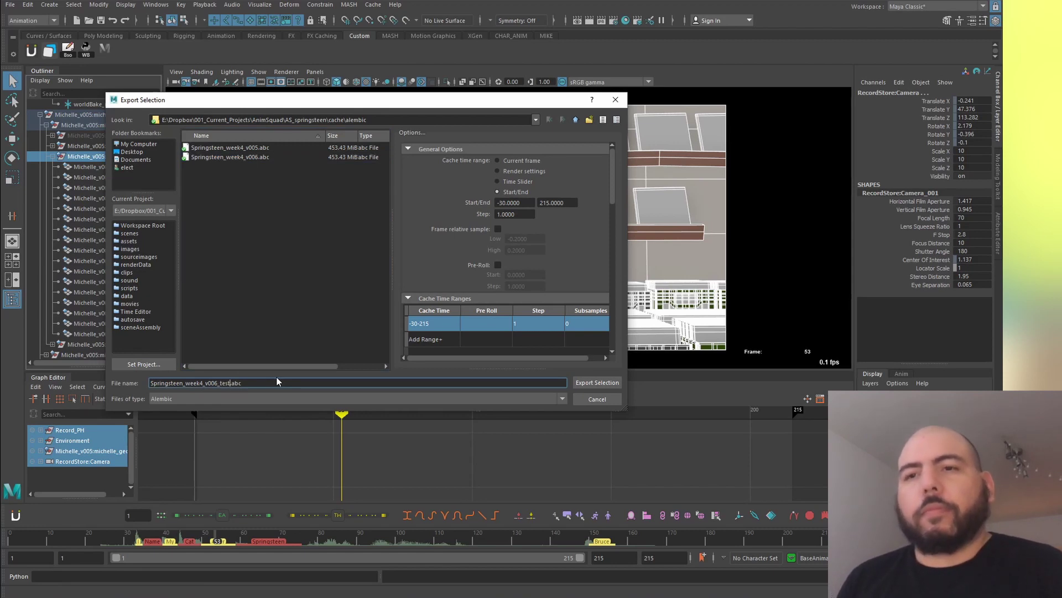
{"action": "key", "text": "Return"}
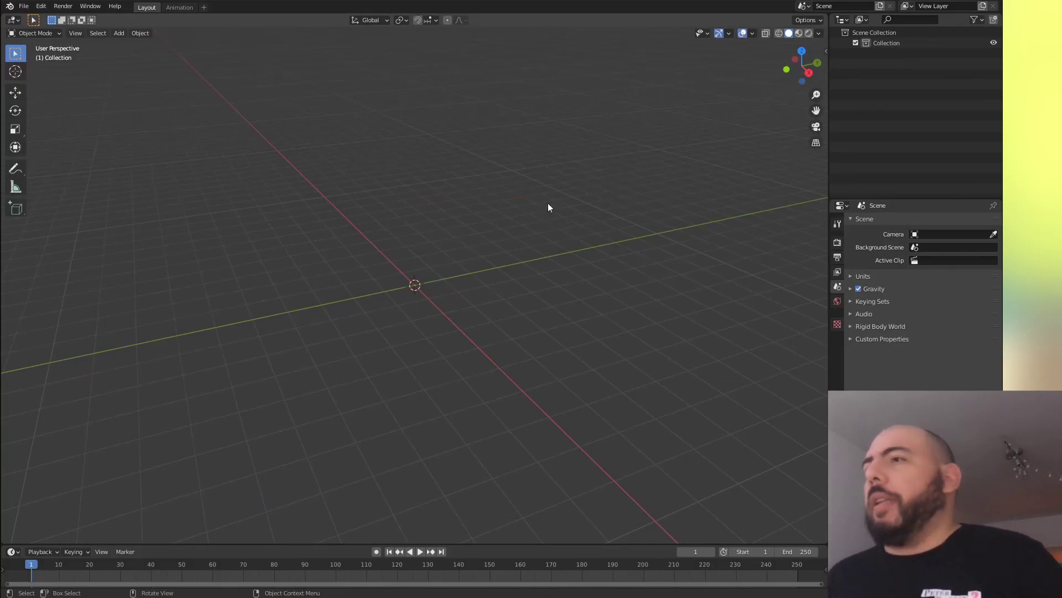
In Blender, import the Alembic file Springsteen_week4_v006_test.abc from the recent alembic folder
{"action": "left_click", "coordinate": [23, 6]}
{"action": "mouse_move", "coordinate": [48, 148]}
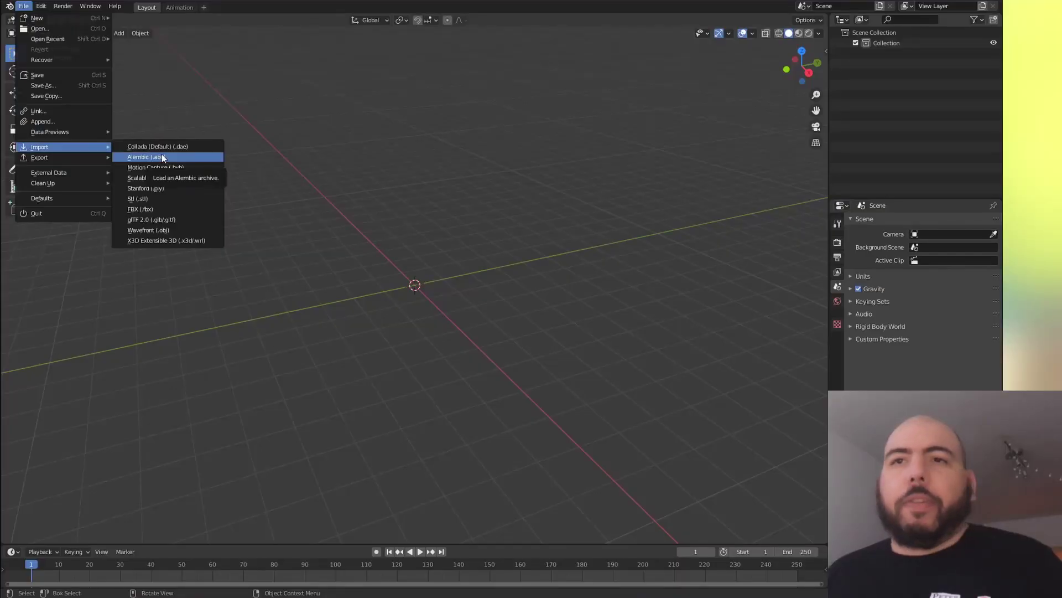
{"action": "left_click", "coordinate": [161, 154]}
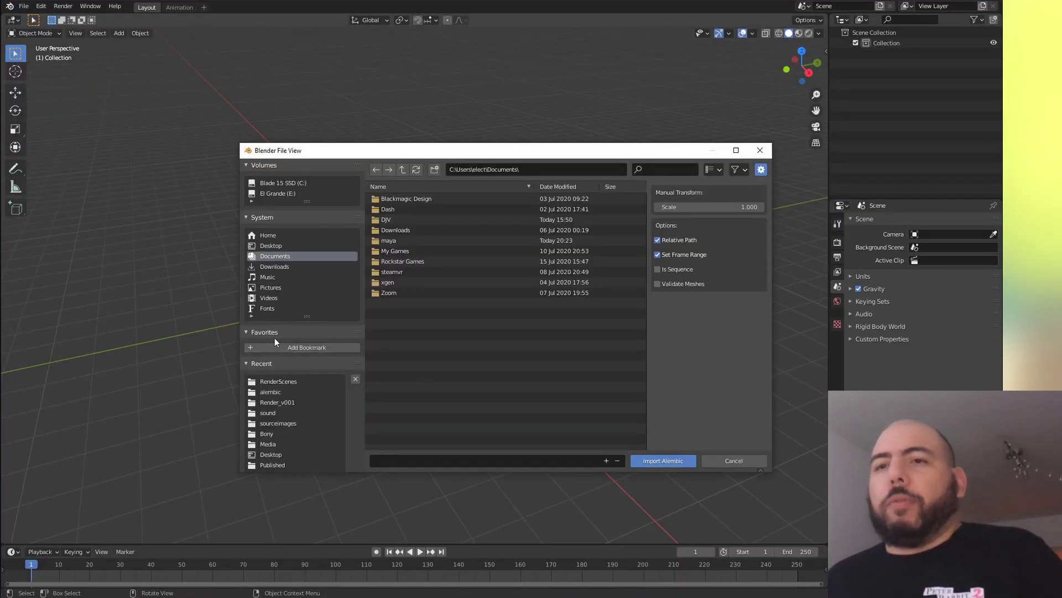
{"action": "left_click", "coordinate": [282, 389]}
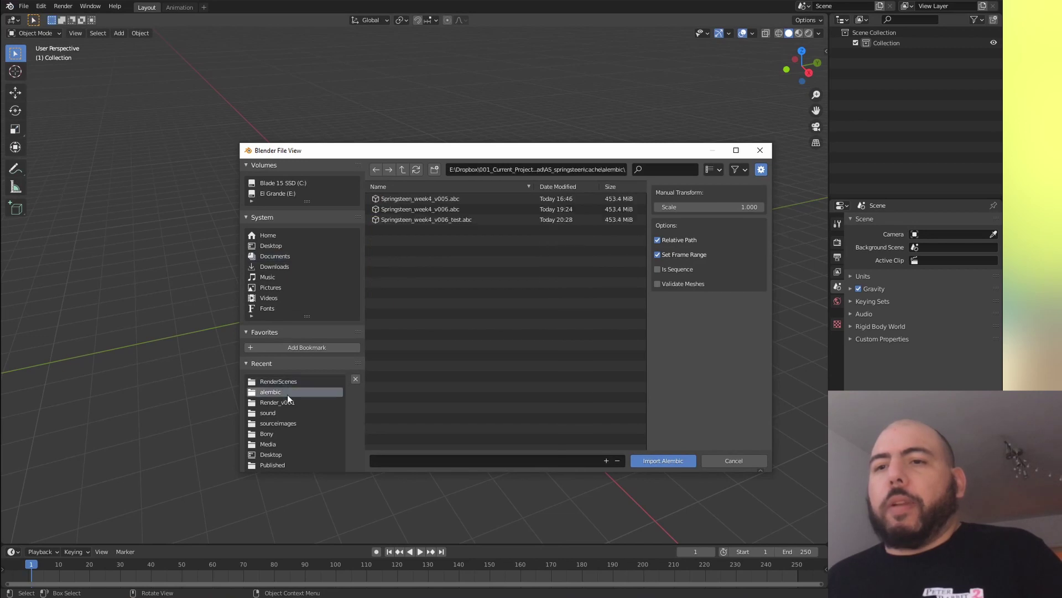
{"action": "left_click", "coordinate": [442, 219]}
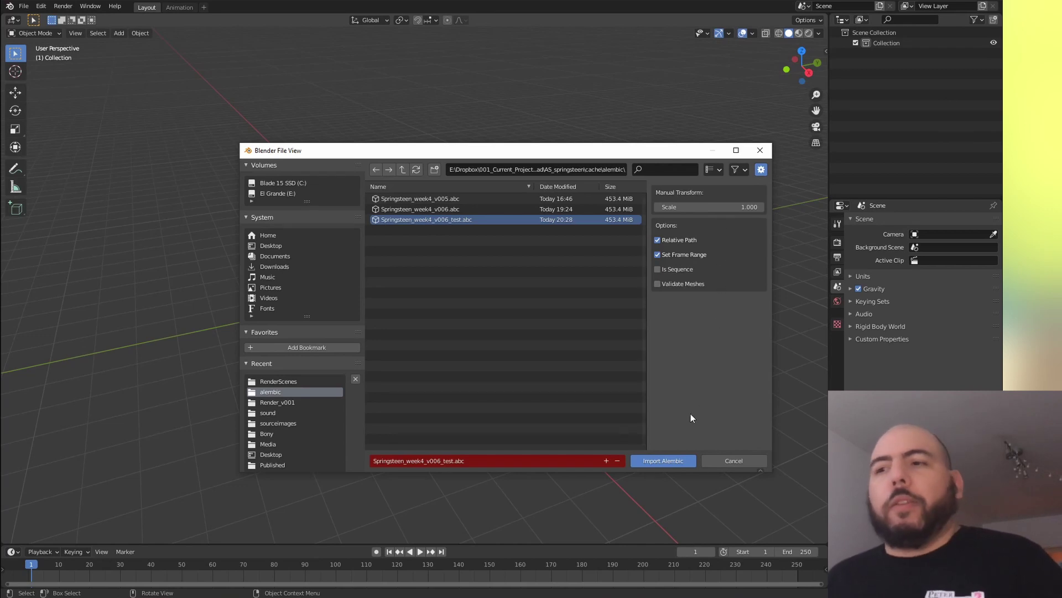
{"action": "left_click", "coordinate": [667, 462]}
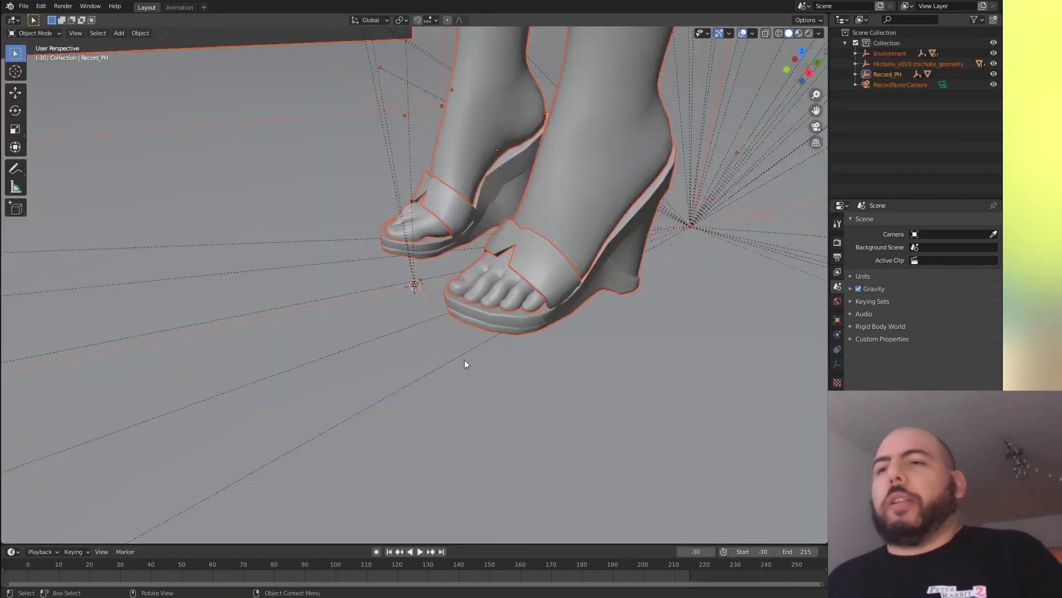
Frame the whole imported set in the viewport and enlarge the timeline so its negative frames can be seen
{"action": "mouse_move", "coordinate": [464, 364]}
{"action": "middle_mouse_down"}
{"action": "mouse_move", "coordinate": [497, 279]}
{"action": "mouse_move", "coordinate": [385, 294]}
{"action": "mouse_move", "coordinate": [470, 310]}
{"action": "mouse_move", "coordinate": [470, 344]}
{"action": "middle_mouse_up"}
{"action": "left_click_drag", "start_coordinate": [290, 544], "coordinate": [298, 501]}
{"action": "middle_click_drag", "start_coordinate": [288, 537], "coordinate": [246, 542]}
{"action": "middle_click_drag", "start_coordinate": [301, 543], "coordinate": [338, 544]}
Play the imported animation briefly from the start of the frame range and stop playback at frame -24
{"action": "key", "text": "space"}
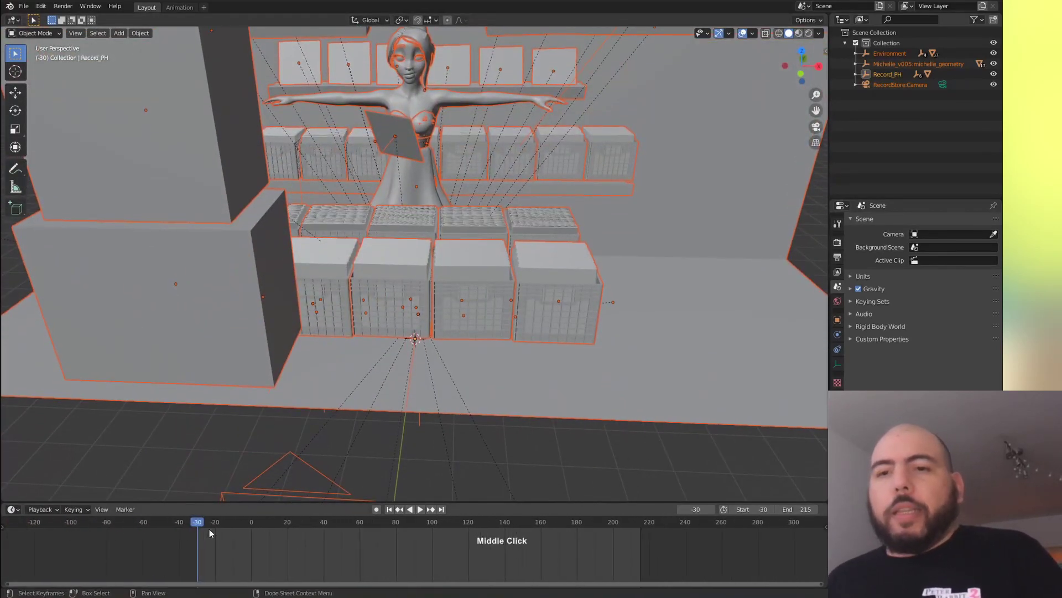
{"action": "left_click", "coordinate": [199, 523]}
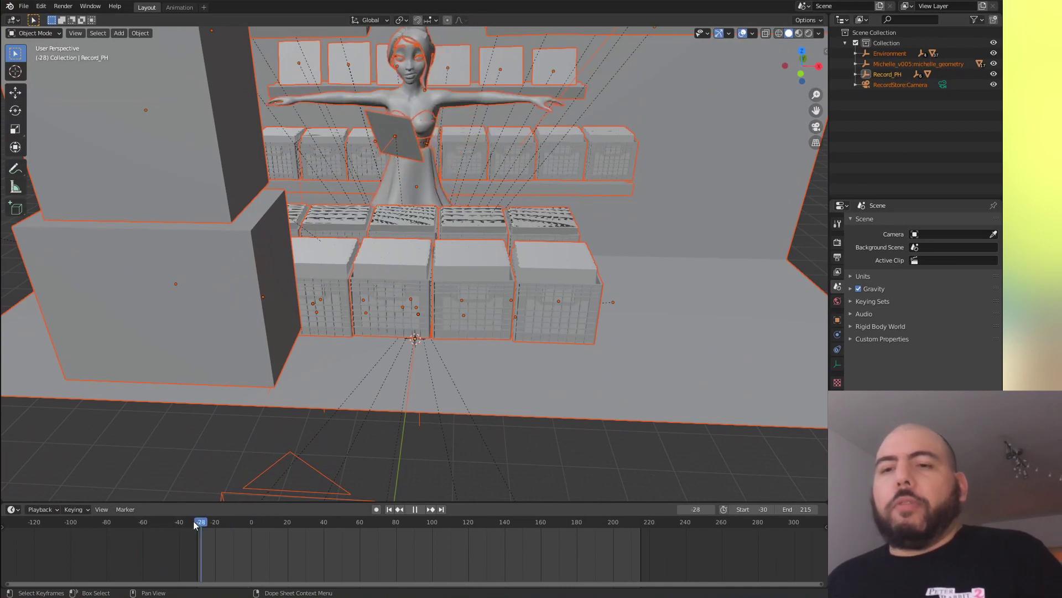
{"action": "left_click", "coordinate": [209, 531]}
{"action": "left_click", "coordinate": [208, 536]}
{"action": "key", "text": "space"}
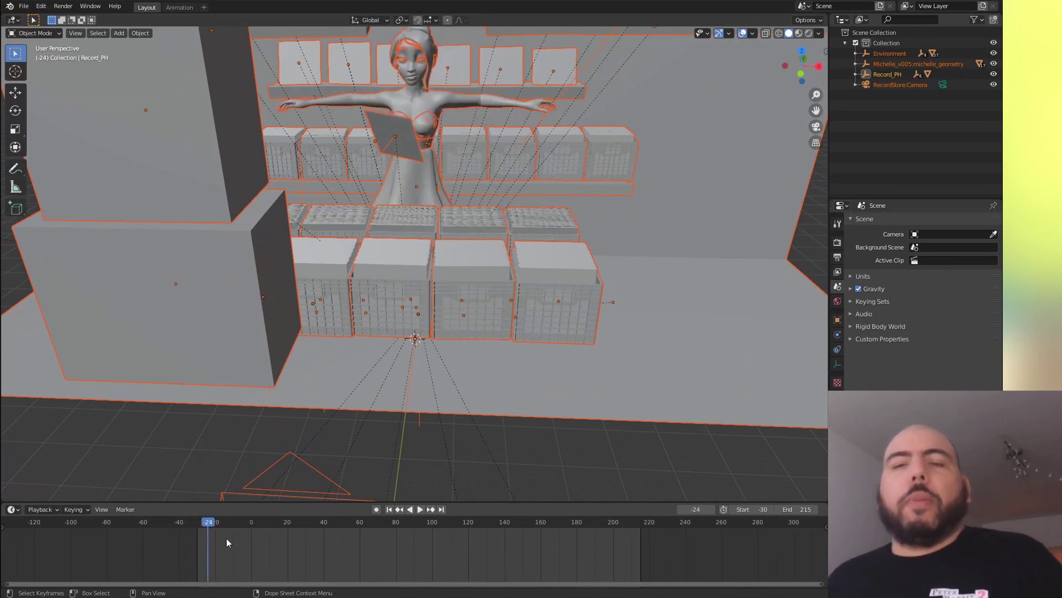
Open the animation preferences and turn off Allow Negative Frames for the timeline
{"action": "left_click", "coordinate": [41, 6]}
{"action": "left_click", "coordinate": [64, 156]}
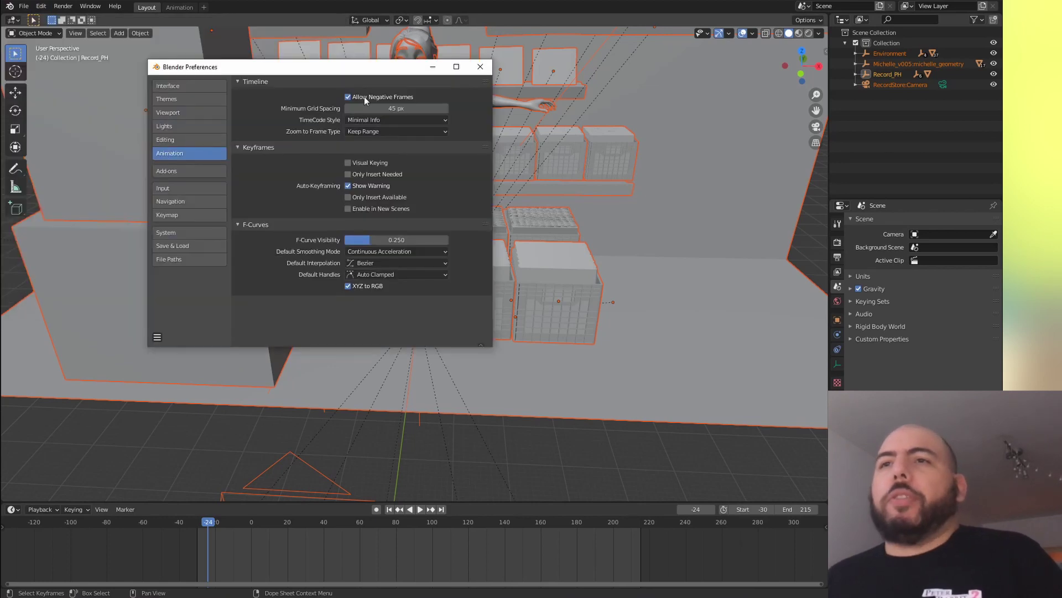
{"action": "left_click", "coordinate": [381, 98]}
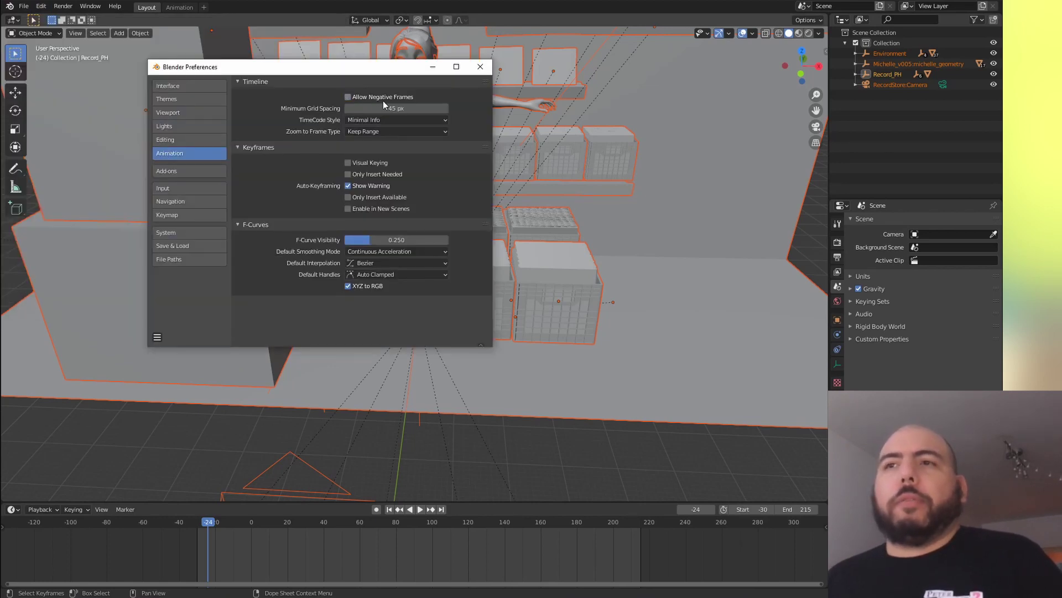
Play the timeline briefly from frame 0 to test it without negative frames, and turn Allow Negative Frames back on
{"action": "left_click", "coordinate": [221, 525]}
{"action": "key", "text": "space"}
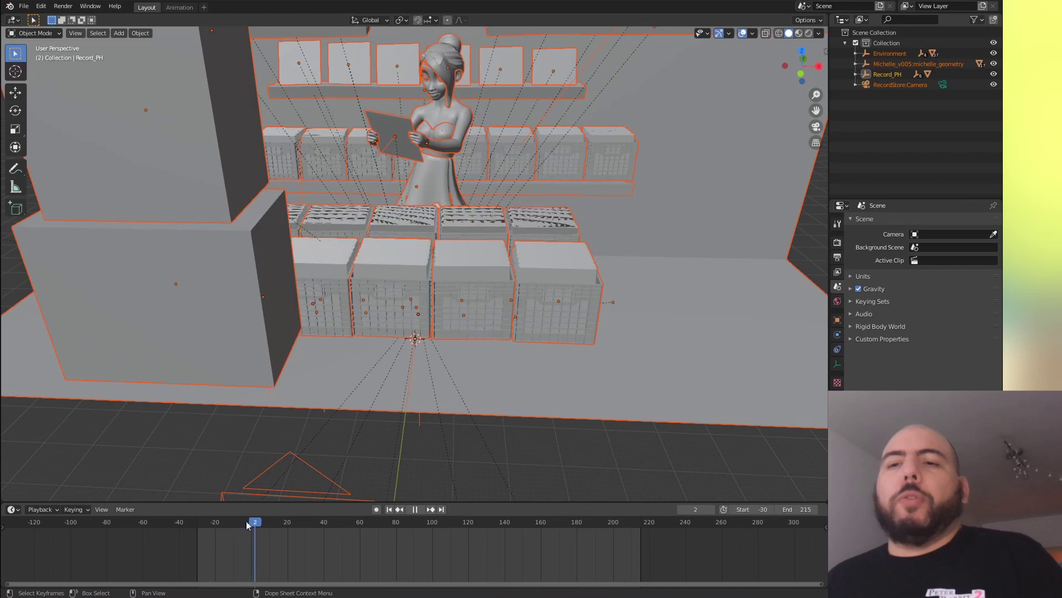
{"action": "key", "text": "Escape"}
{"action": "key", "text": "space"}
{"action": "key", "text": "space"}
{"action": "key", "text": "alt+Tab"}
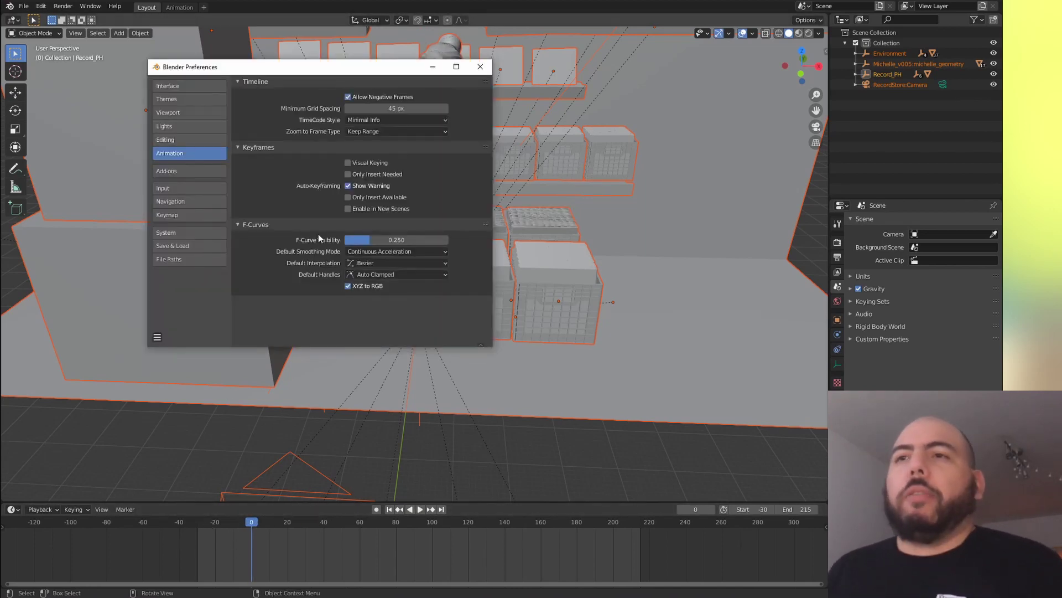
Scrub the timeline to frame -19 and delete the two large stacked boxes beside the camera
{"action": "left_click", "coordinate": [245, 524]}
{"action": "left_click_drag", "start_coordinate": [244, 523], "coordinate": [217, 524]}
{"action": "scroll", "coordinate": [338, 314], "scroll_direction": "down", "scroll_amount": 4}
{"action": "middle_click_drag", "start_coordinate": [338, 314], "coordinate": [225, 327]}
{"action": "left_click", "coordinate": [259, 203], "text": "shift"}
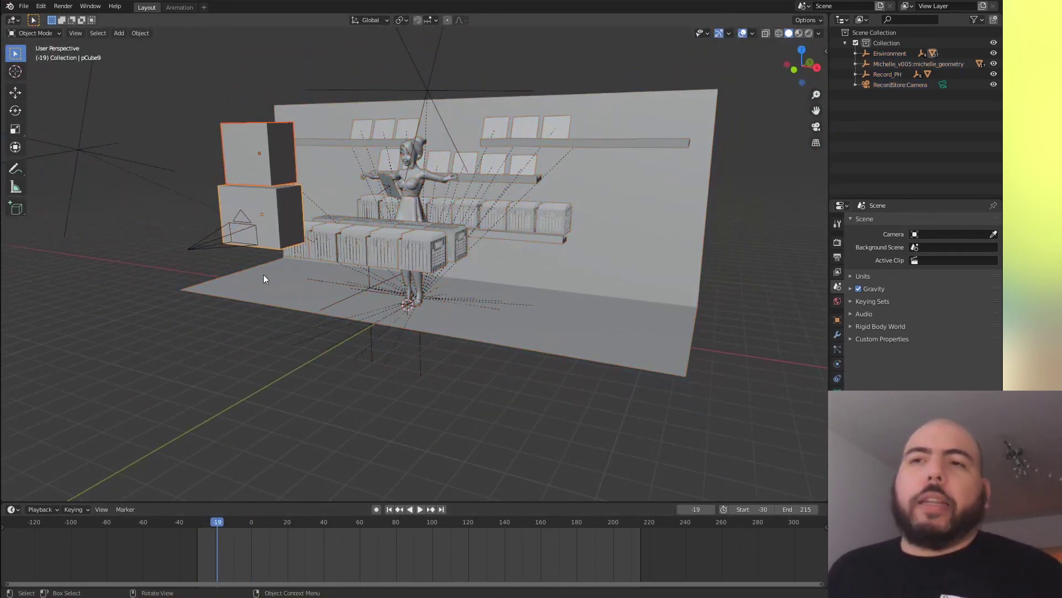
{"action": "key", "text": "Delete"}
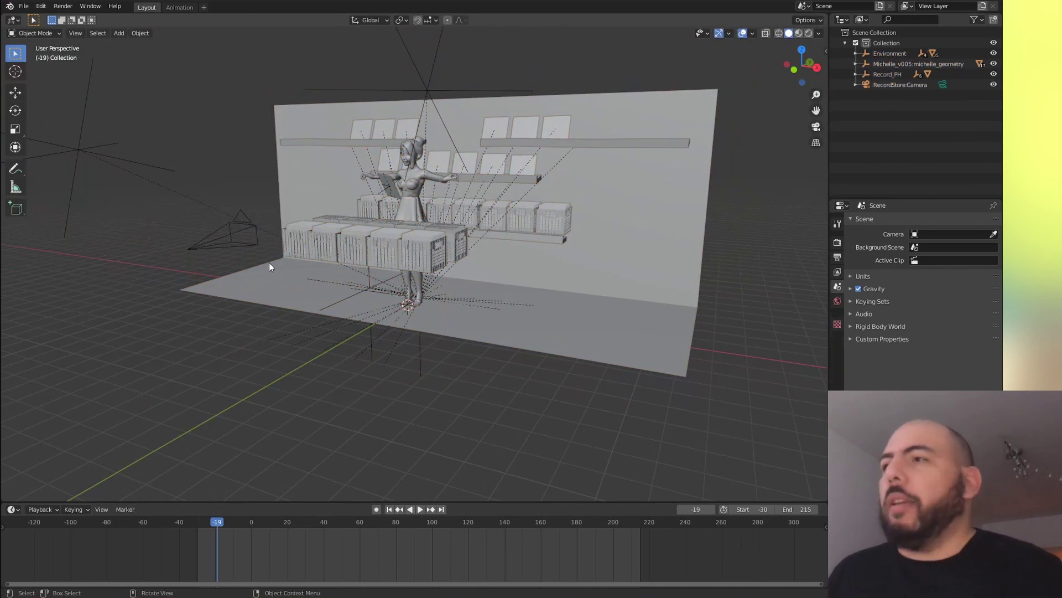
Move the playhead to frame 0 and set the start of the frame range to 1
{"action": "middle_click_drag", "start_coordinate": [271, 265], "coordinate": [478, 162]}
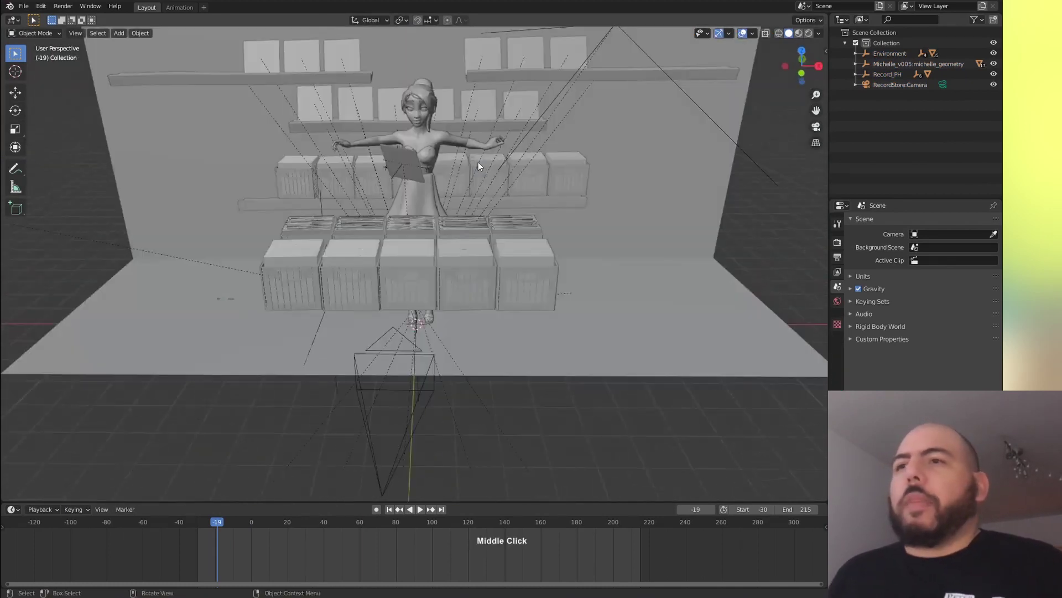
{"action": "left_click_drag", "start_coordinate": [239, 526], "coordinate": [251, 524]}
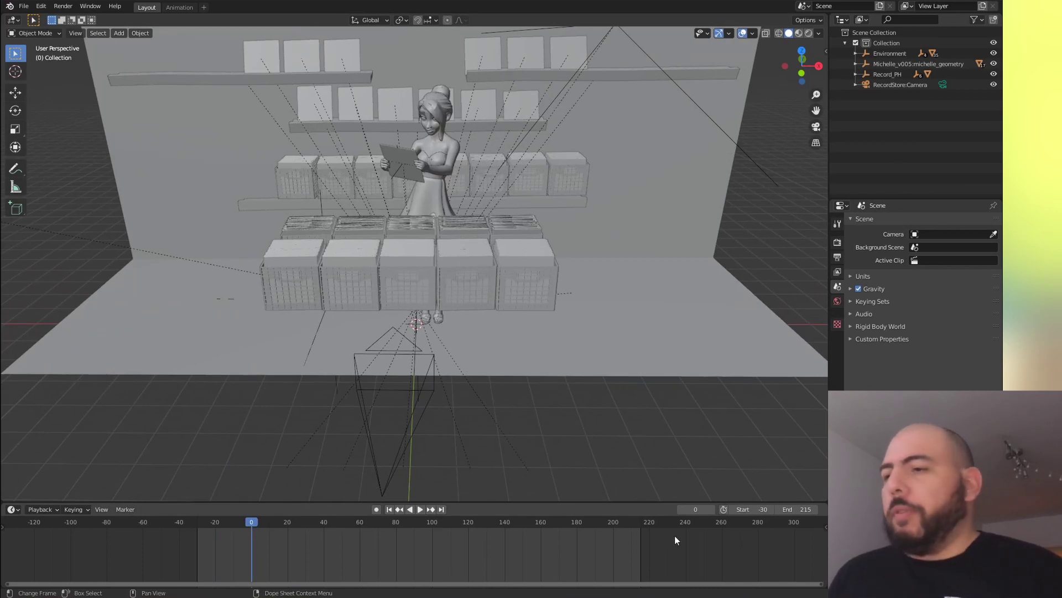
{"action": "key", "text": "BackSpace"}
{"action": "left_click", "coordinate": [773, 509]}
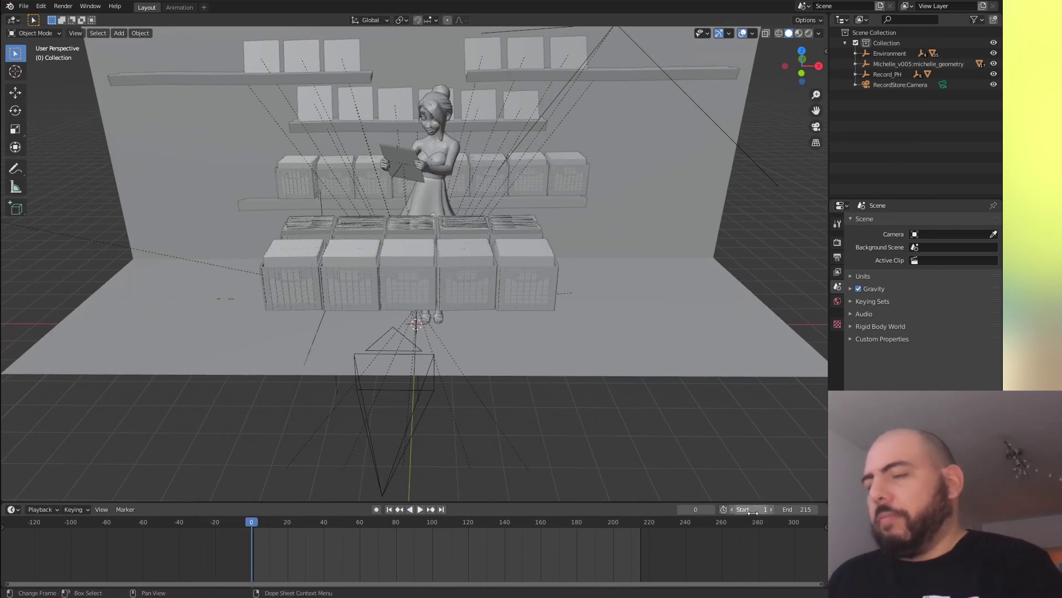
Play the animation from the new start frame and stop playback at frame 62
{"action": "key", "text": "space"}
{"action": "mouse_move", "coordinate": [252, 523]}
{"action": "left_mouse_down"}
{"action": "mouse_move", "coordinate": [225, 526]}
{"action": "mouse_move", "coordinate": [270, 526]}
{"action": "mouse_move", "coordinate": [249, 528]}
{"action": "left_mouse_up"}
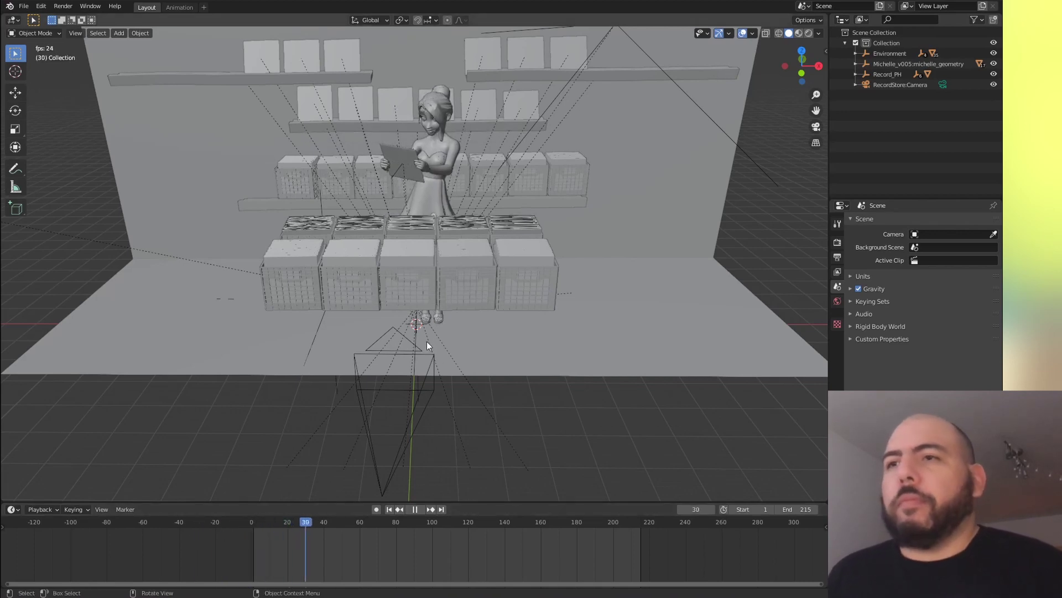
{"action": "key", "text": "space"}
Set the viewport's Clip Start to 0.1 m
{"action": "scroll", "coordinate": [426, 196], "scroll_direction": "up", "scroll_amount": 5}
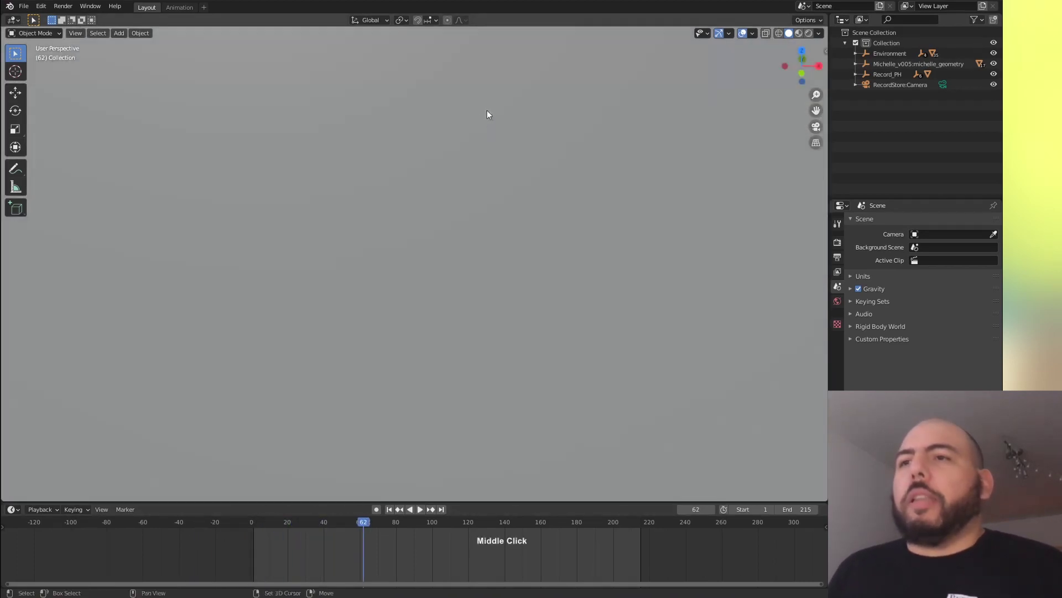
{"action": "middle_click_drag", "start_coordinate": [486, 111], "coordinate": [436, 220]}
{"action": "scroll", "coordinate": [423, 304], "scroll_direction": "down", "scroll_amount": 6}
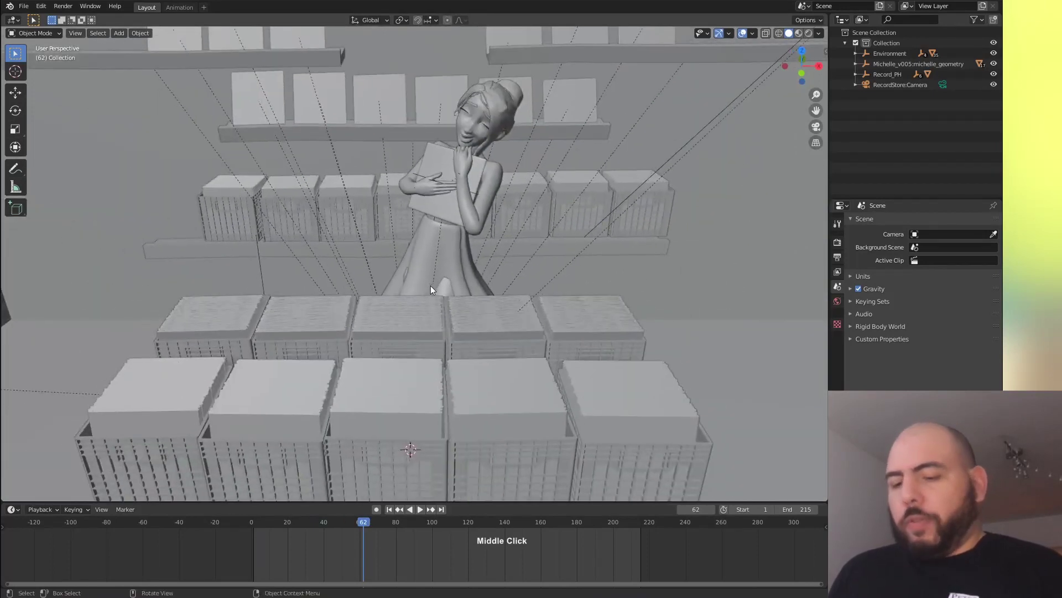
{"action": "key", "text": "n"}
{"action": "left_click", "coordinate": [822, 71]}
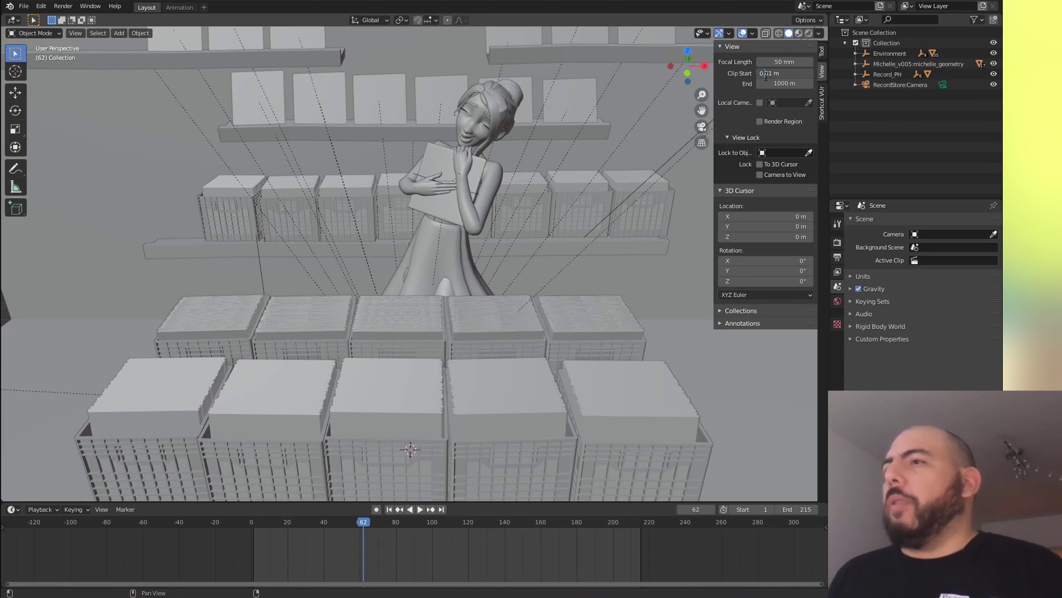
{"action": "key", "text": "BackSpace"}
{"action": "key", "text": "Return"}
Select the imported camera, assign RecordStore:Camera as the scene camera and look through it
{"action": "middle_click_drag", "start_coordinate": [526, 148], "coordinate": [491, 266]}
{"action": "scroll", "coordinate": [490, 265], "scroll_direction": "down", "scroll_amount": 5}
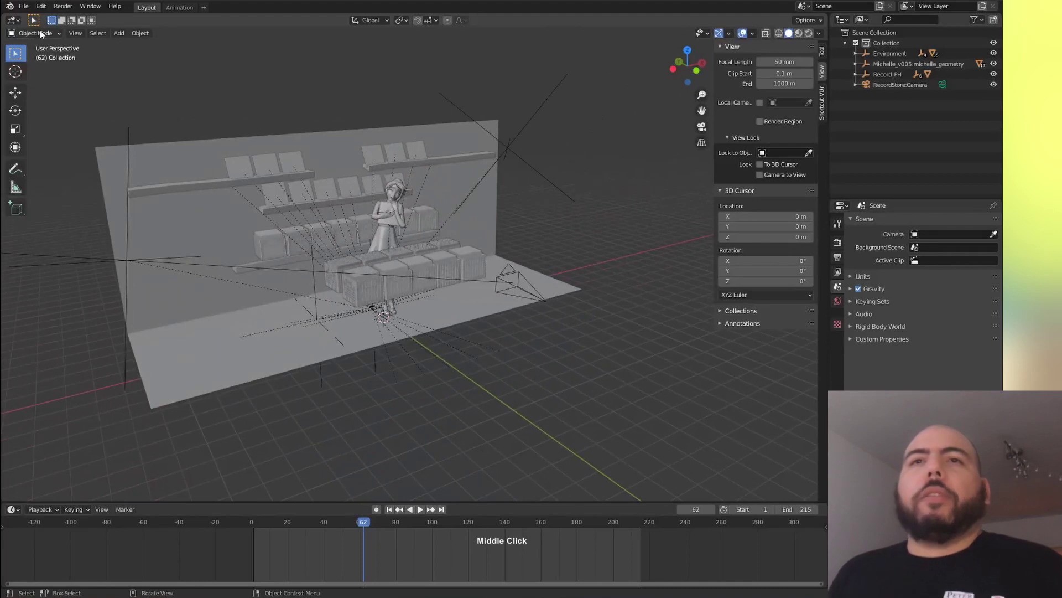
{"action": "left_click", "coordinate": [535, 297]}
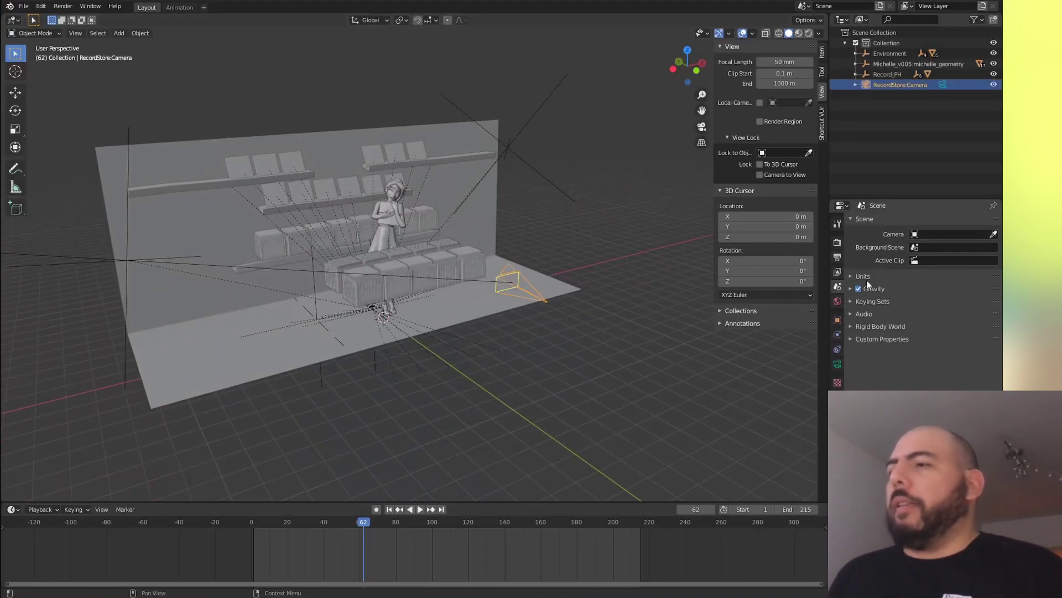
{"action": "left_click", "coordinate": [942, 234]}
{"action": "left_click", "coordinate": [938, 250]}
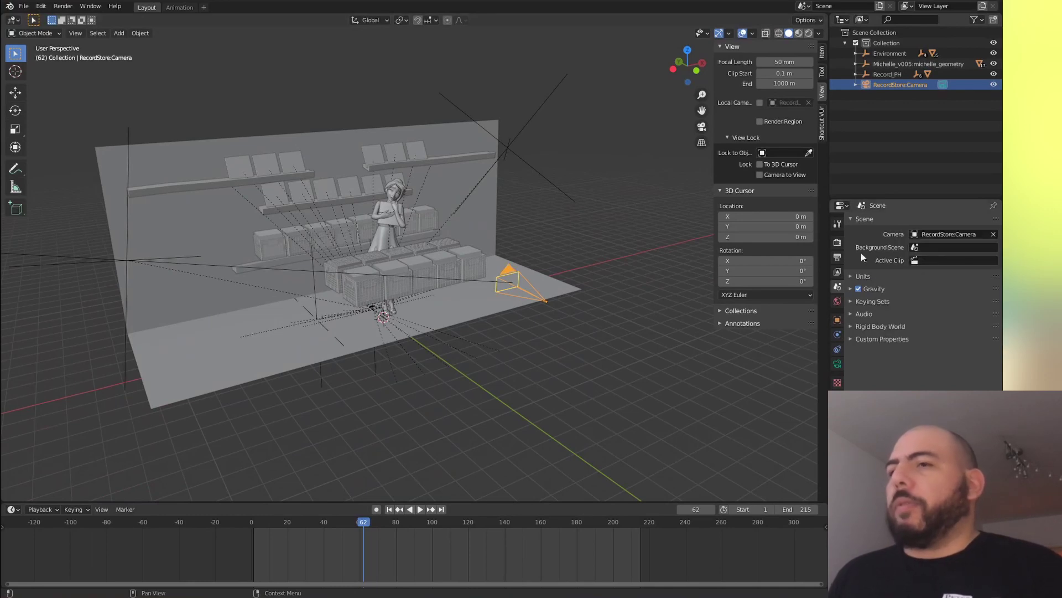
{"action": "middle_click", "coordinate": [419, 217]}
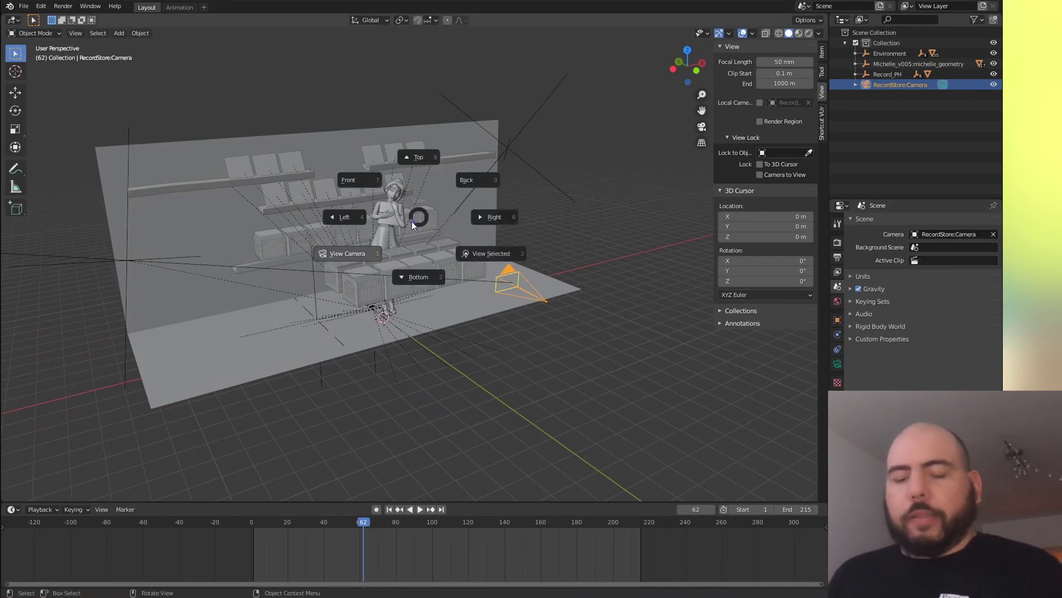
{"action": "left_click", "coordinate": [354, 255]}
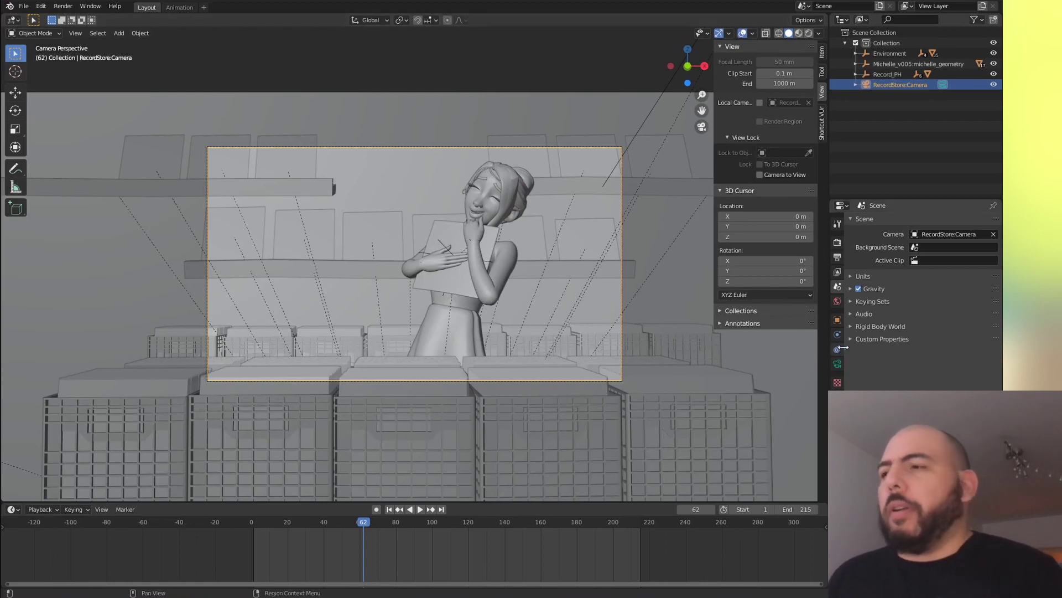
Compare the imported camera's focal length and transform values with those of the camera in Maya, returning to Blender
{"action": "left_click", "coordinate": [837, 363]}
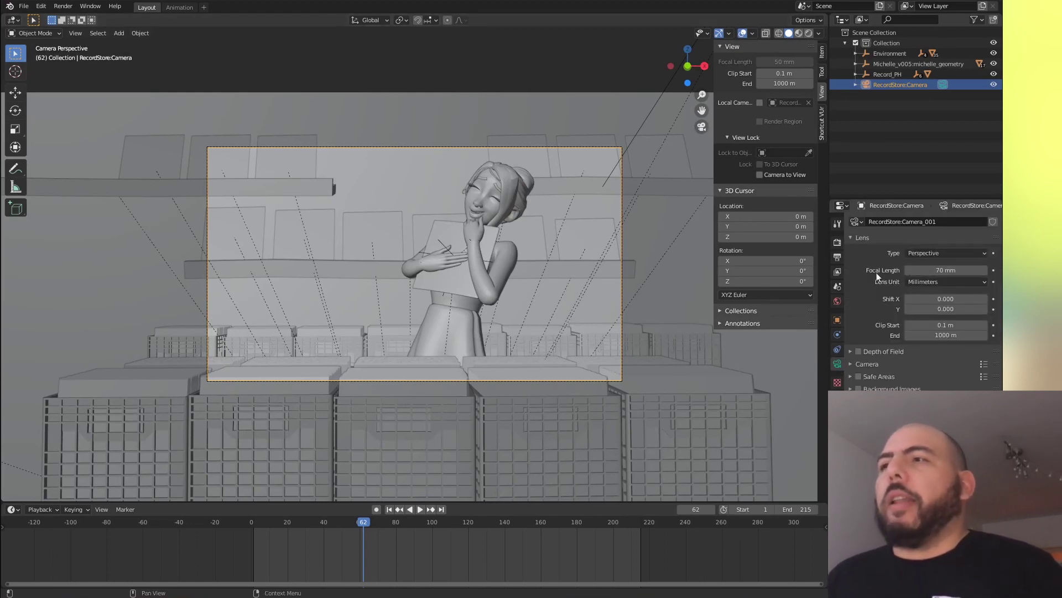
{"action": "key", "text": "alt+Tab"}
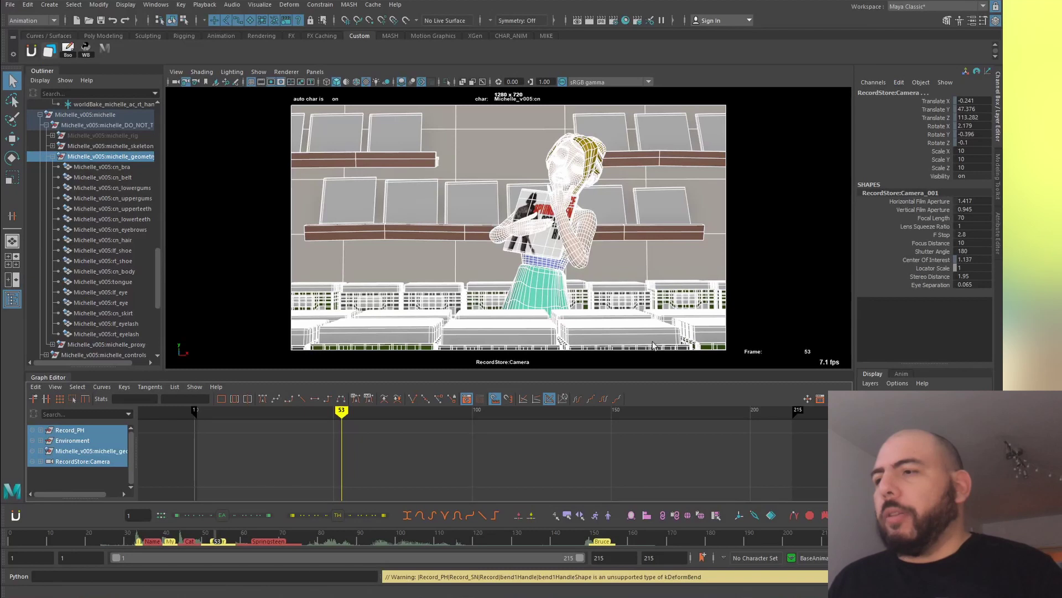
{"action": "key", "text": "alt+Tab"}
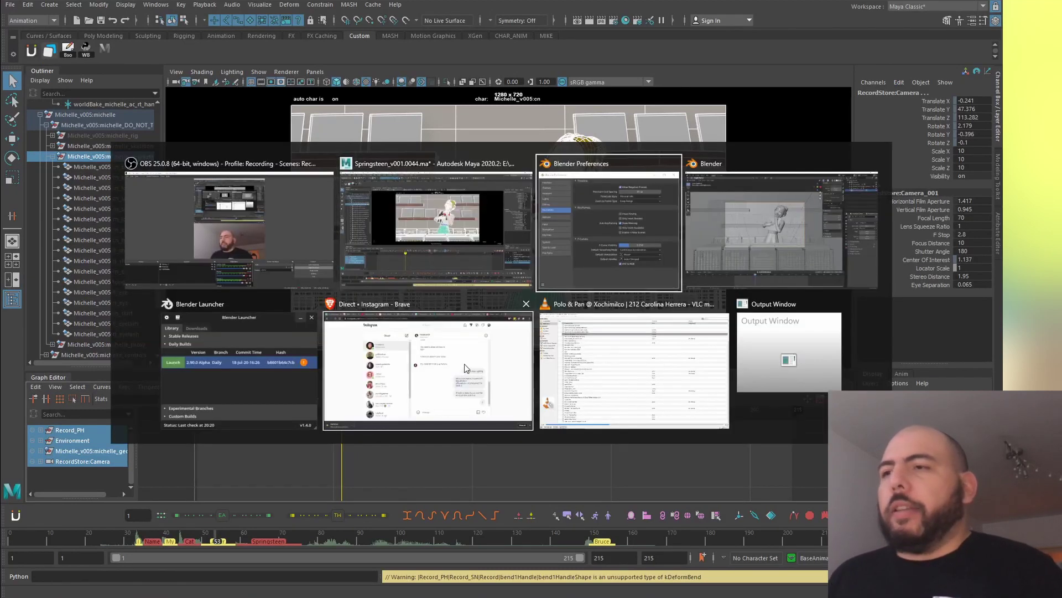
{"action": "key", "text": "alt+Tab"}
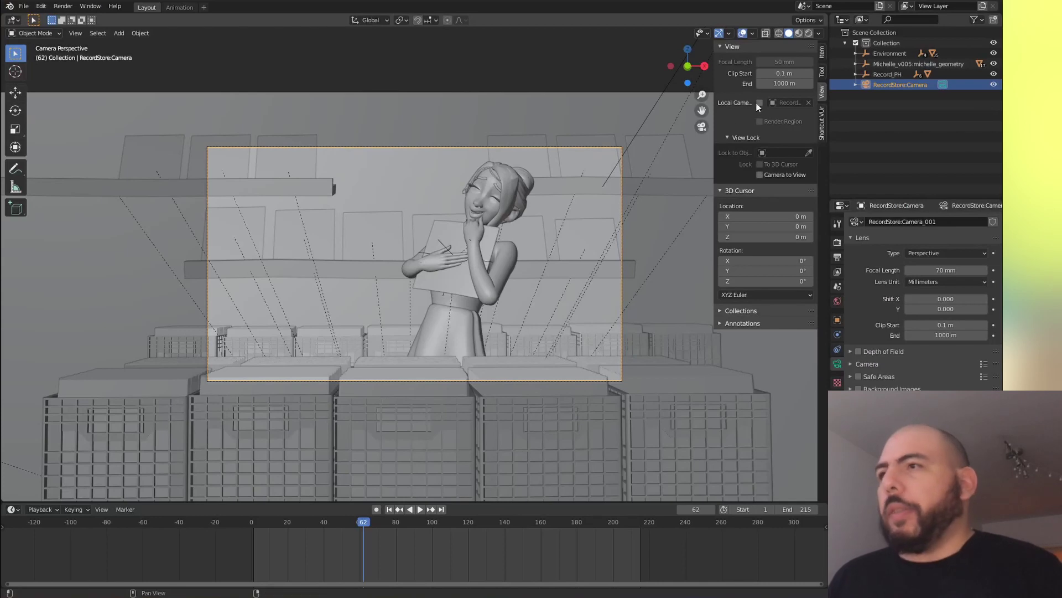
{"action": "left_click", "coordinate": [822, 53]}
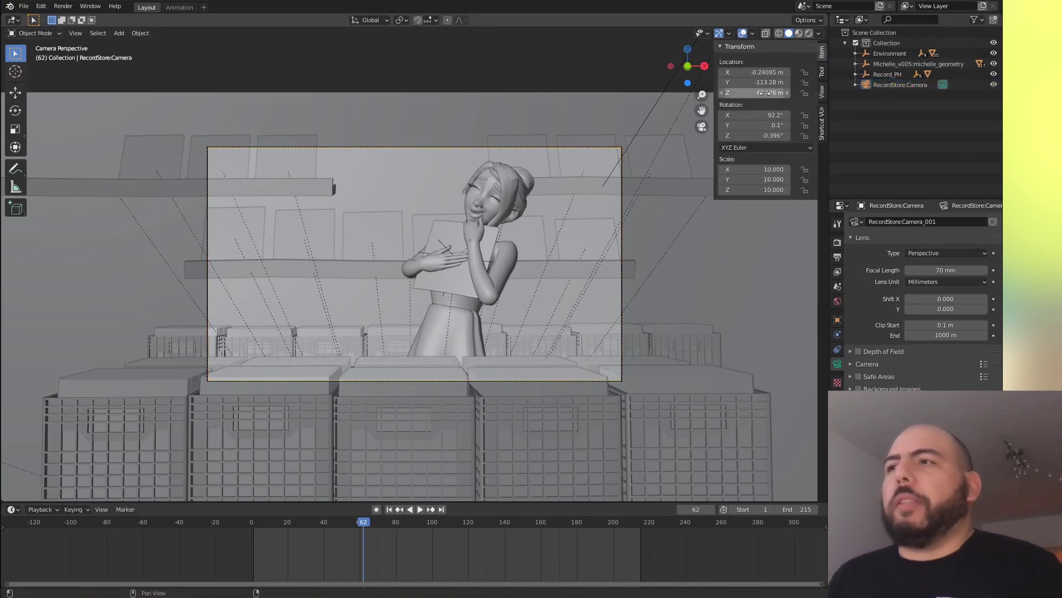
Try to move the imported camera back to a Y location of about -130.45 m, and hide the transform sidebar
{"action": "left_click_drag", "start_coordinate": [759, 82], "coordinate": [656, 98]}
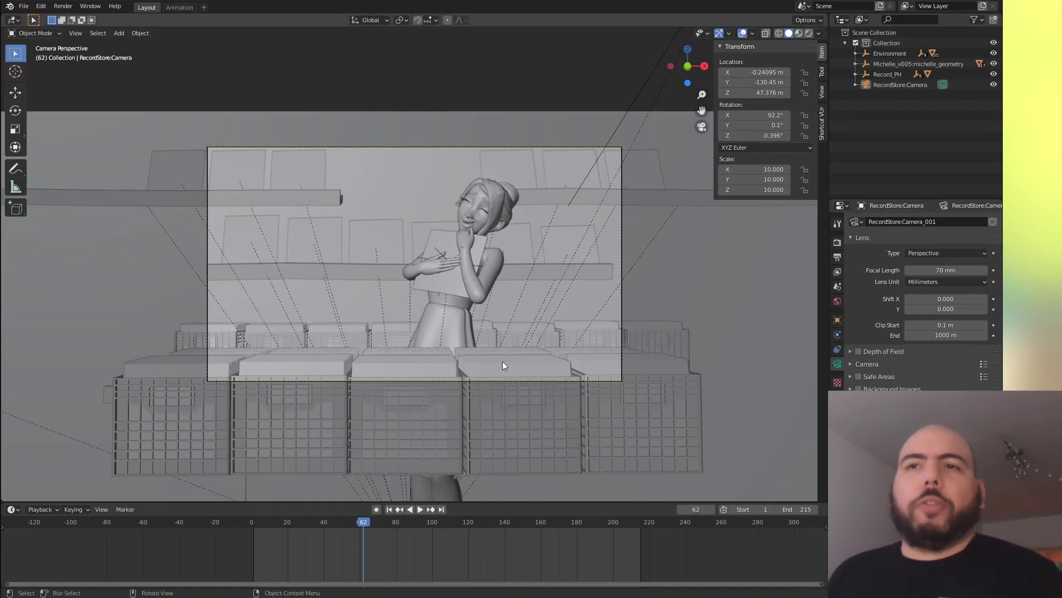
{"action": "scroll", "coordinate": [522, 350], "scroll_direction": "up", "scroll_amount": 3}
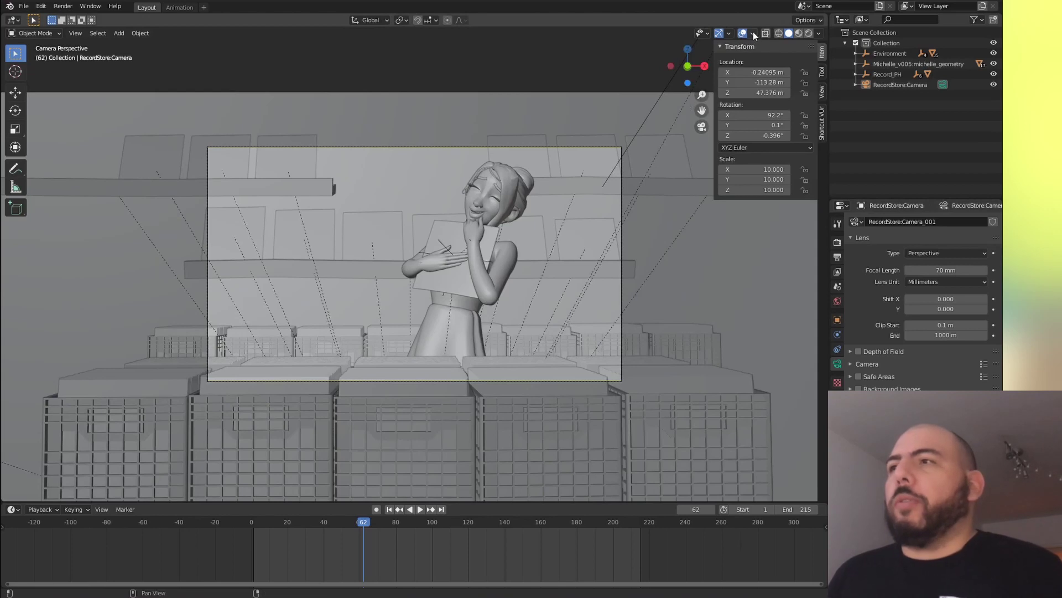
{"action": "key", "text": "n"}
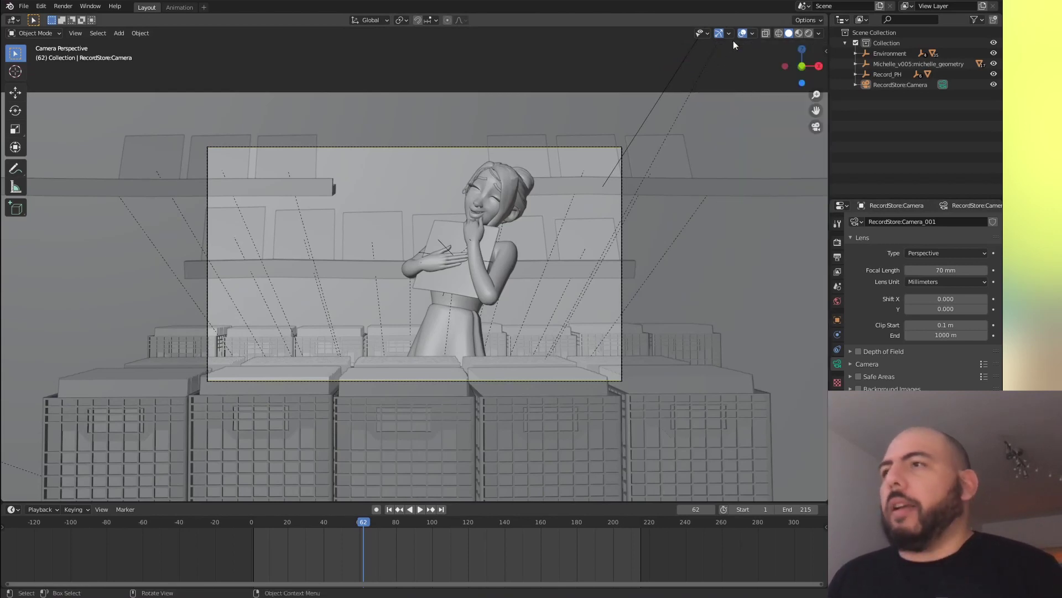
Switch to Maya and review which object types its viewport can show or hide
{"action": "key", "text": "alt+Tab"}
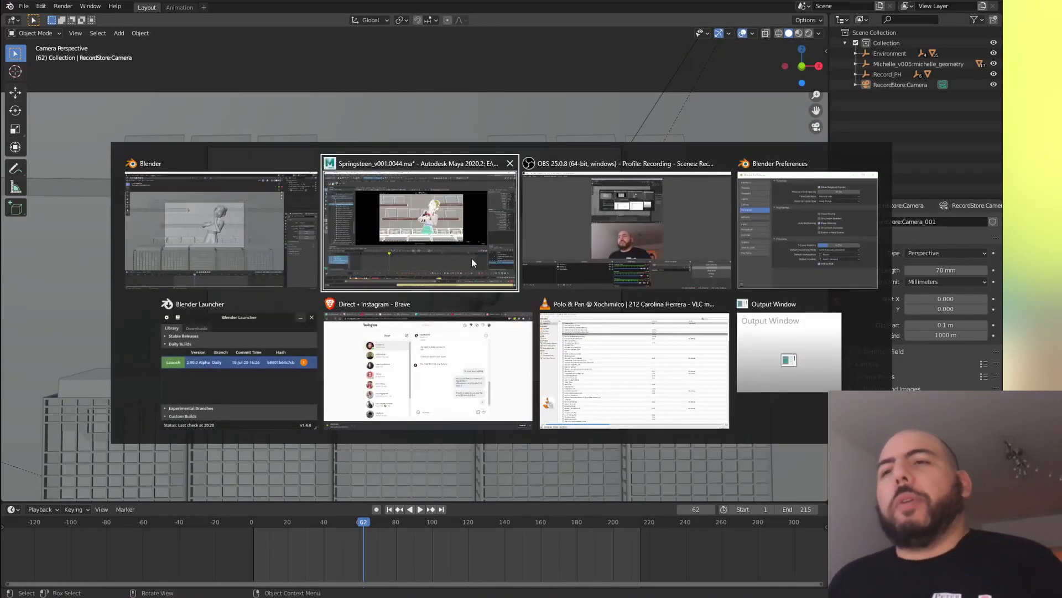
{"action": "left_click", "coordinate": [463, 257]}
{"action": "left_click", "coordinate": [258, 72]}
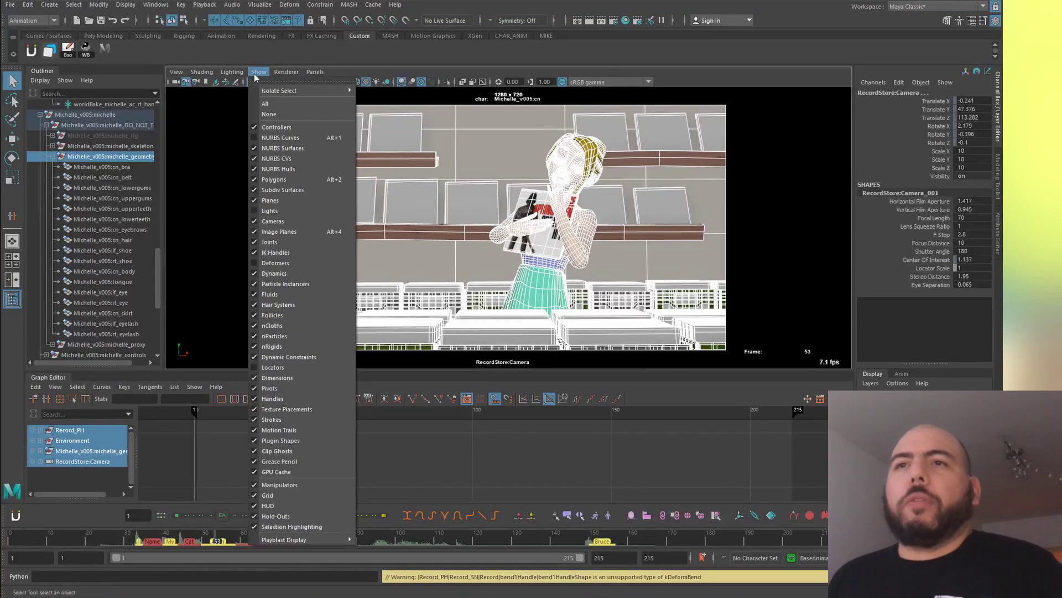
{"action": "left_click", "coordinate": [263, 74]}
{"action": "left_click", "coordinate": [258, 73]}
{"action": "left_click", "coordinate": [259, 72]}
{"action": "left_click", "coordinate": [202, 71]}
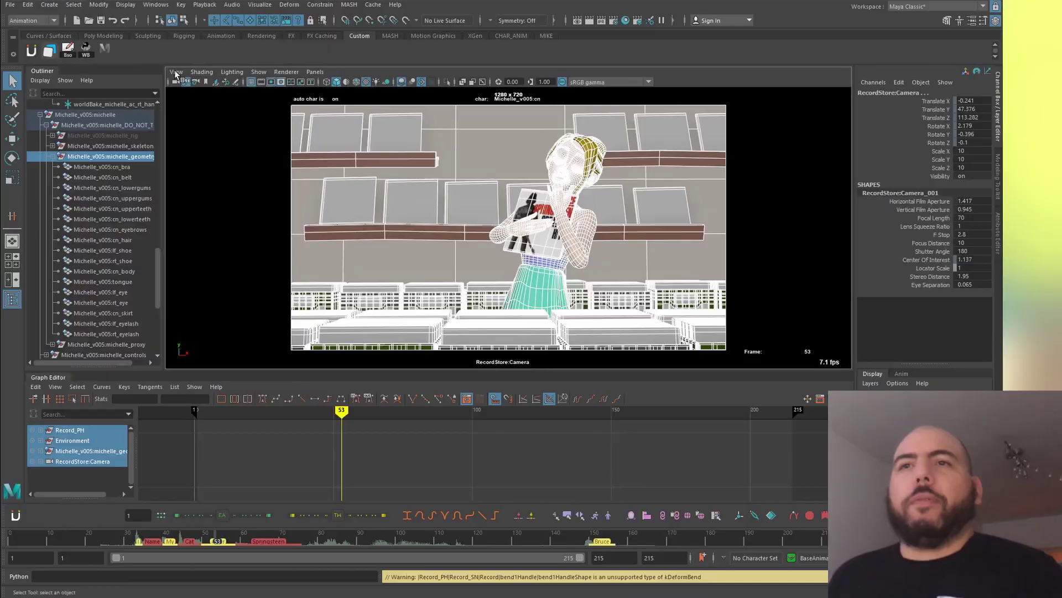
Return to Blender and turn off Relationship Lines in the viewport overlays while keeping Extras on
{"action": "key", "text": "alt+Tab"}
{"action": "left_click", "coordinate": [751, 34]}
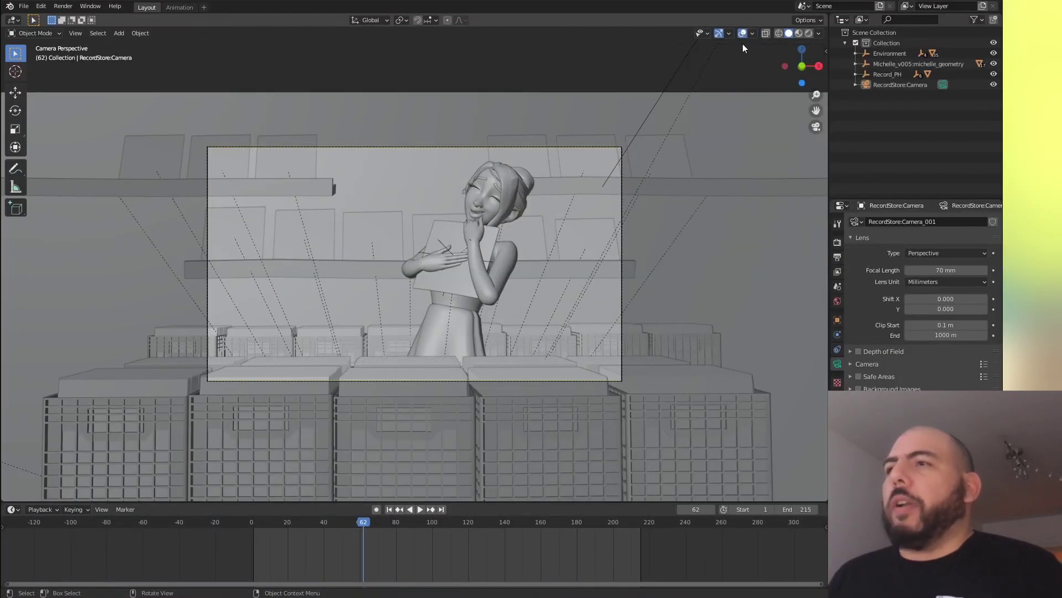
{"action": "left_click", "coordinate": [743, 33]}
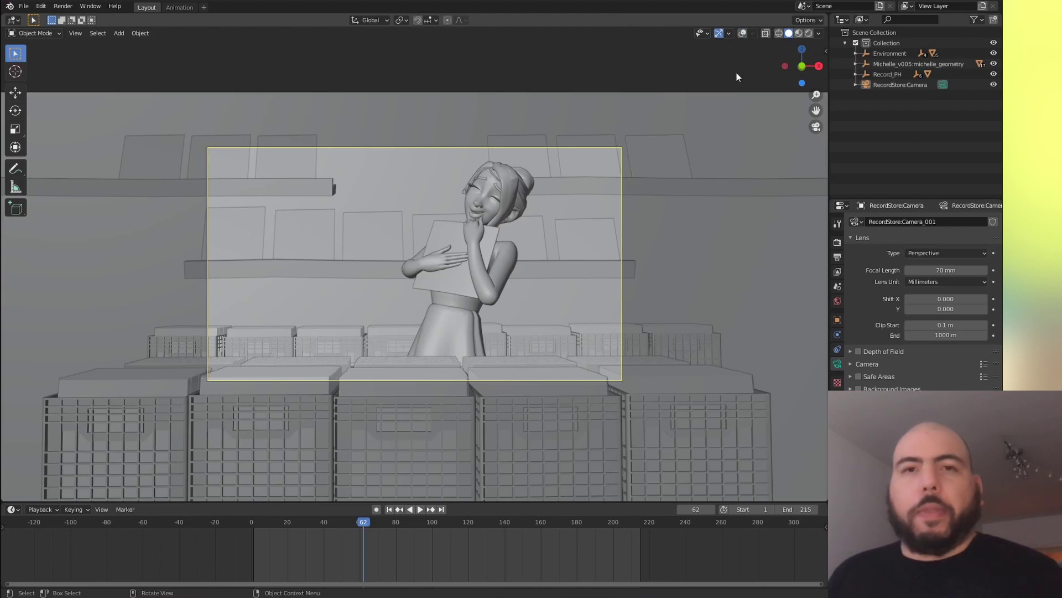
{"action": "left_click", "coordinate": [743, 33]}
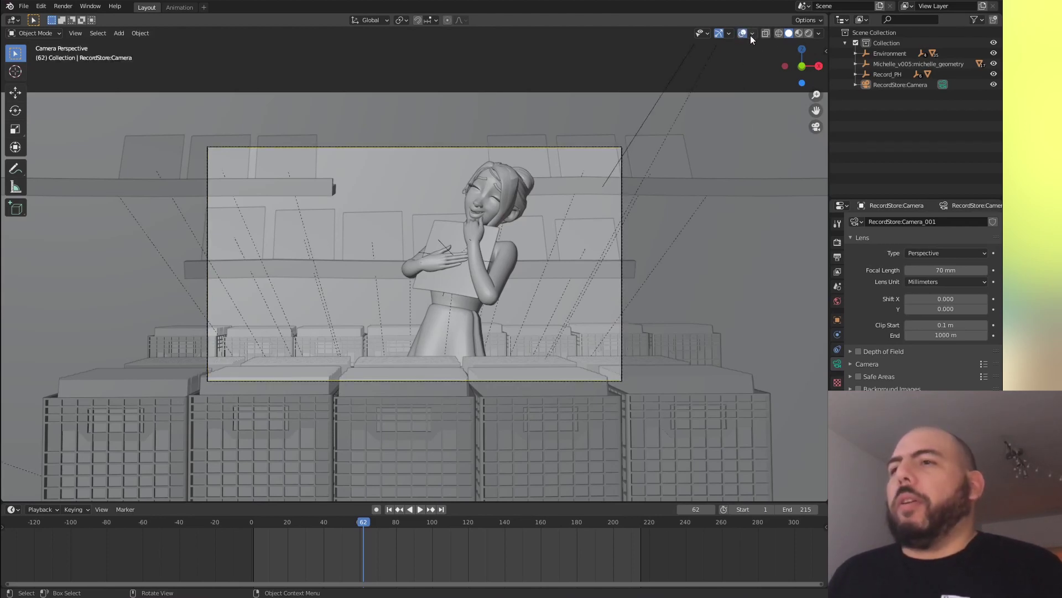
{"action": "left_click", "coordinate": [752, 34]}
{"action": "left_click", "coordinate": [710, 160]}
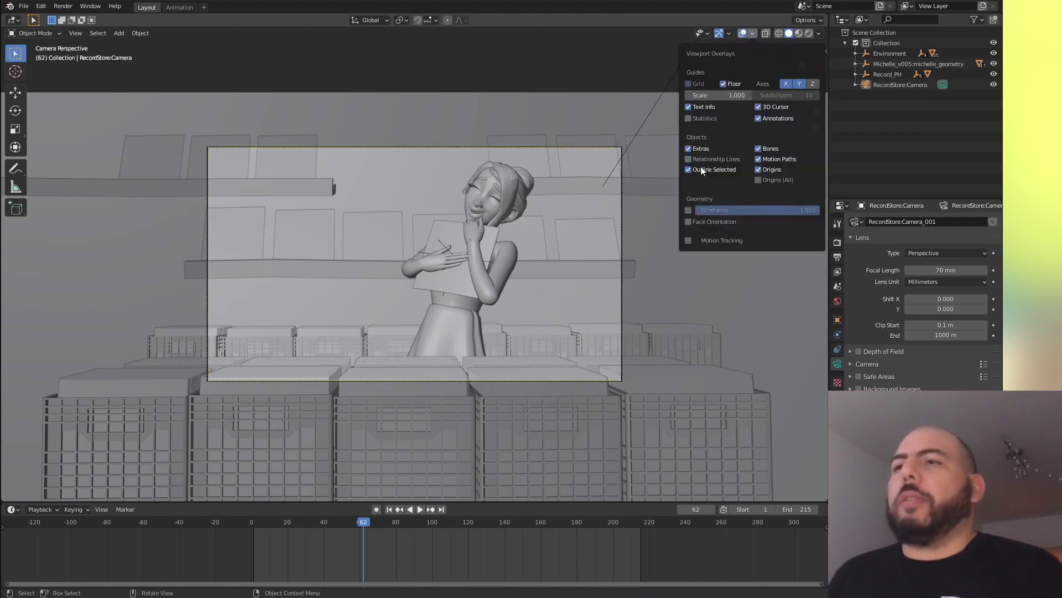
{"action": "left_click", "coordinate": [700, 148]}
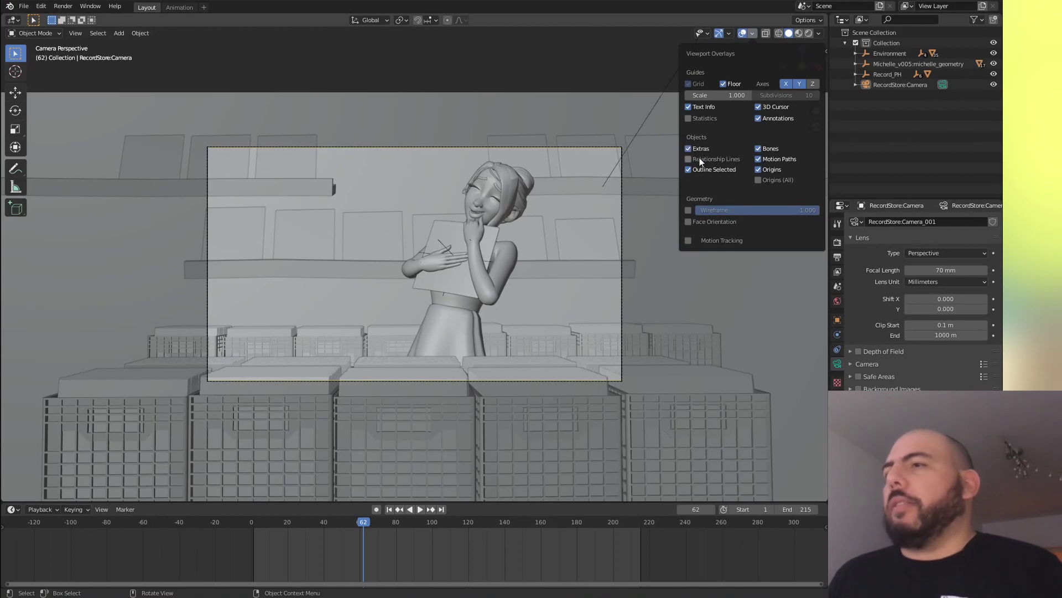
{"action": "left_click", "coordinate": [463, 243]}
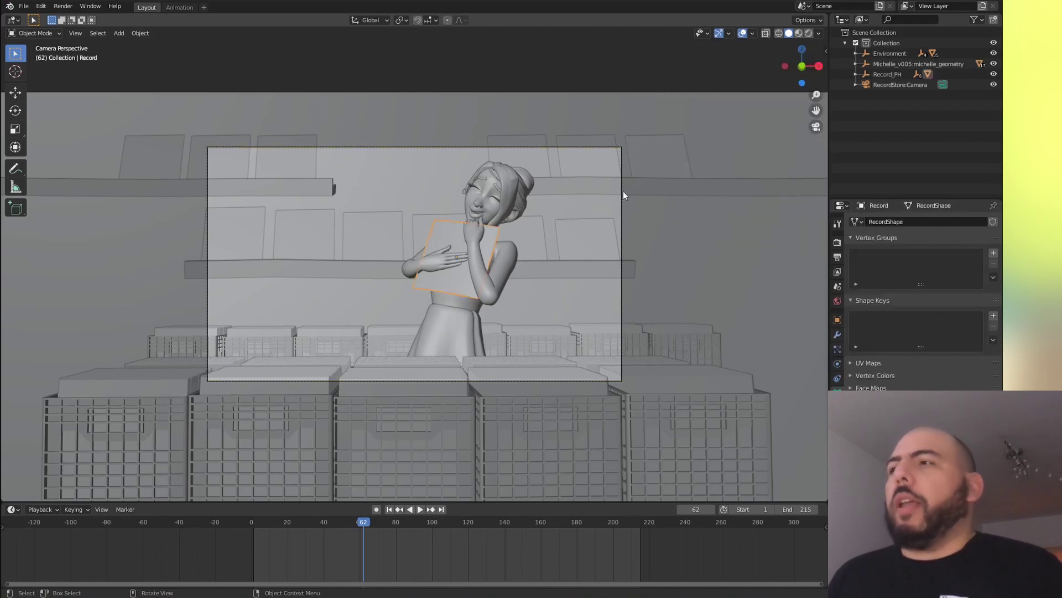
{"action": "left_click", "coordinate": [522, 175]}
{"action": "left_click", "coordinate": [495, 263]}
{"action": "left_click", "coordinate": [495, 314]}
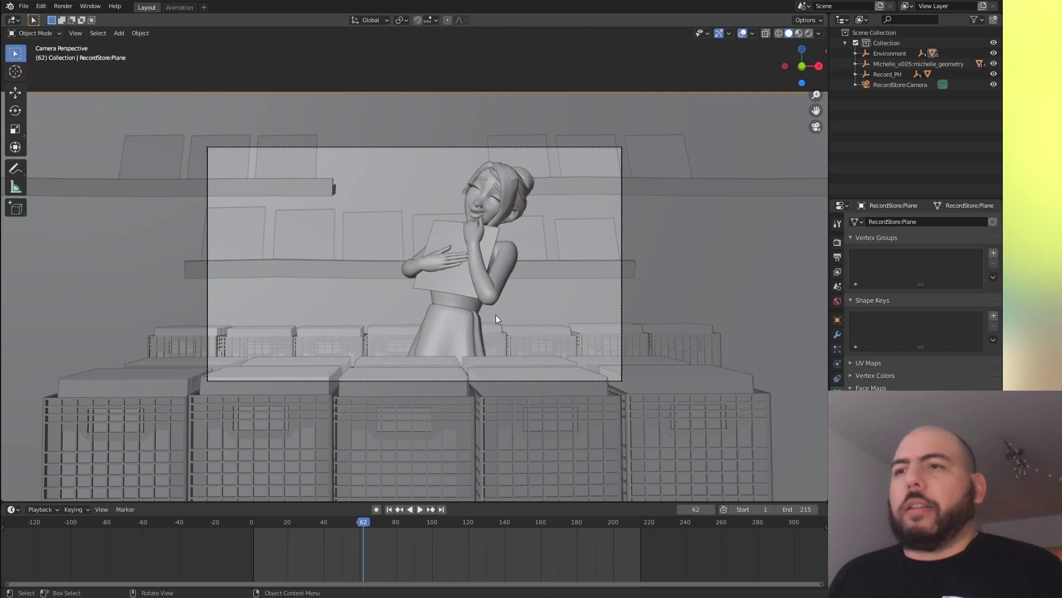
Set the solid viewport shading to MatCap lighting with Random colors for the objects
{"action": "left_click", "coordinate": [819, 35]}
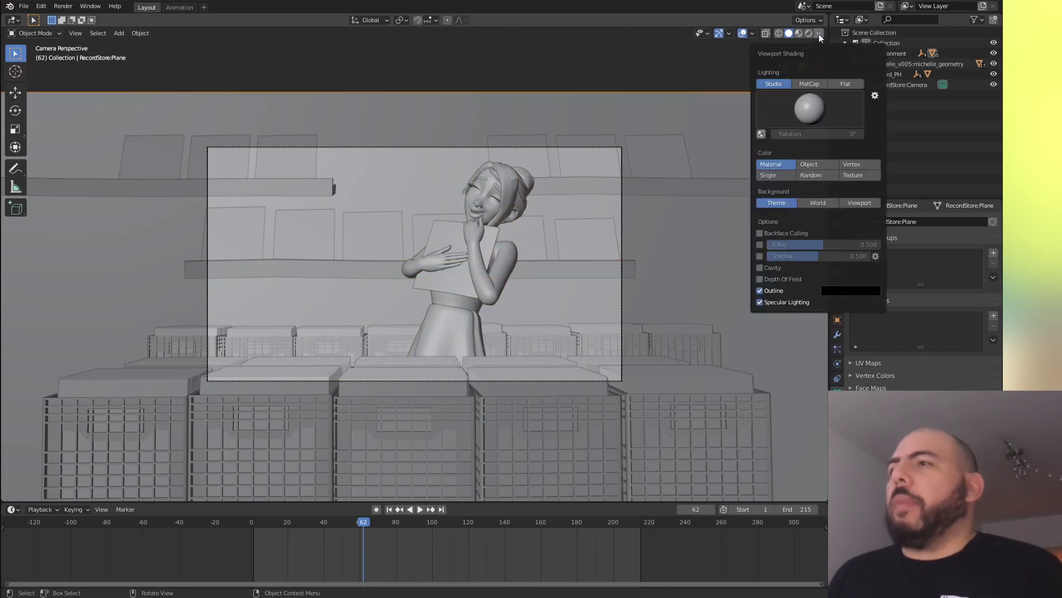
{"action": "left_click", "coordinate": [809, 83]}
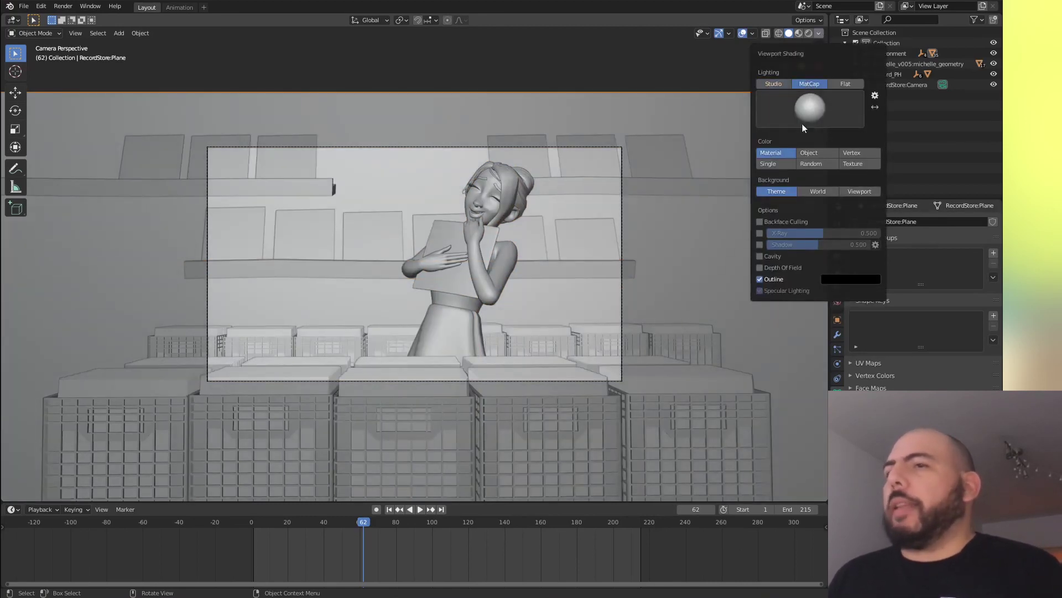
{"action": "left_click", "coordinate": [810, 164]}
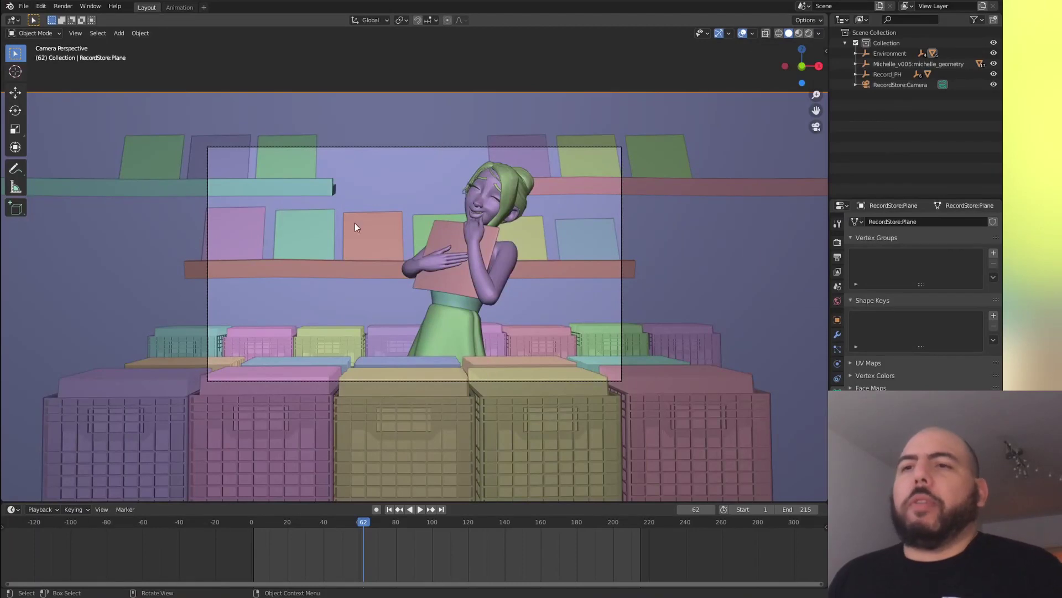
{"action": "left_click", "coordinate": [497, 392]}
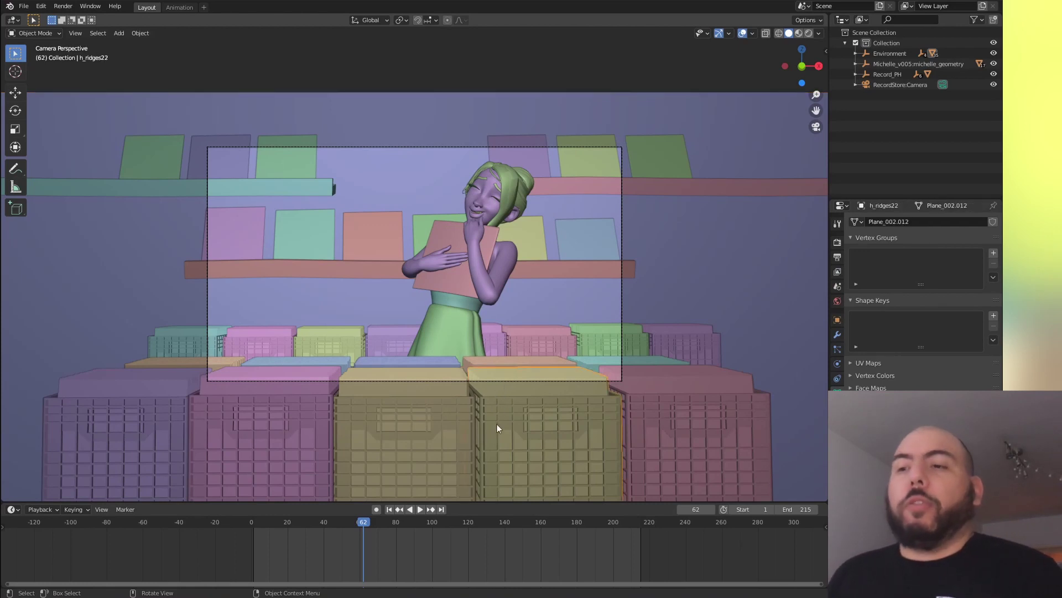
{"action": "key", "text": "g"}
{"action": "key", "text": "Escape"}
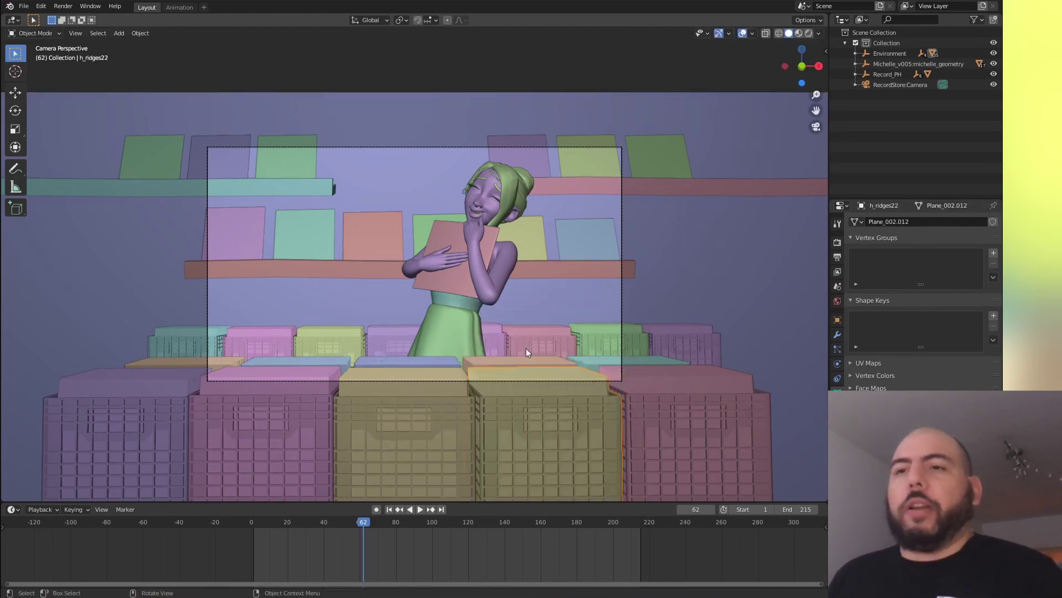
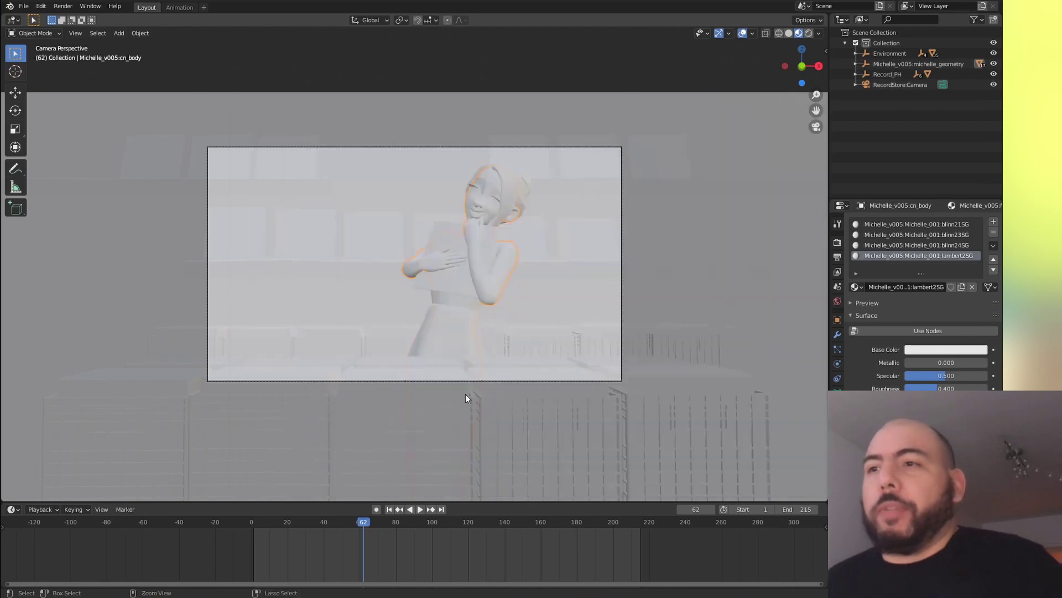
Give the body's lambert2SG skin material a light orange base color, about hue 0.091 and saturation 0.482
{"action": "middle_click_drag", "start_coordinate": [529, 383], "coordinate": [603, 311], "text": "ctrl"}
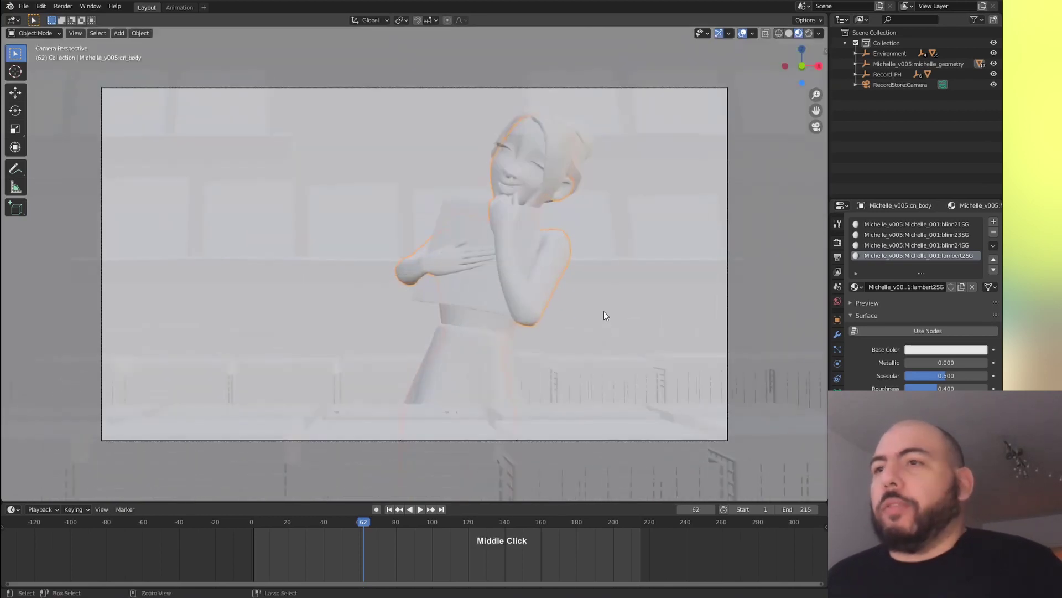
{"action": "left_click", "coordinate": [928, 350]}
{"action": "left_click", "coordinate": [951, 270]}
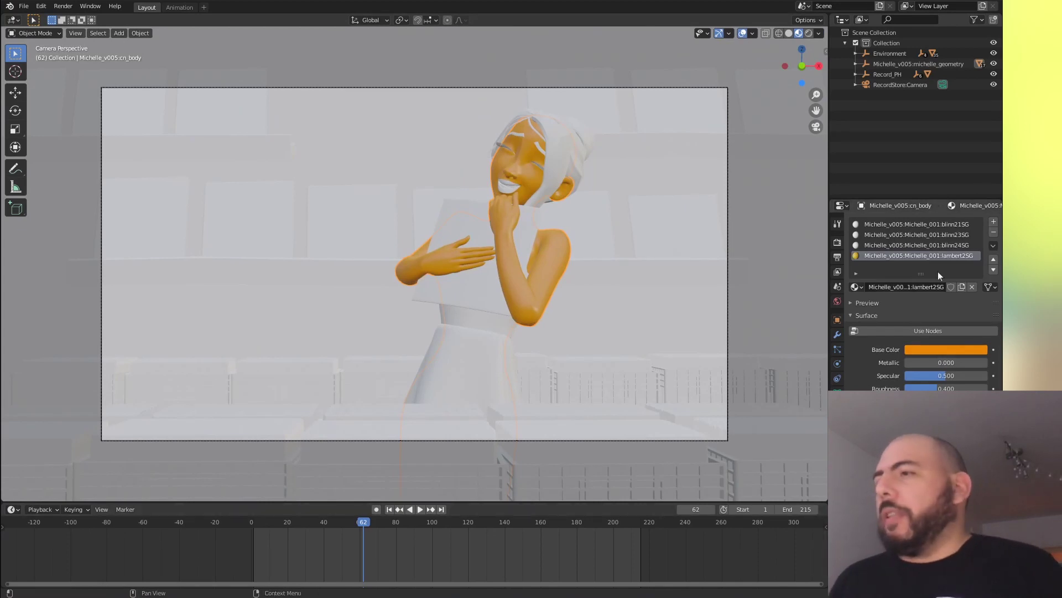
{"action": "left_click", "coordinate": [939, 349]}
{"action": "left_click", "coordinate": [919, 260]}
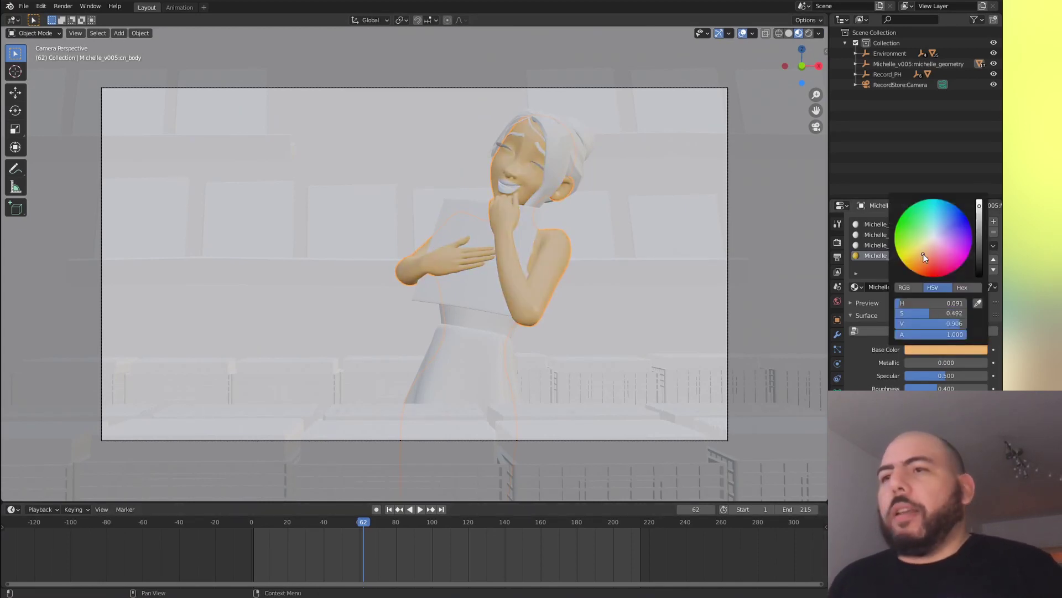
Try an orange base color on the body's blinn23SG material, about hue 0.096 and saturation 0.729
{"action": "left_click", "coordinate": [904, 244]}
{"action": "left_click", "coordinate": [945, 349]}
{"action": "mouse_move", "coordinate": [923, 265]}
{"action": "left_mouse_down"}
{"action": "mouse_move", "coordinate": [932, 238]}
{"action": "mouse_move", "coordinate": [924, 261]}
{"action": "left_mouse_up"}
Set the body's blinn21SG base color to orange, about hue 0.072 and saturation 0.578, and make blinn23SG white
{"action": "left_click", "coordinate": [885, 224]}
{"action": "left_click", "coordinate": [945, 350]}
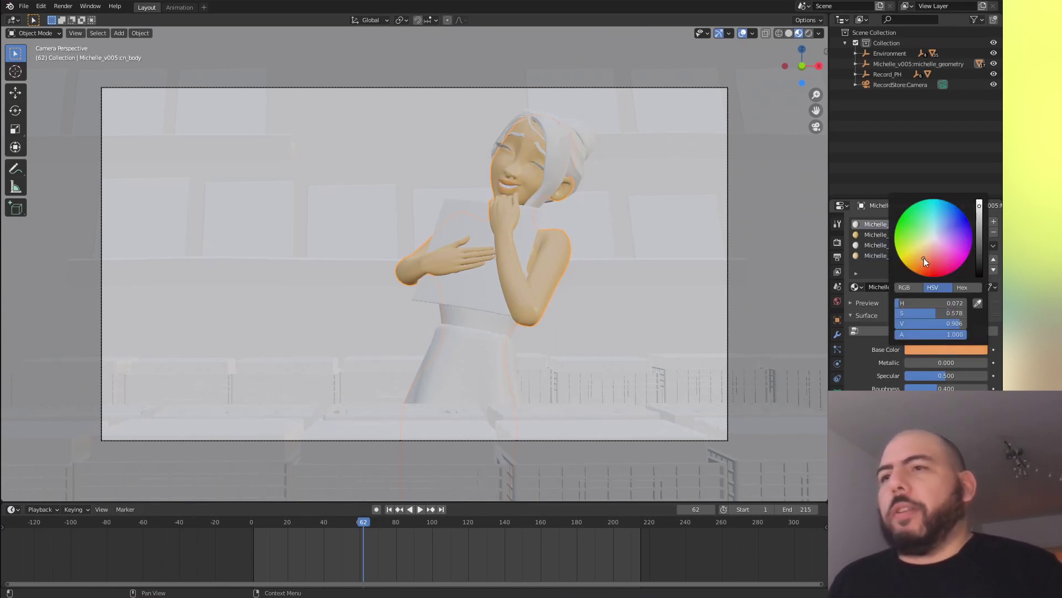
{"action": "left_click", "coordinate": [879, 235]}
{"action": "left_click", "coordinate": [941, 351]}
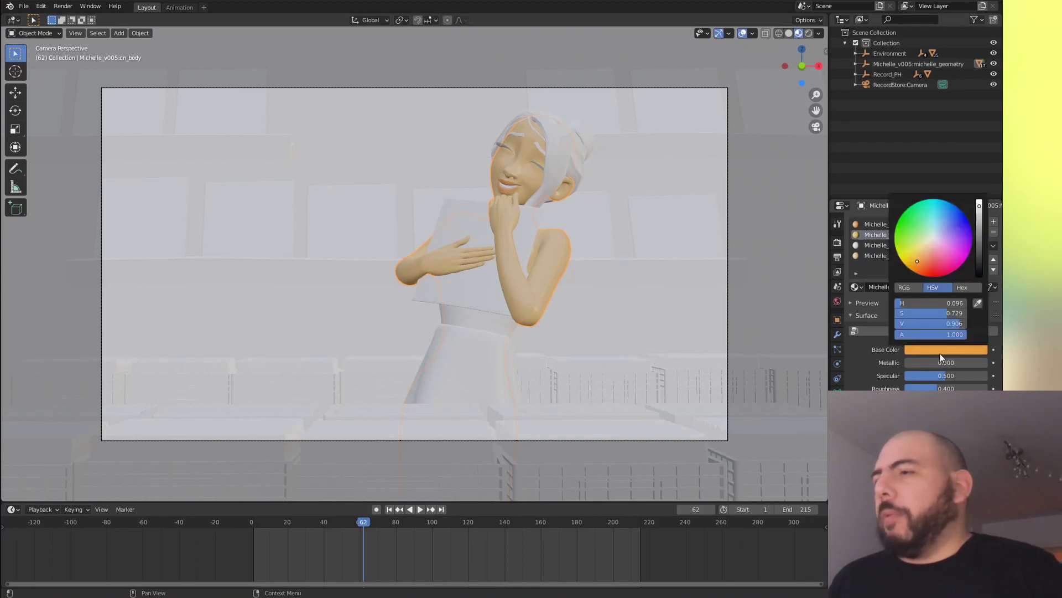
{"action": "left_click_drag", "start_coordinate": [949, 260], "coordinate": [934, 239]}
Select the character's skirt and create a new material for it
{"action": "middle_click_drag", "start_coordinate": [691, 306], "coordinate": [517, 260]}
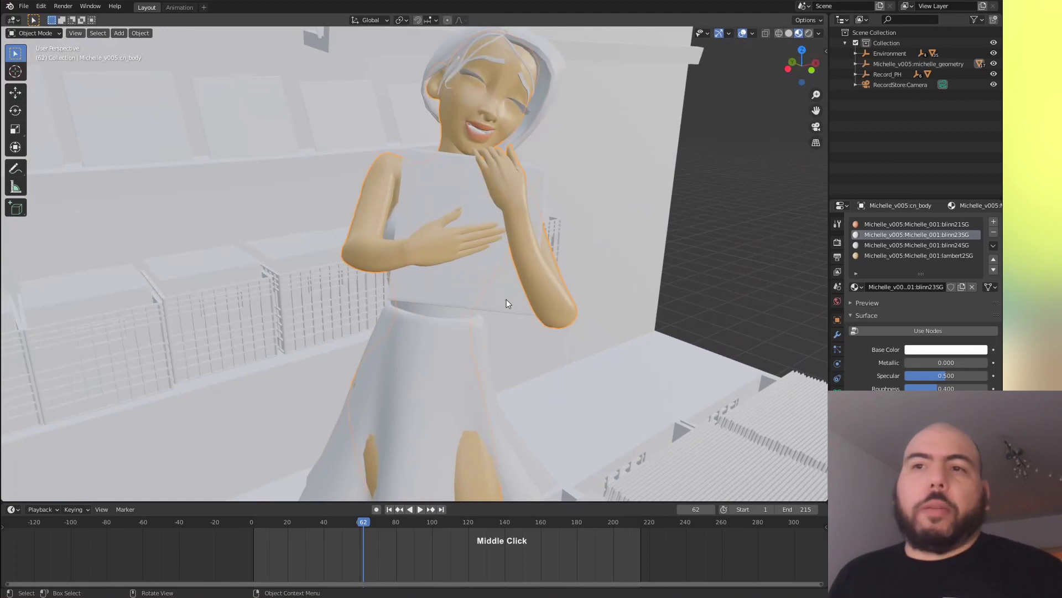
{"action": "left_click", "coordinate": [444, 387]}
{"action": "middle_click_drag", "start_coordinate": [446, 386], "coordinate": [547, 370]}
{"action": "middle_click_drag", "start_coordinate": [376, 384], "coordinate": [371, 378]}
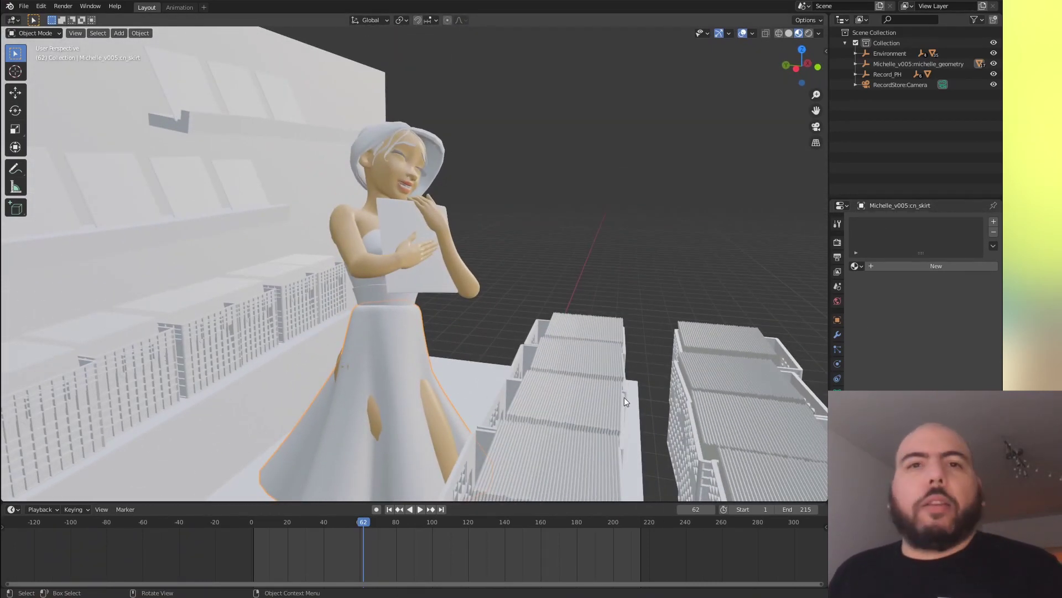
{"action": "left_click", "coordinate": [918, 264]}
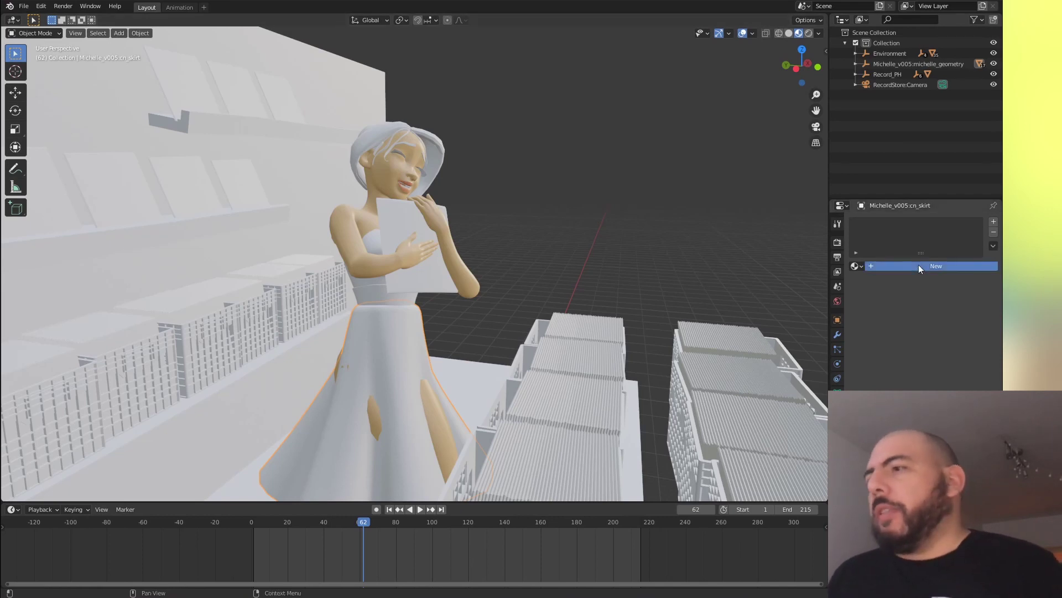
{"action": "middle_click_drag", "start_coordinate": [910, 309], "coordinate": [867, 376]}
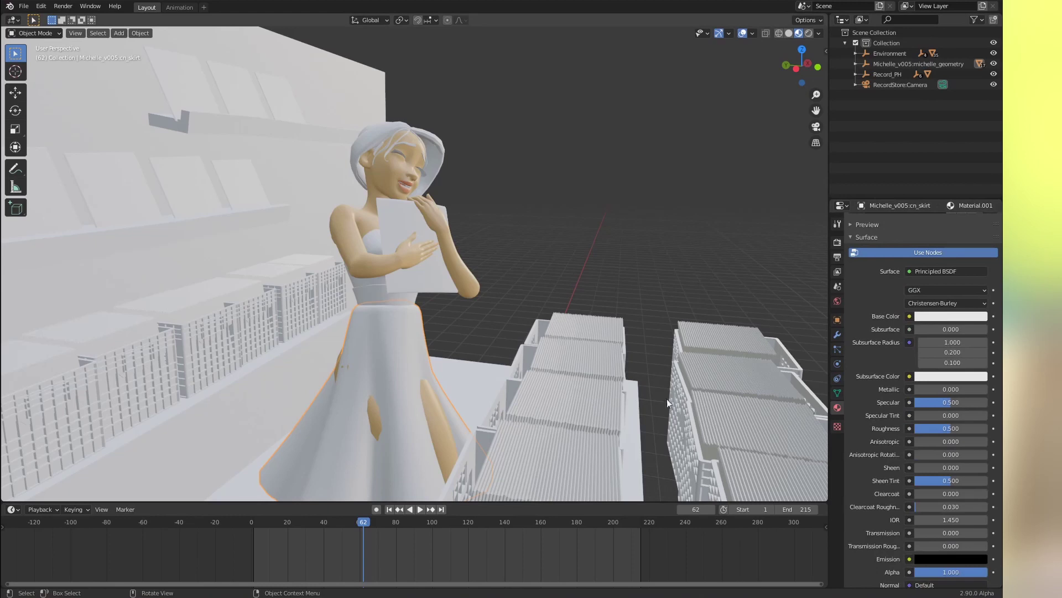
{"action": "middle_click_drag", "start_coordinate": [633, 384], "coordinate": [575, 366]}
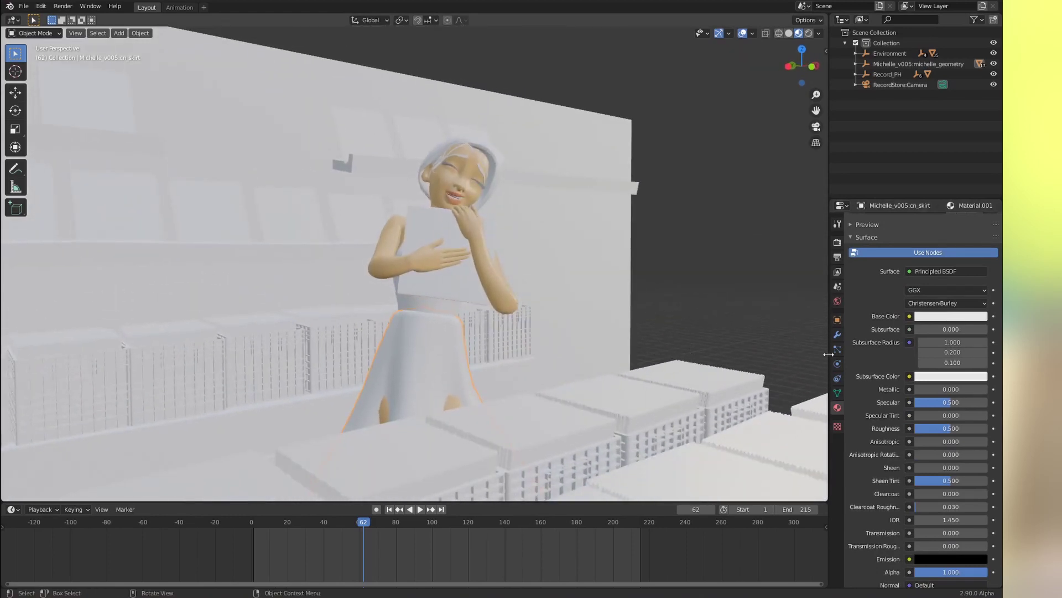
Try a light blue base color on the skirt material and shift it to a light teal
{"action": "left_click", "coordinate": [944, 318]}
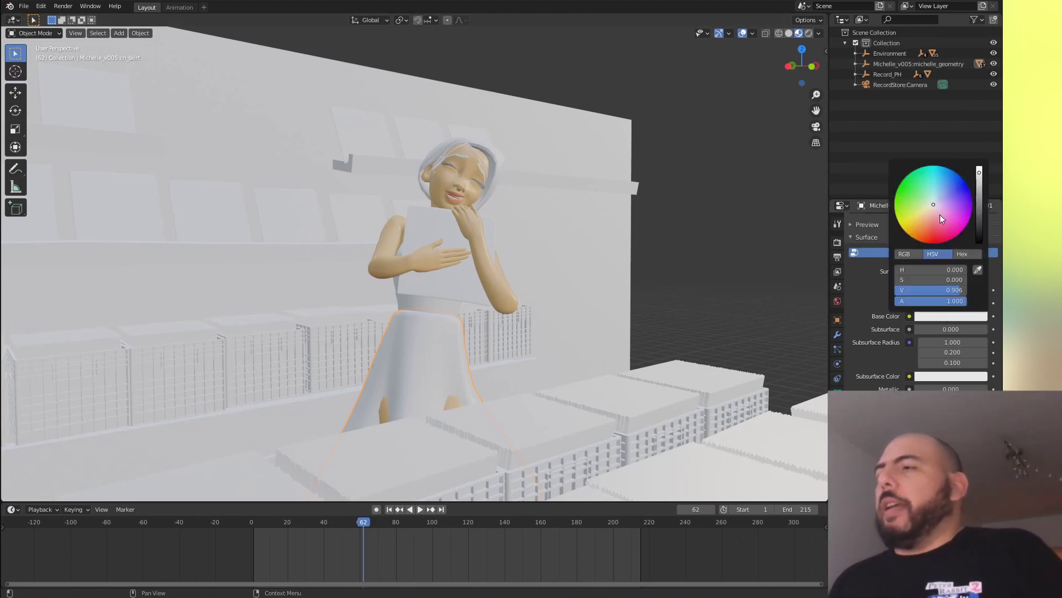
{"action": "left_click_drag", "start_coordinate": [941, 214], "coordinate": [938, 189]}
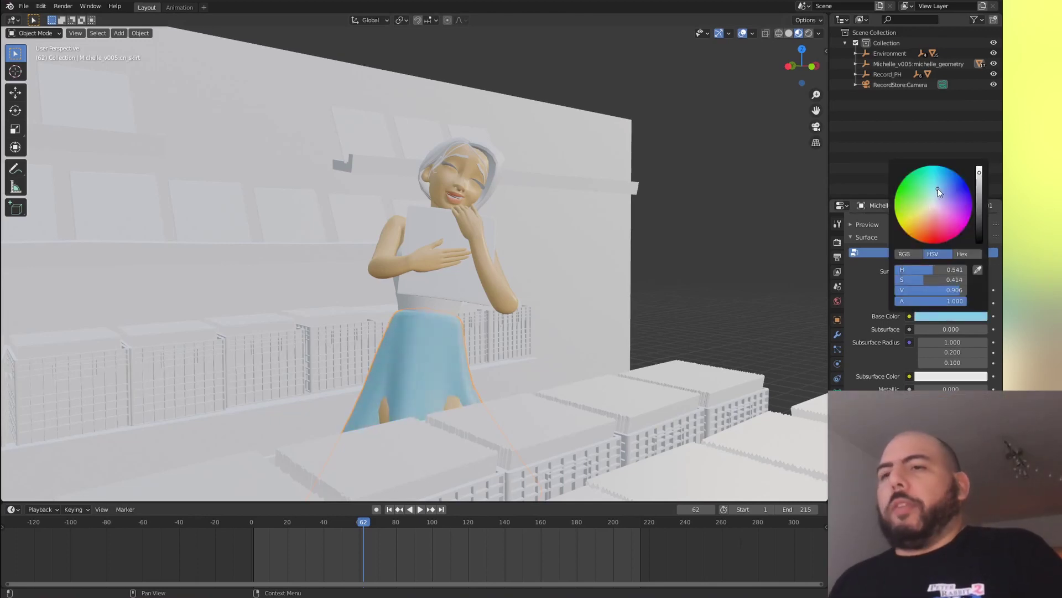
{"action": "left_click", "coordinate": [932, 317]}
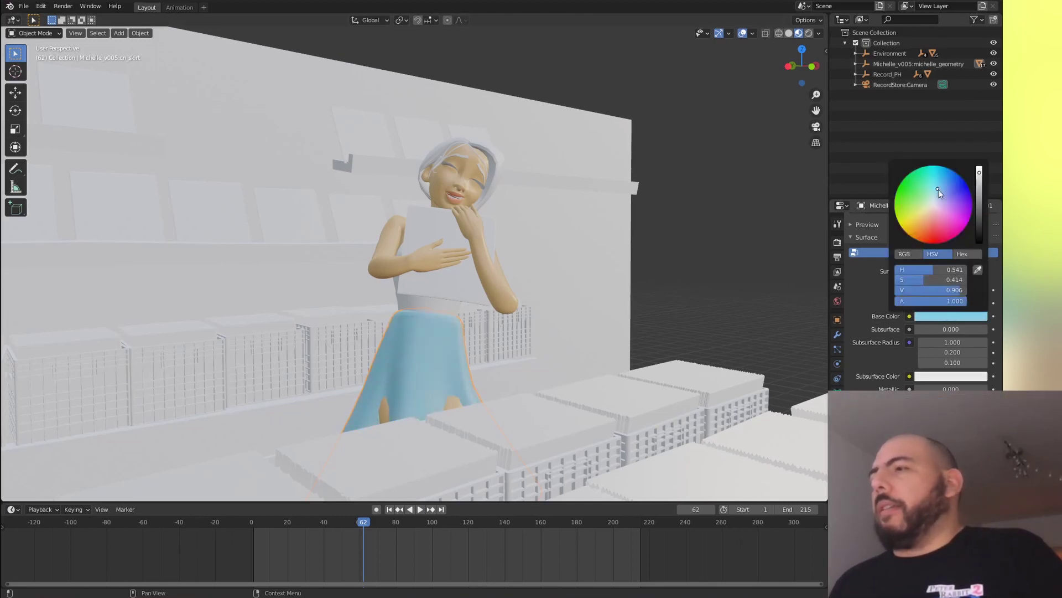
Test rougher and glossier looks on the skirt material, settling on roughness about 0.571 and specular about 0.376
{"action": "scroll", "coordinate": [949, 332], "scroll_direction": "down", "scroll_amount": 4}
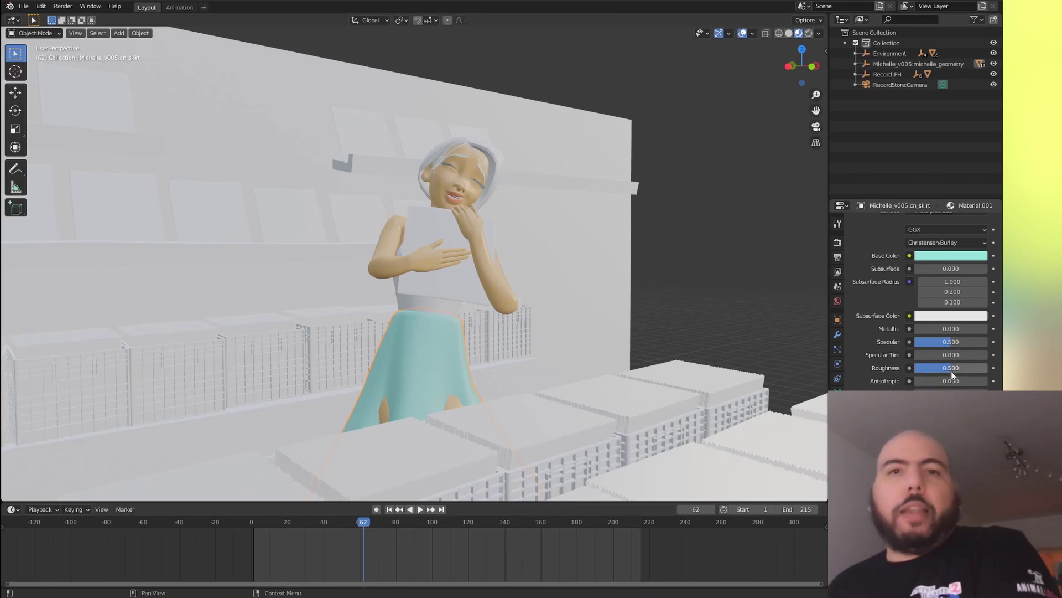
{"action": "mouse_move", "coordinate": [951, 371]}
{"action": "left_mouse_down"}
{"action": "mouse_move", "coordinate": [963, 371]}
{"action": "mouse_move", "coordinate": [951, 367]}
{"action": "left_mouse_up"}
{"action": "middle_click_drag", "start_coordinate": [483, 363], "coordinate": [747, 398], "text": "ctrl"}
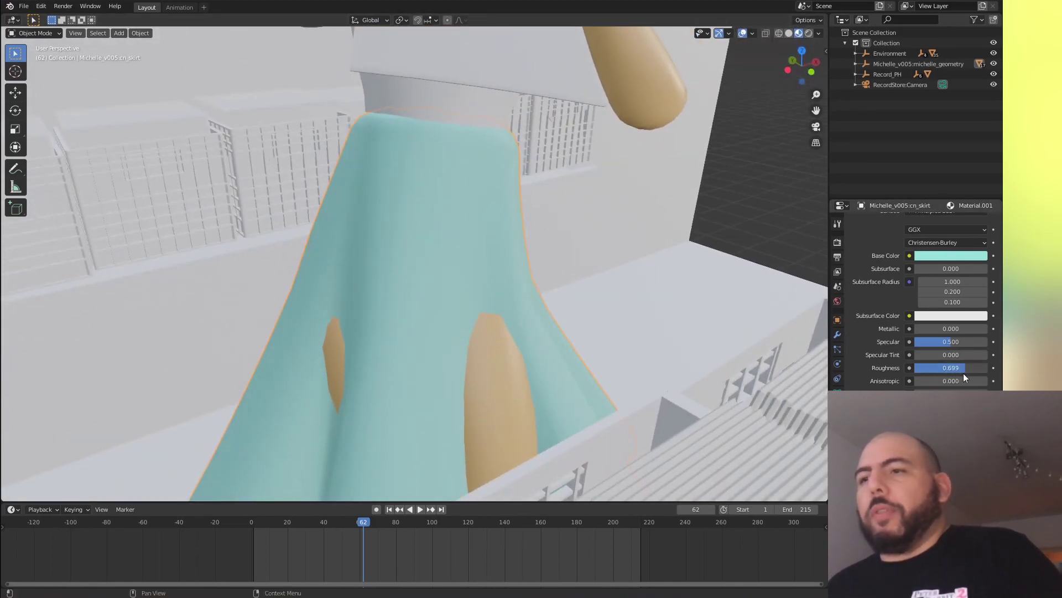
{"action": "left_click_drag", "start_coordinate": [964, 374], "coordinate": [915, 376]}
{"action": "middle_click_drag", "start_coordinate": [640, 370], "coordinate": [775, 309]}
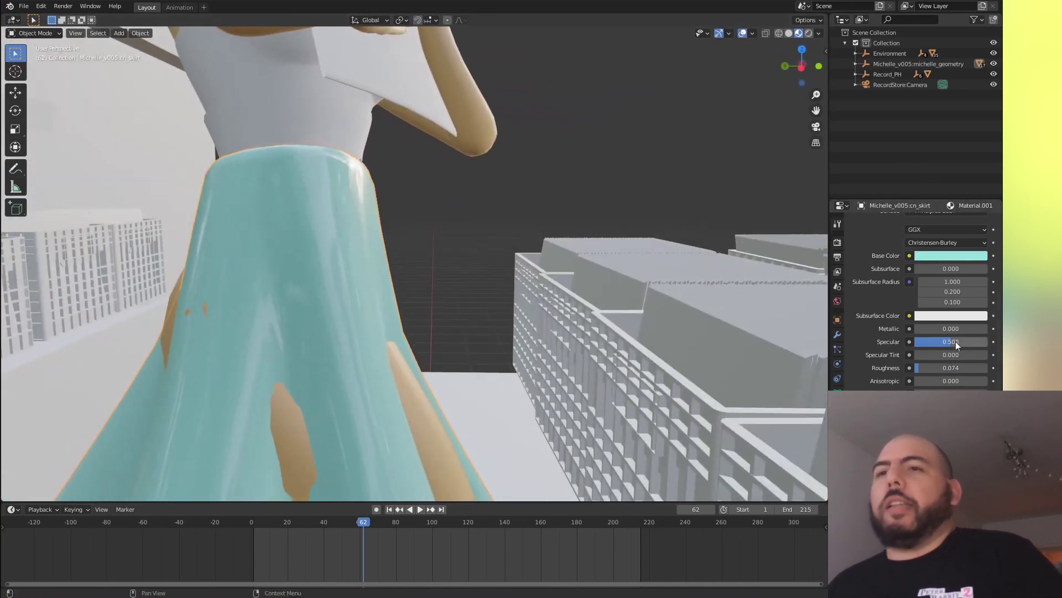
{"action": "mouse_move", "coordinate": [955, 342]}
{"action": "left_mouse_down"}
{"action": "mouse_move", "coordinate": [901, 343]}
{"action": "mouse_move", "coordinate": [993, 317]}
{"action": "mouse_move", "coordinate": [873, 347]}
{"action": "mouse_move", "coordinate": [942, 344]}
{"action": "mouse_move", "coordinate": [964, 363]}
{"action": "left_mouse_up"}
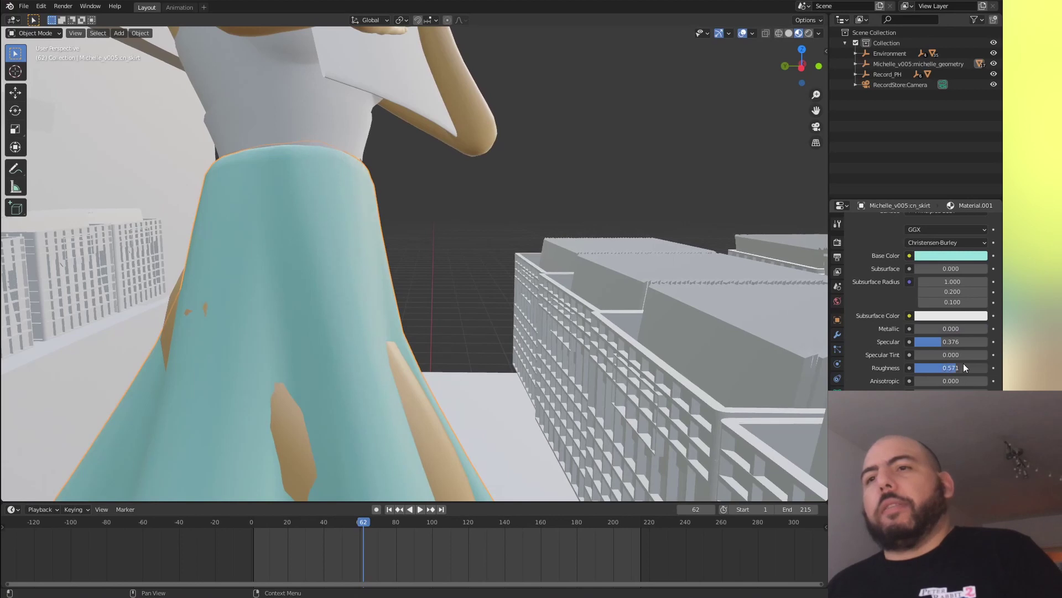
{"action": "key", "text": "KP_0"}
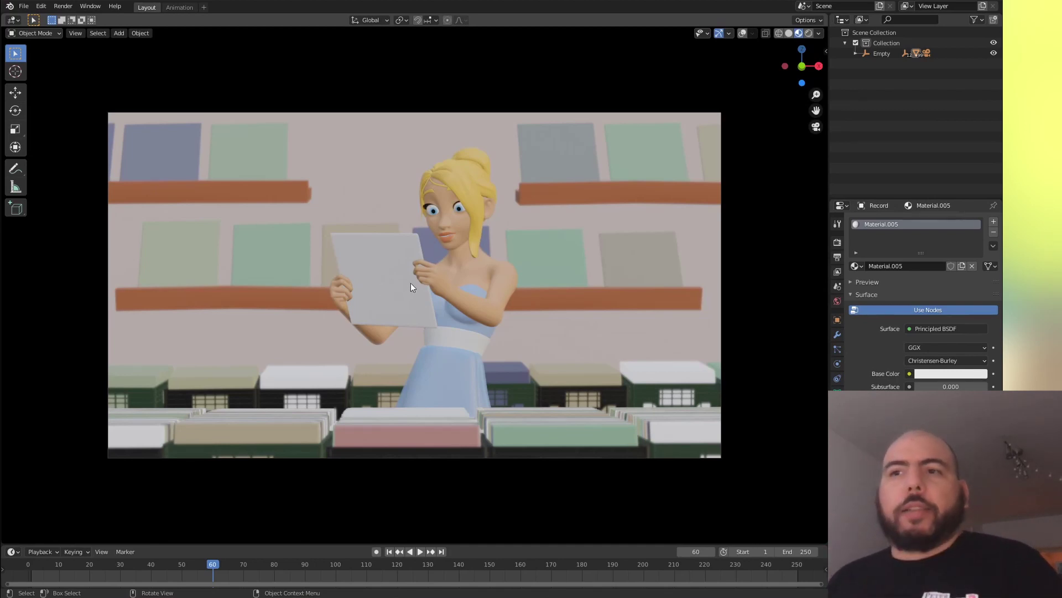
Show the viewport overlays, select the record held by the character, and toggle Use Nodes off and on for its material
{"action": "left_click", "coordinate": [393, 294]}
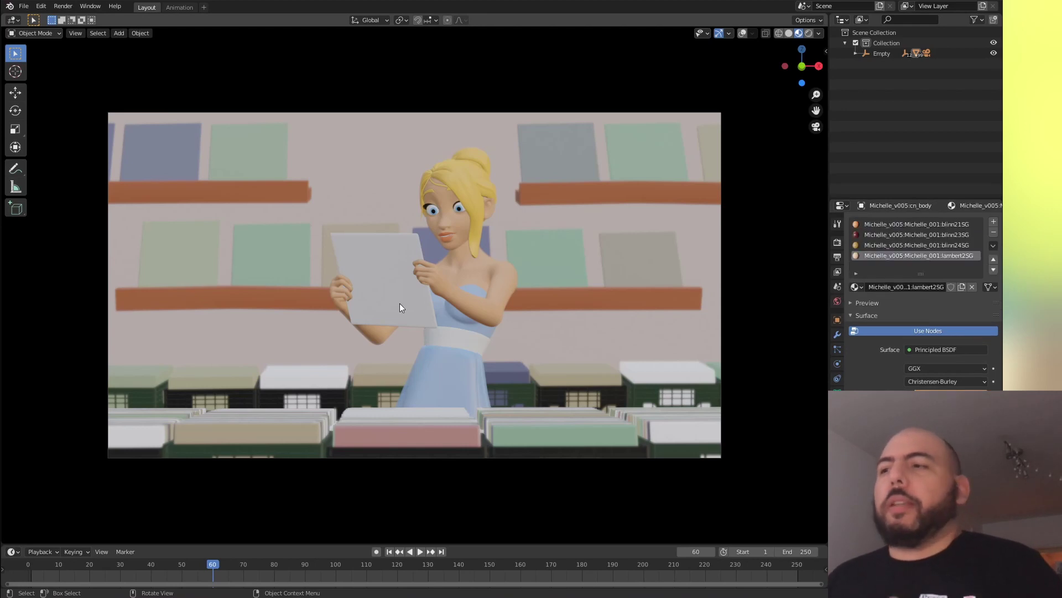
{"action": "left_click", "coordinate": [400, 304]}
{"action": "key", "text": "shift+alt+z"}
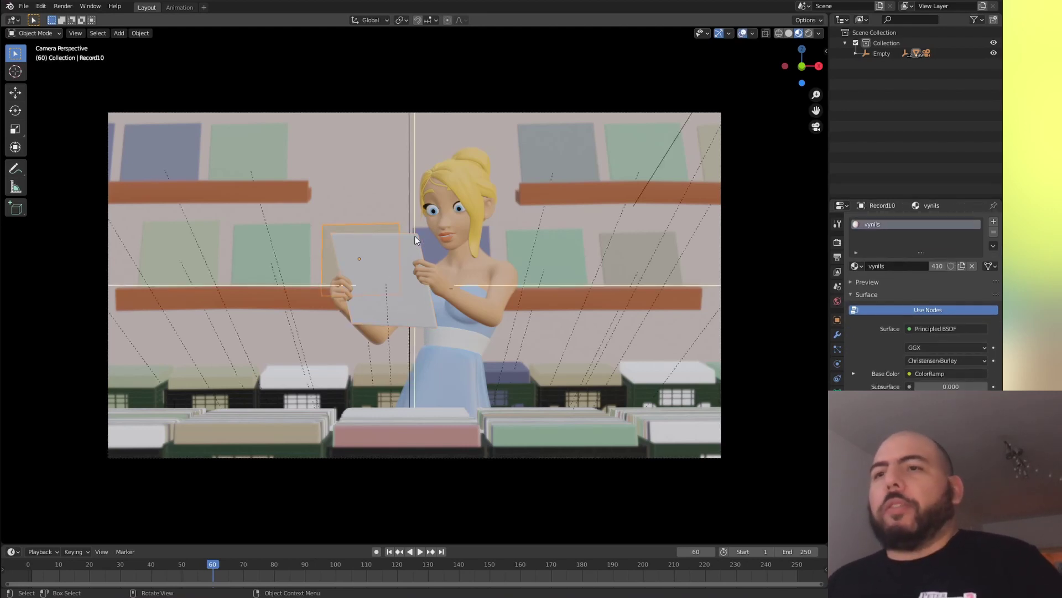
{"action": "left_click", "coordinate": [411, 257]}
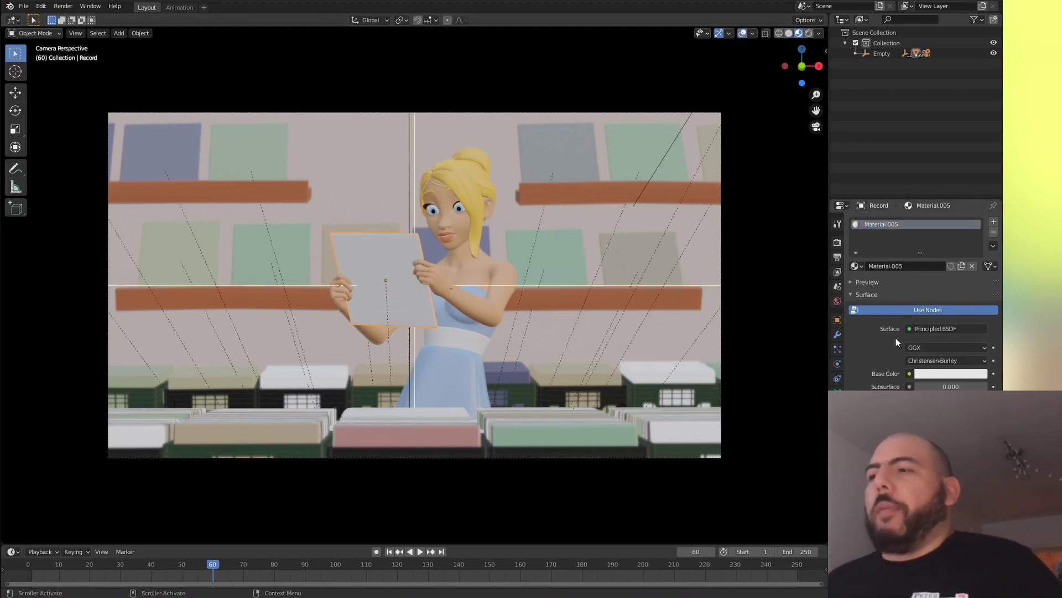
{"action": "left_click", "coordinate": [932, 313]}
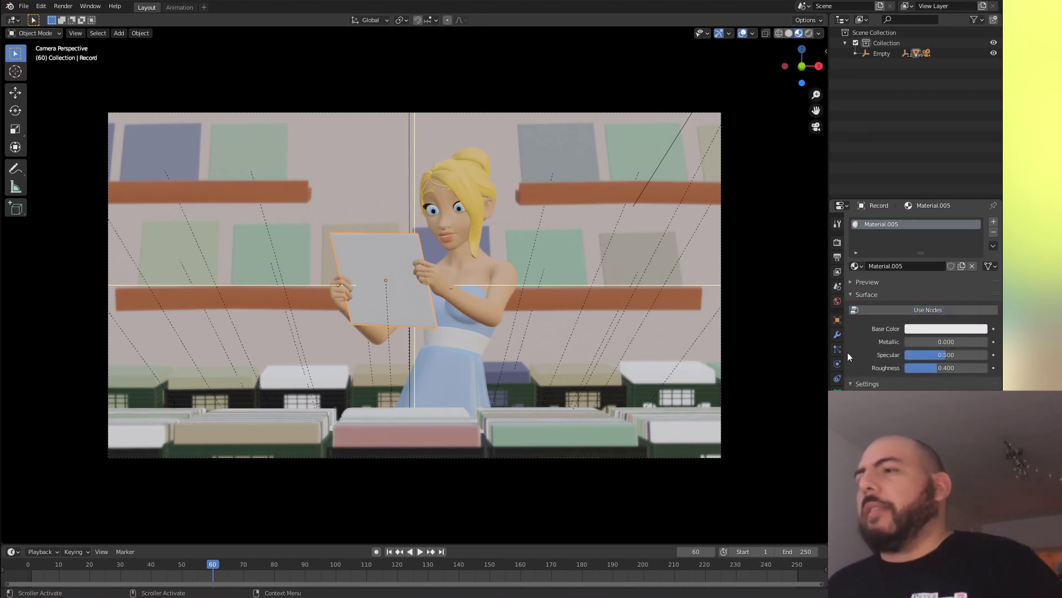
{"action": "left_click", "coordinate": [926, 311]}
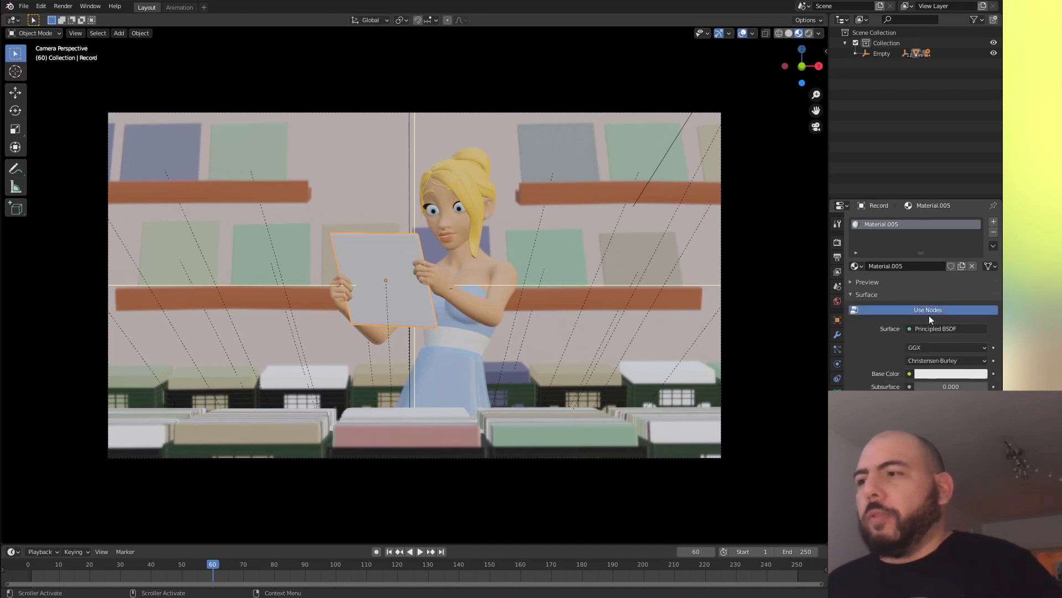
Add an Image Texture to the record material's Base Color and load springsteen_album.jpg
{"action": "left_click", "coordinate": [909, 374]}
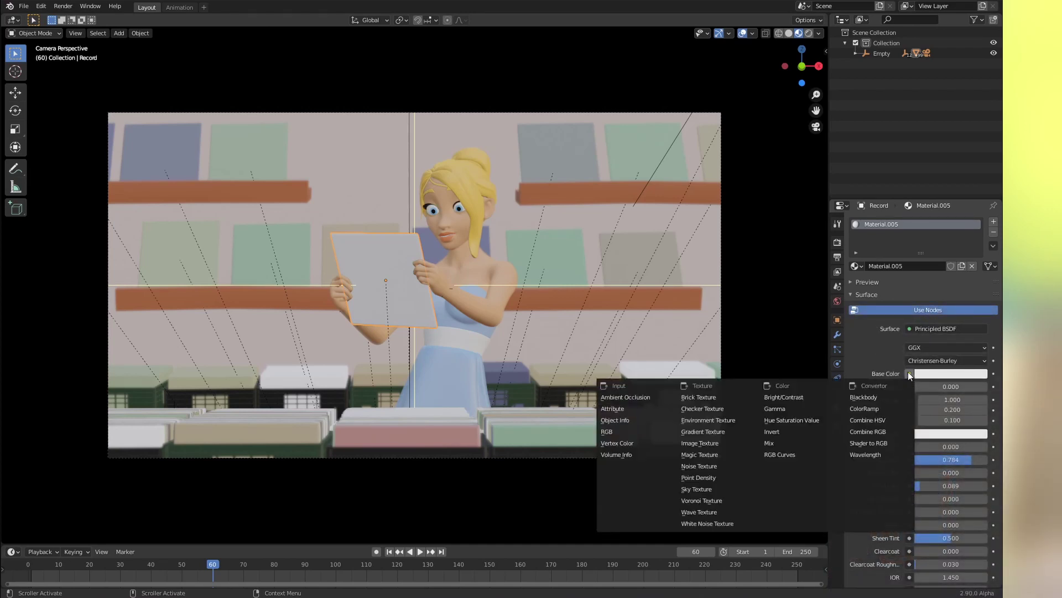
{"action": "left_click", "coordinate": [698, 444]}
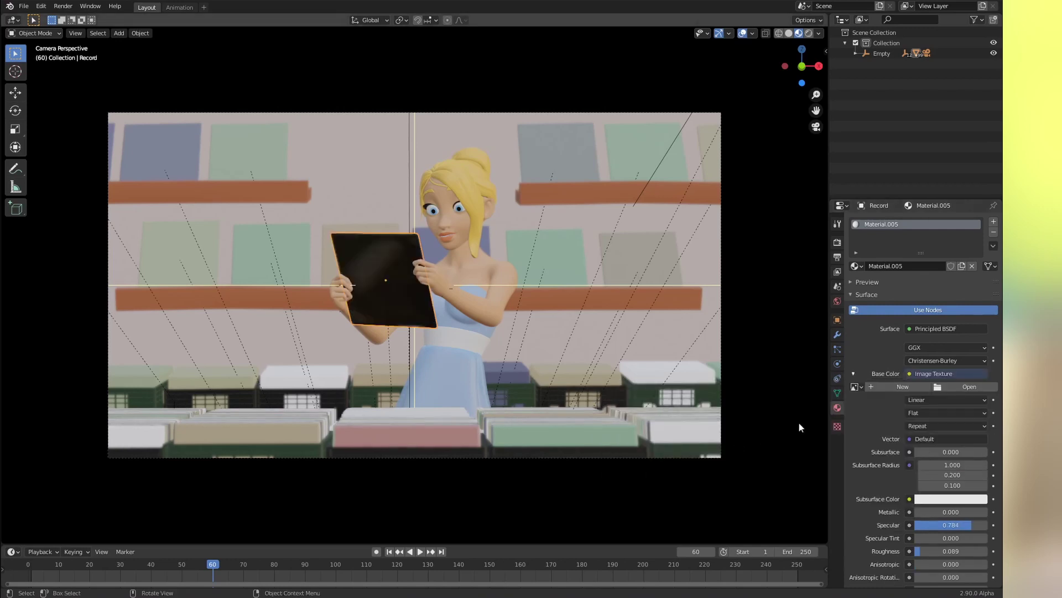
{"action": "left_click", "coordinate": [946, 387]}
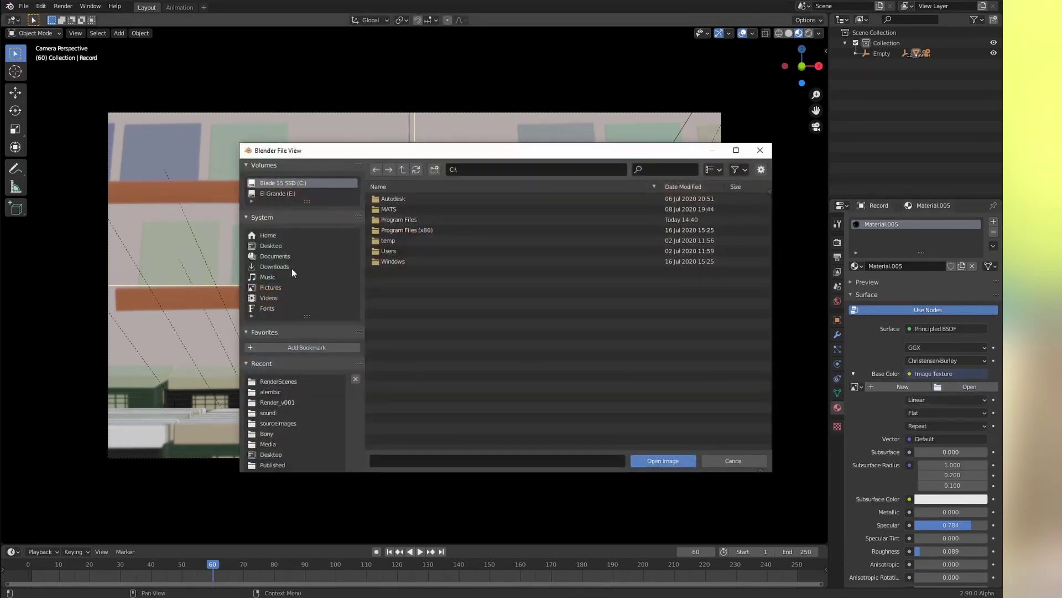
{"action": "left_click", "coordinate": [277, 392]}
{"action": "left_click", "coordinate": [403, 169]}
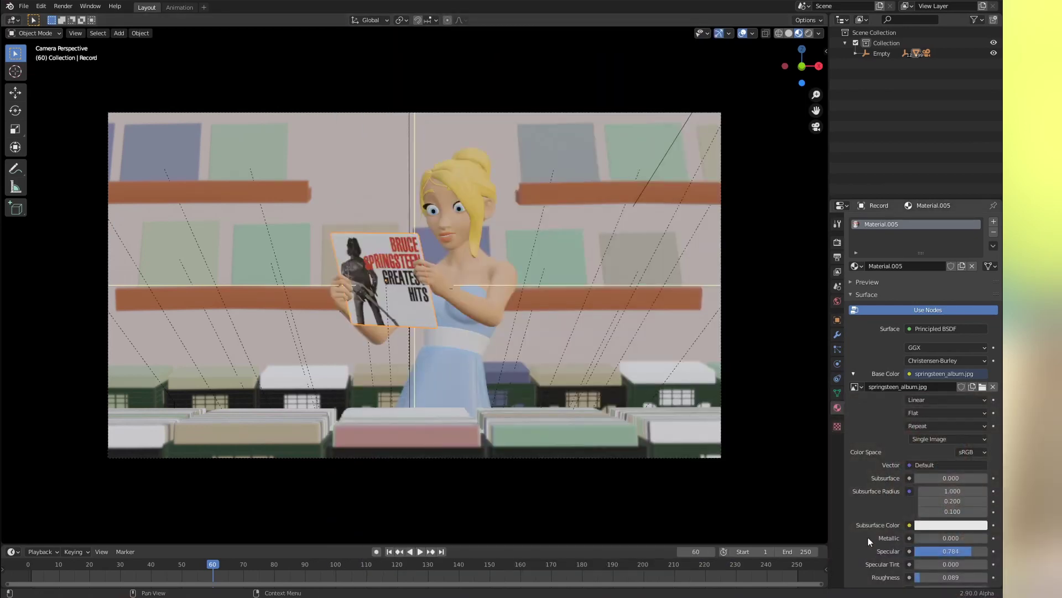
Play and scrub the animation to check the album cover texture on the moving record
{"action": "middle_click_drag", "start_coordinate": [868, 537], "coordinate": [867, 432]}
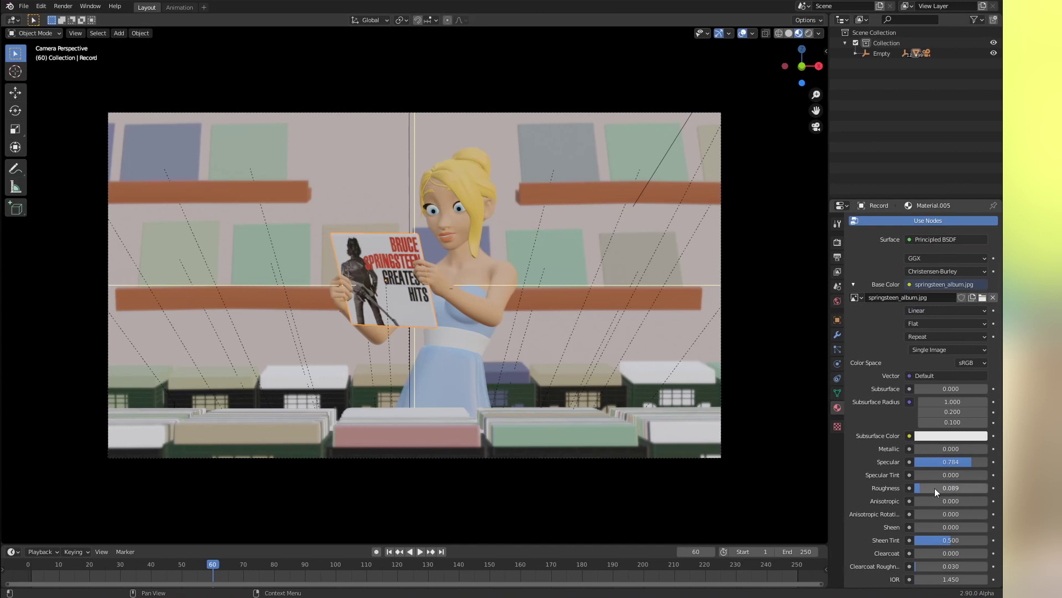
{"action": "key", "text": "space"}
{"action": "left_click", "coordinate": [149, 572]}
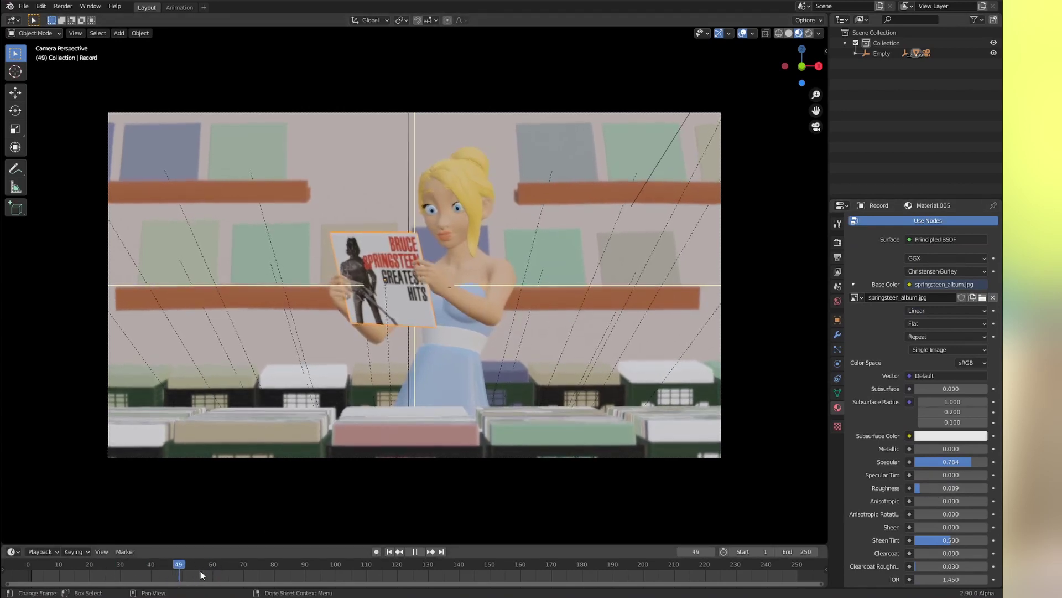
{"action": "left_click_drag", "start_coordinate": [200, 570], "coordinate": [354, 576]}
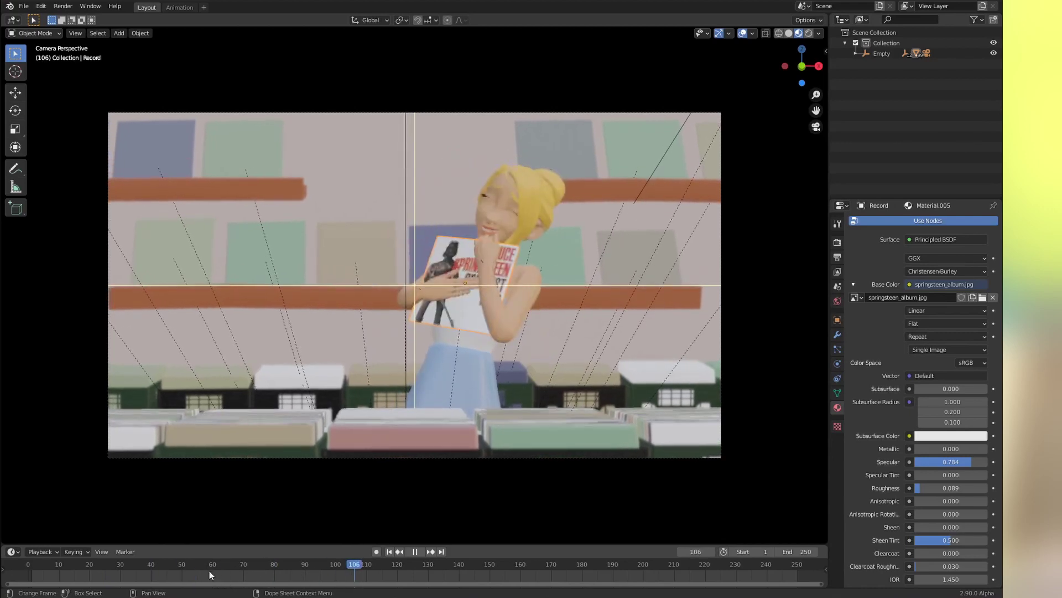
{"action": "key", "text": "Escape"}
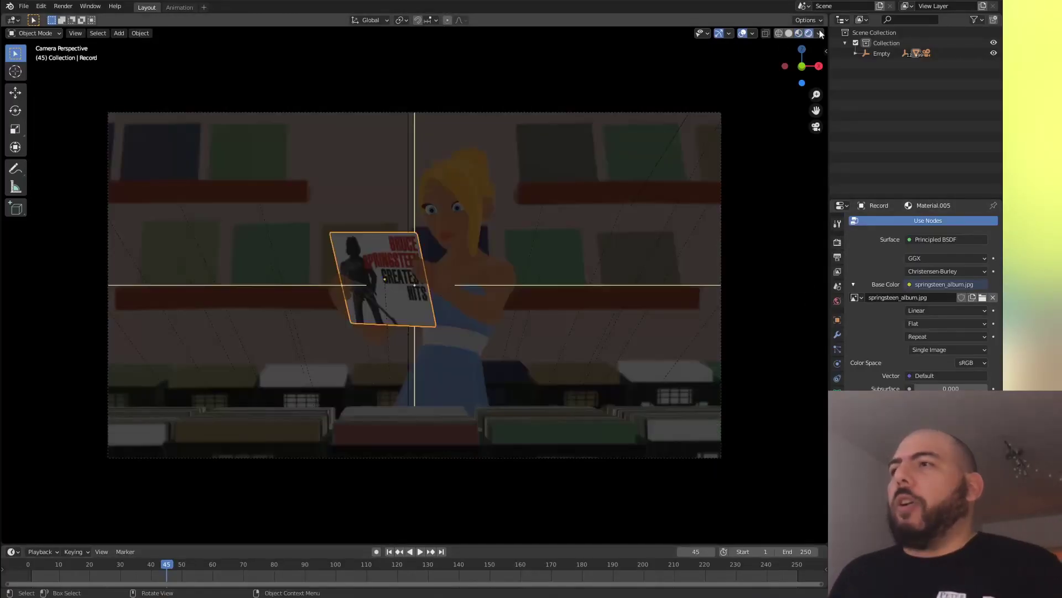
Switch the viewport to Material Preview and look over its lighting options
{"action": "left_click", "coordinate": [798, 33]}
{"action": "left_click", "coordinate": [819, 33]}
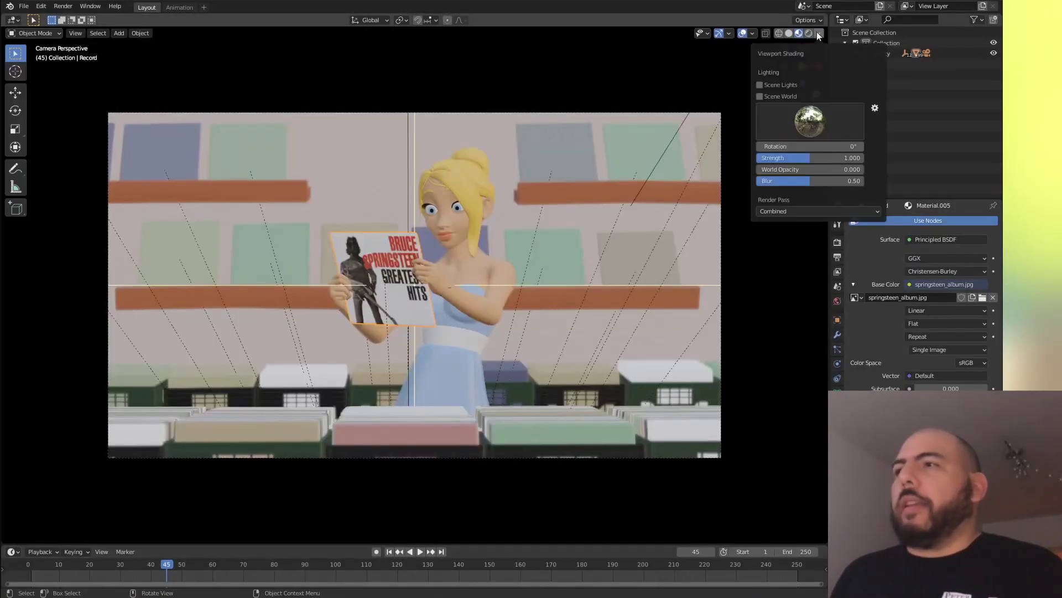
{"action": "left_click", "coordinate": [820, 34]}
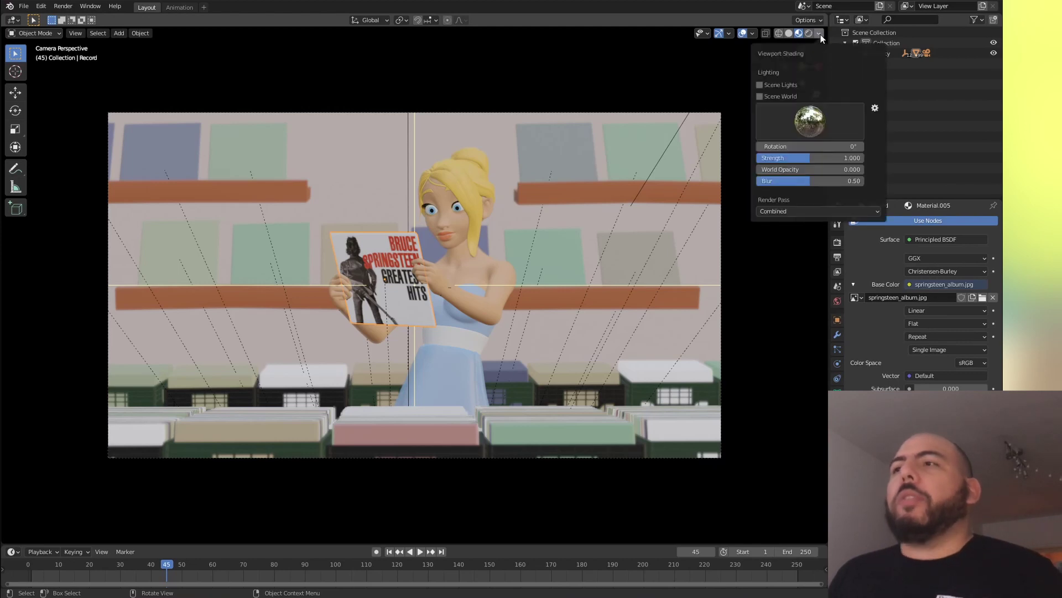
{"action": "left_click", "coordinate": [799, 34]}
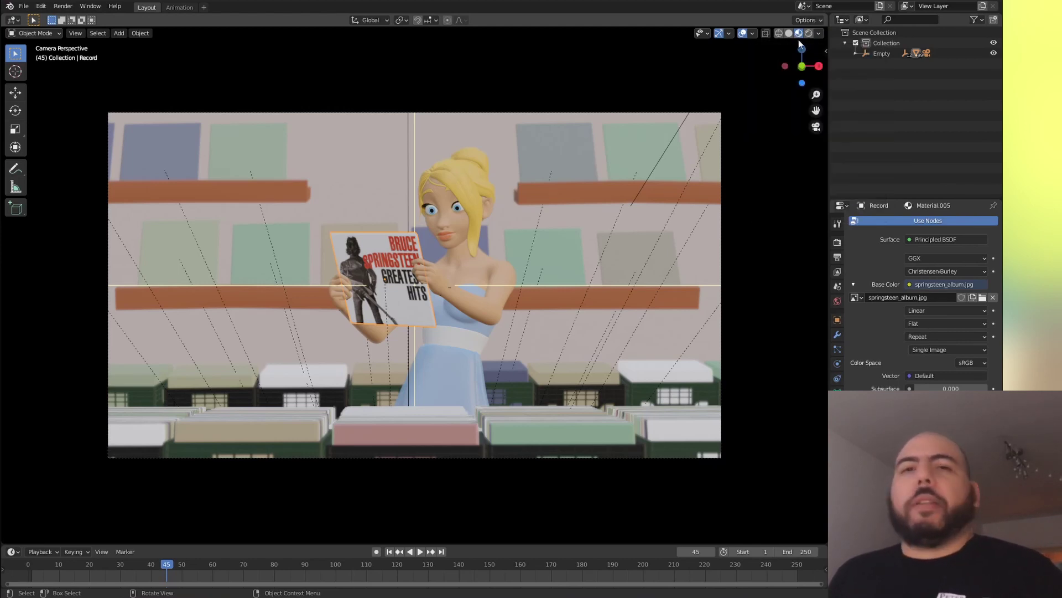
{"action": "left_click", "coordinate": [819, 33]}
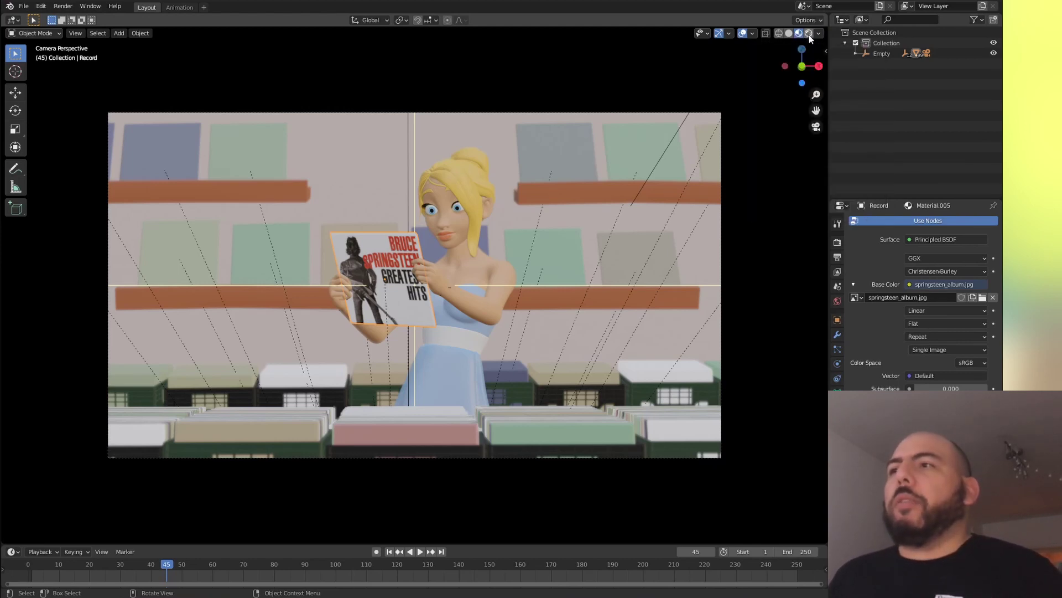
Compare the Rendered view with Material Preview and examine the scene's render engine settings
{"action": "left_click", "coordinate": [809, 33]}
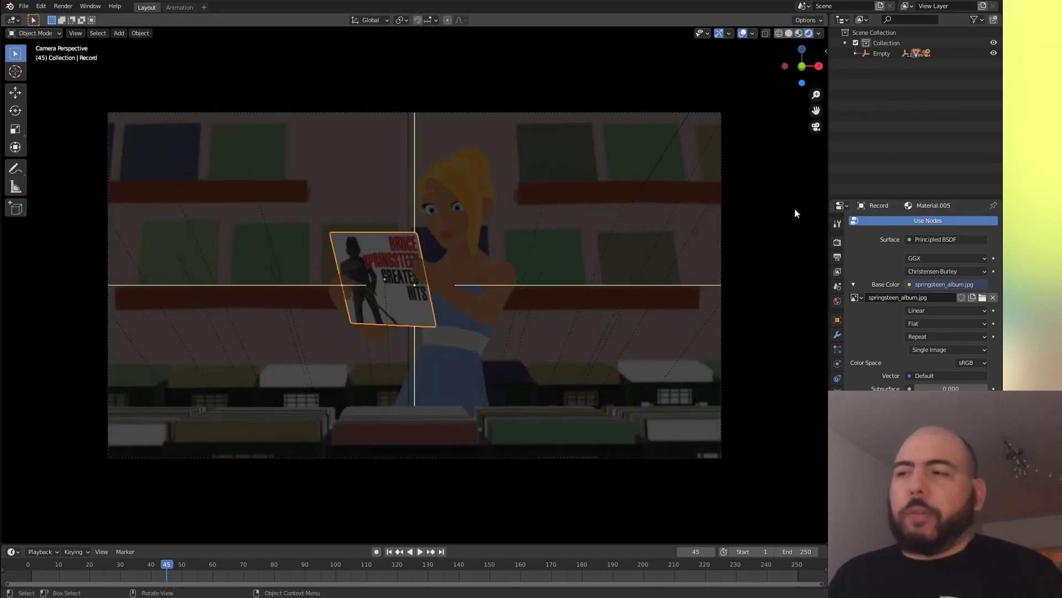
{"action": "left_click", "coordinate": [837, 242]}
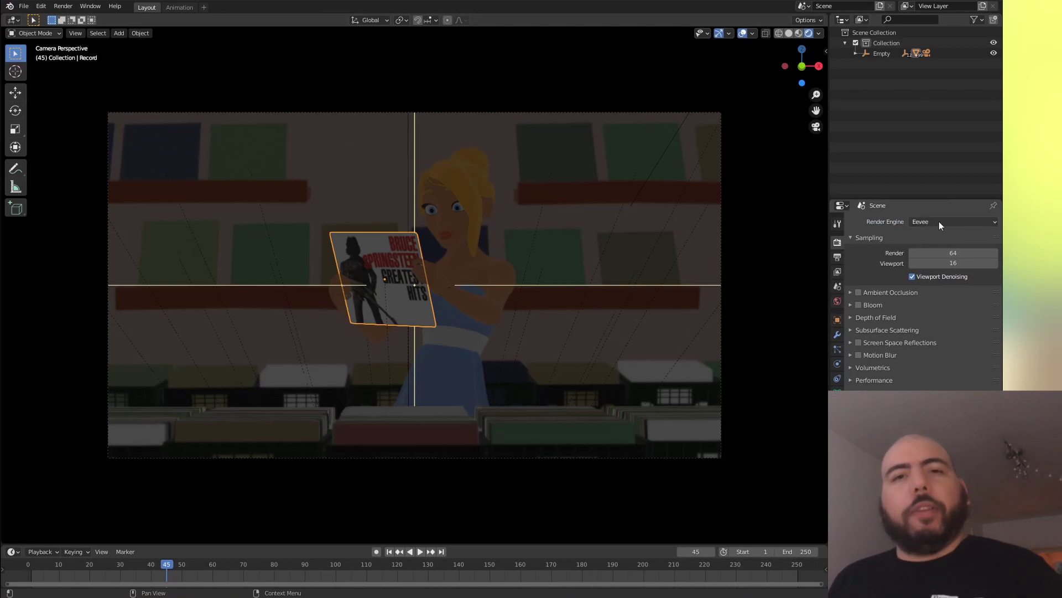
{"action": "left_click", "coordinate": [799, 34]}
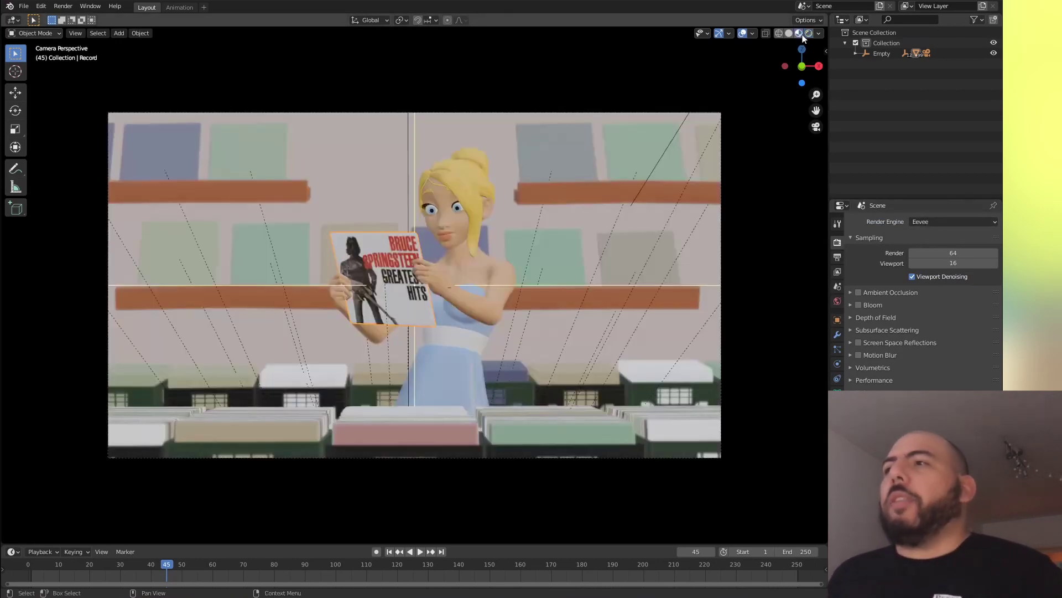
{"action": "left_click", "coordinate": [809, 34]}
{"action": "left_click", "coordinate": [799, 34]}
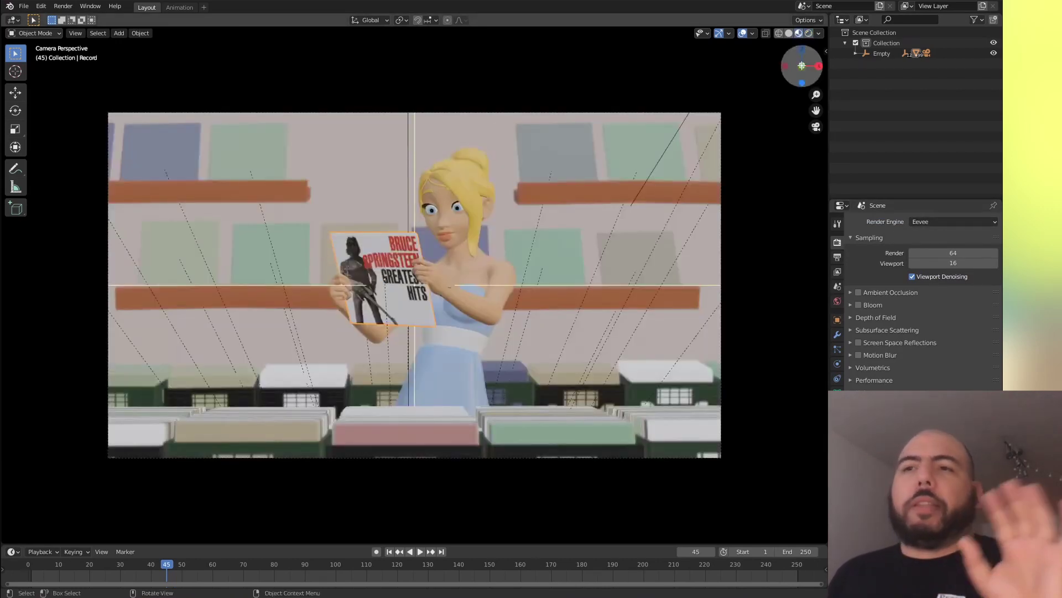
Try different HDRI environments for the Material Preview lighting and settle on the bright interior one
{"action": "left_click", "coordinate": [819, 34]}
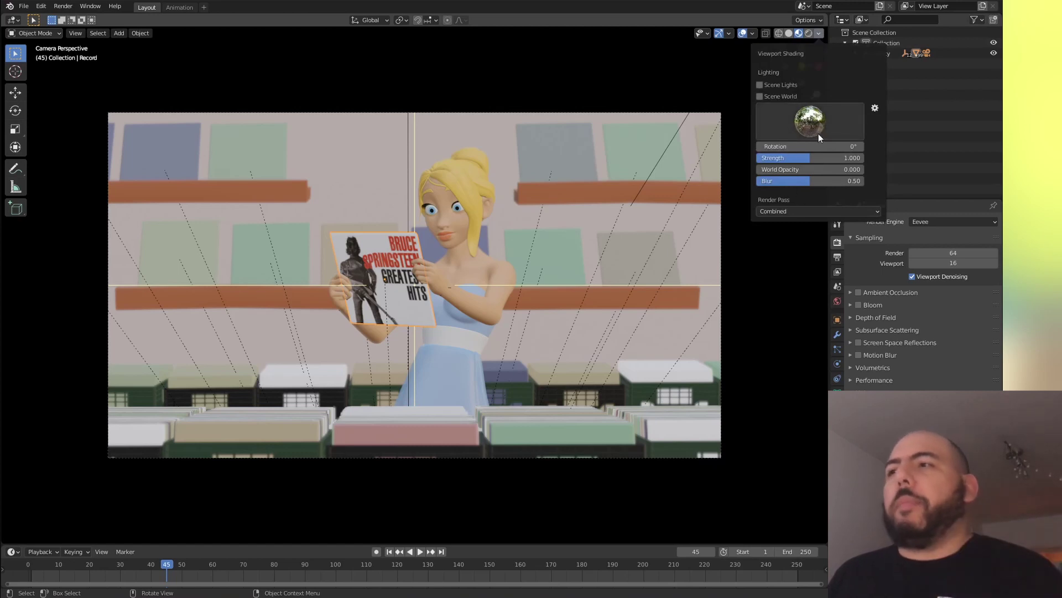
{"action": "left_click", "coordinate": [814, 130]}
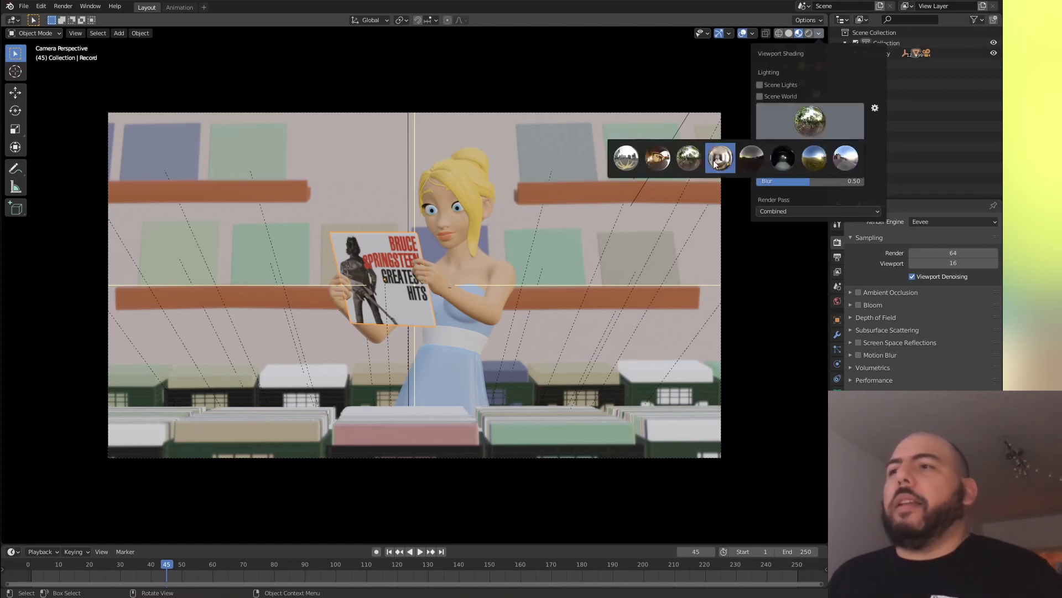
{"action": "left_click", "coordinate": [719, 160]}
{"action": "left_click", "coordinate": [820, 121]}
{"action": "left_click", "coordinate": [688, 159]}
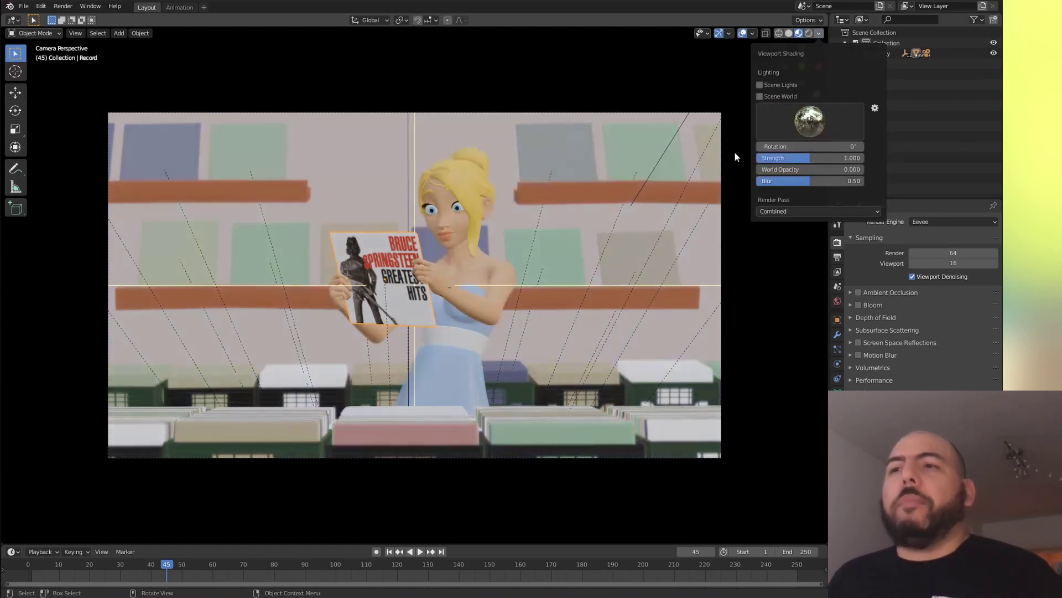
{"action": "left_click", "coordinate": [800, 123]}
{"action": "left_click", "coordinate": [730, 160]}
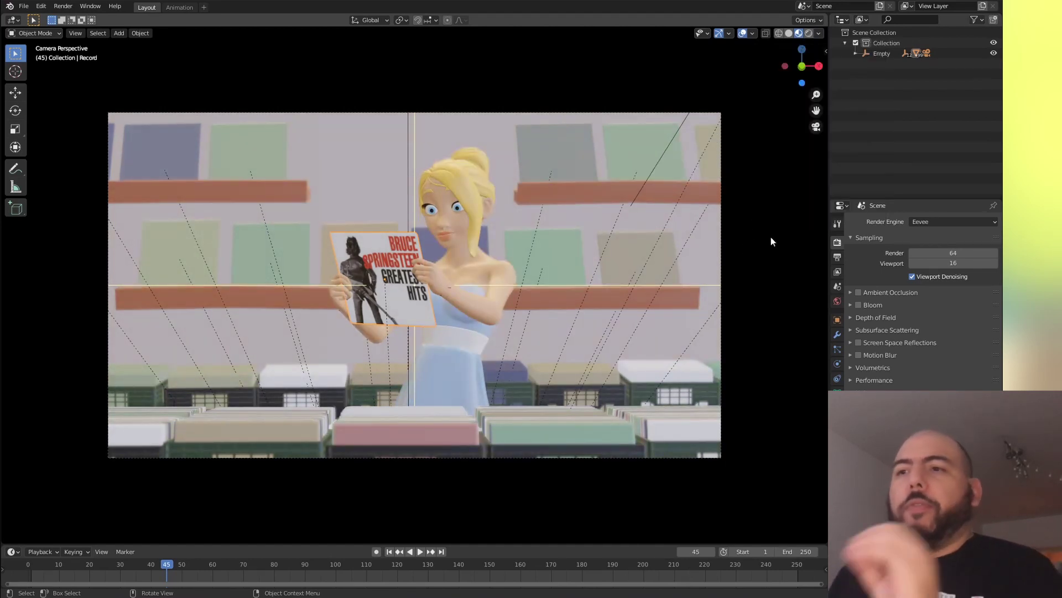
Hide the viewport overlays and enable Scene World lighting for the Material Preview
{"action": "left_click", "coordinate": [743, 33]}
{"action": "left_click", "coordinate": [69, 34]}
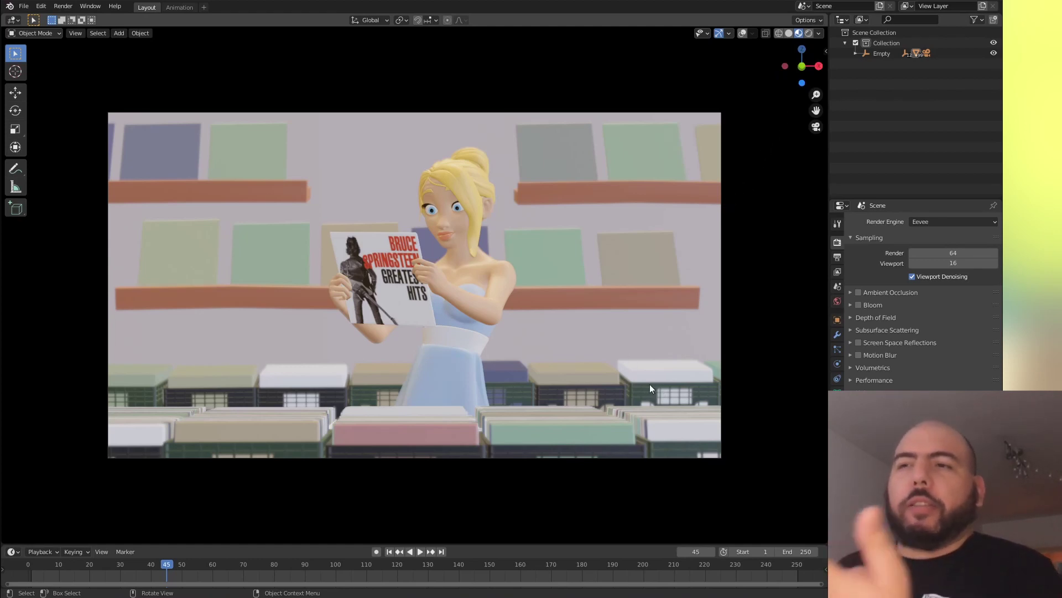
{"action": "left_click", "coordinate": [818, 33]}
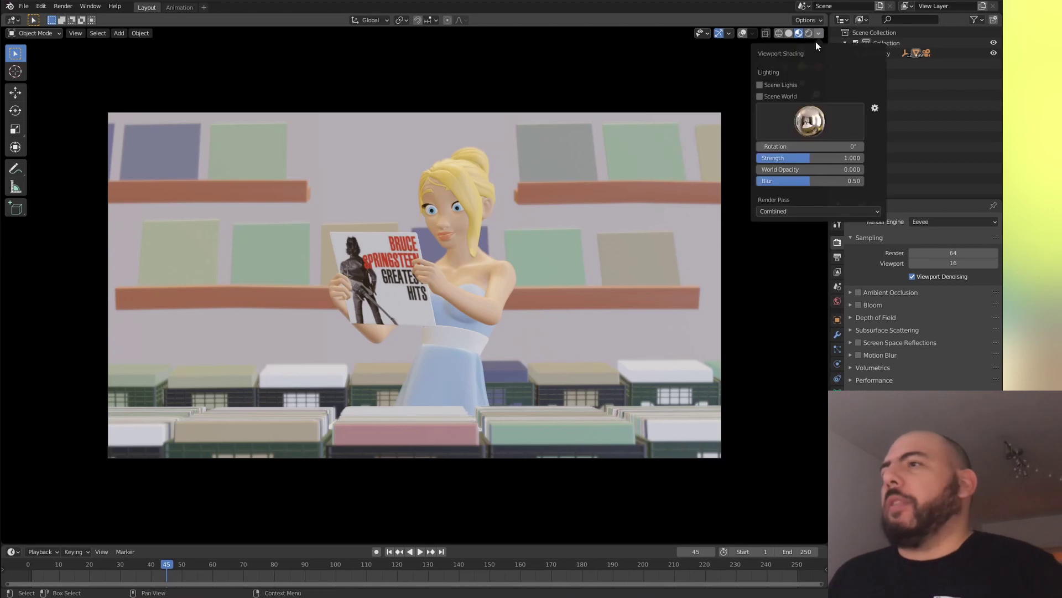
{"action": "left_click", "coordinate": [778, 96]}
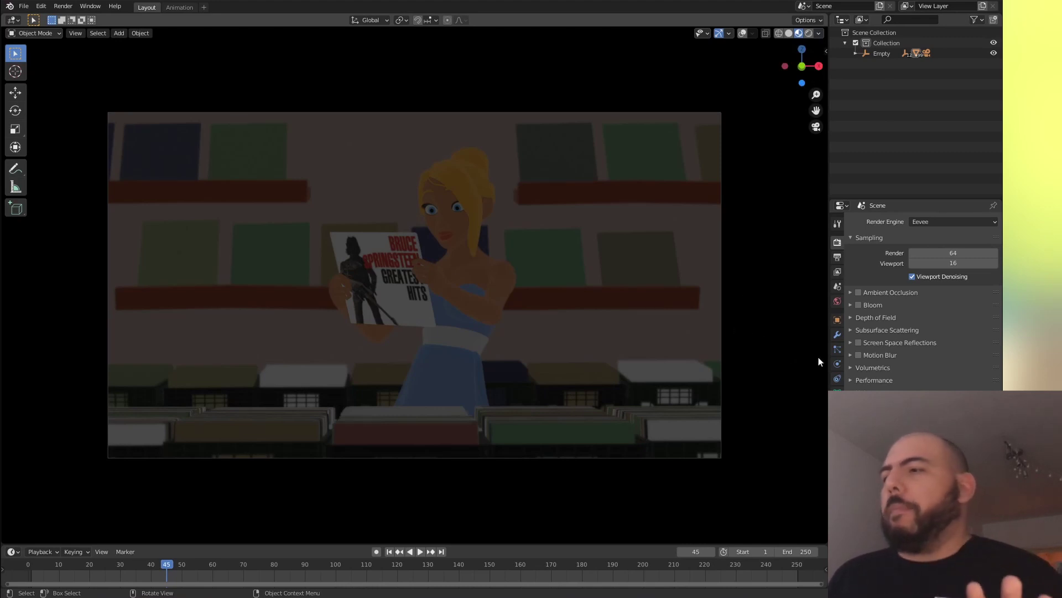
Try black as the world background color and undo the change
{"action": "left_click", "coordinate": [837, 301]}
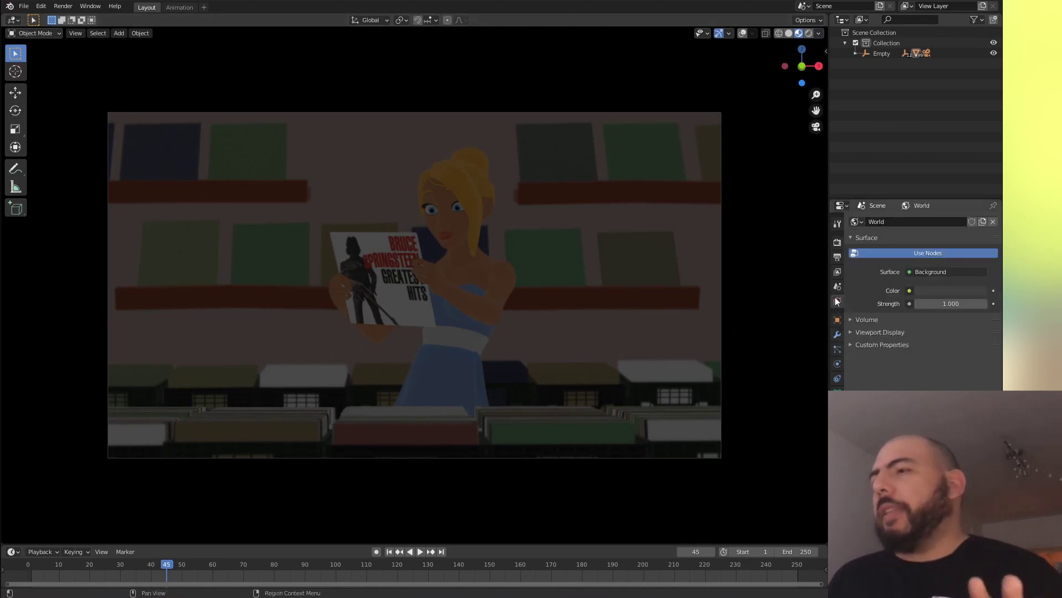
{"action": "left_click", "coordinate": [941, 290]}
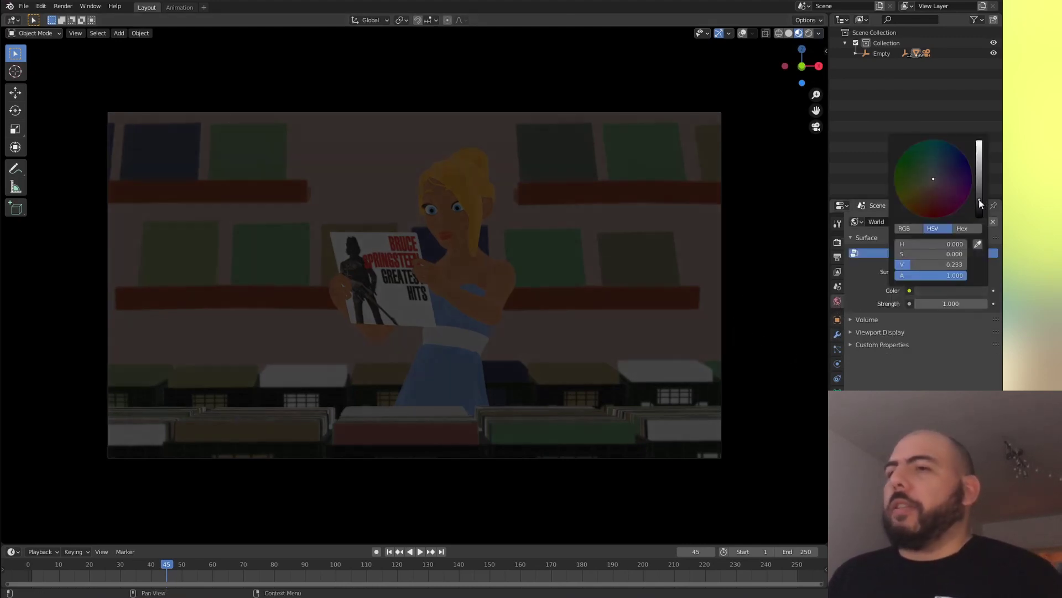
{"action": "left_click_drag", "start_coordinate": [978, 200], "coordinate": [981, 217]}
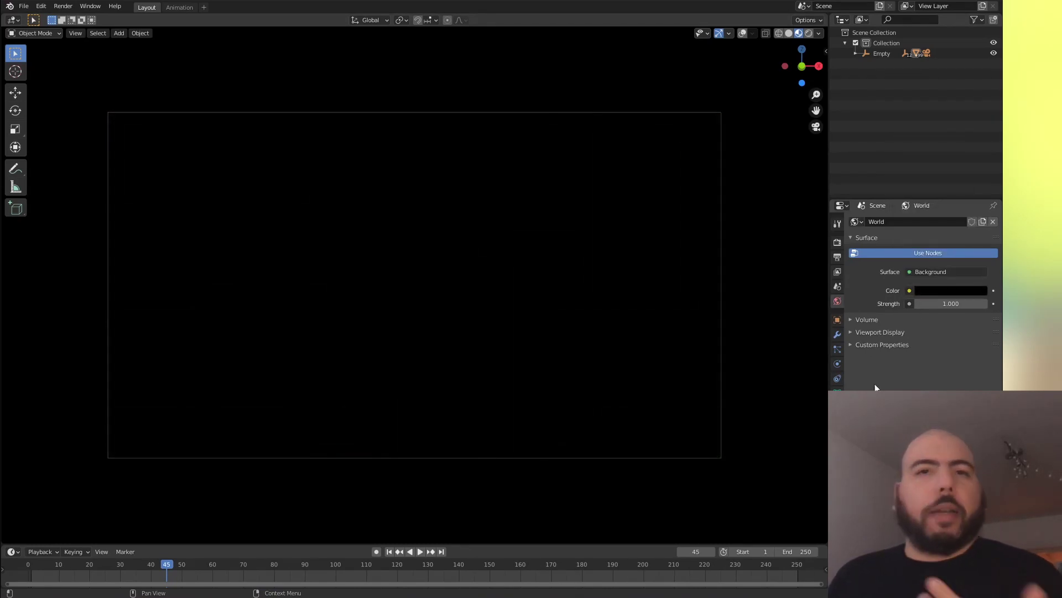
{"action": "left_click", "coordinate": [950, 293]}
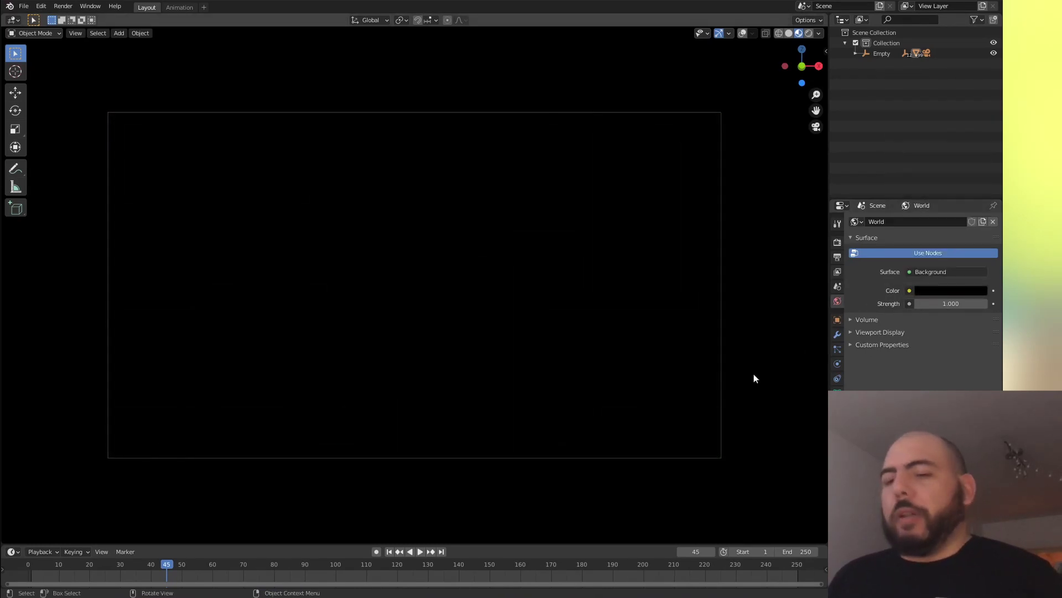
{"action": "key", "text": "ctrl+z"}
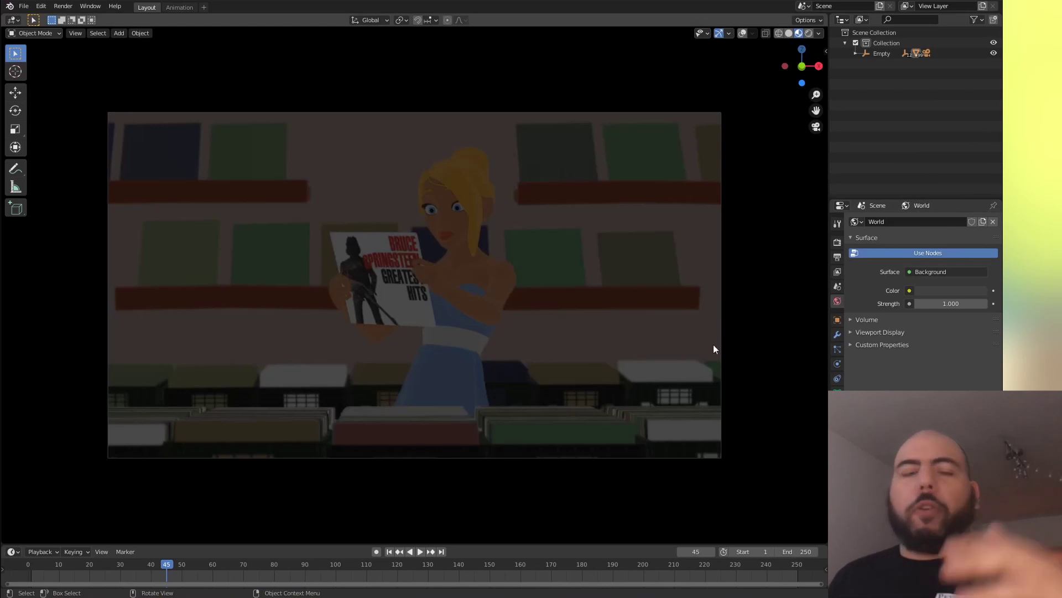
Add an area light and raise it straight up above the character's head
{"action": "middle_click_drag", "start_coordinate": [473, 282], "coordinate": [499, 348]}
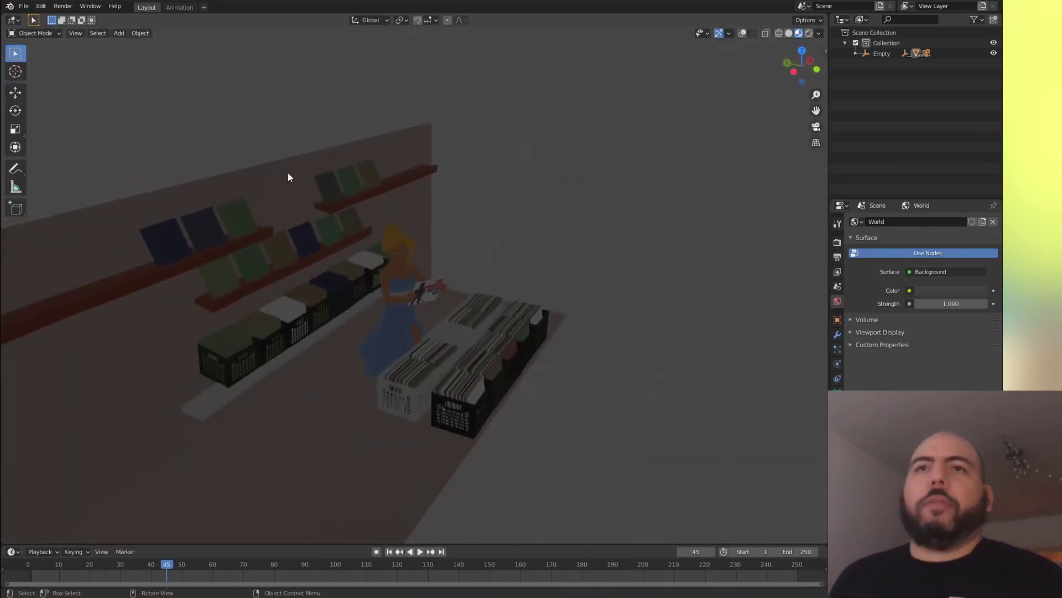
{"action": "left_click", "coordinate": [118, 33]}
{"action": "mouse_move", "coordinate": [149, 177]}
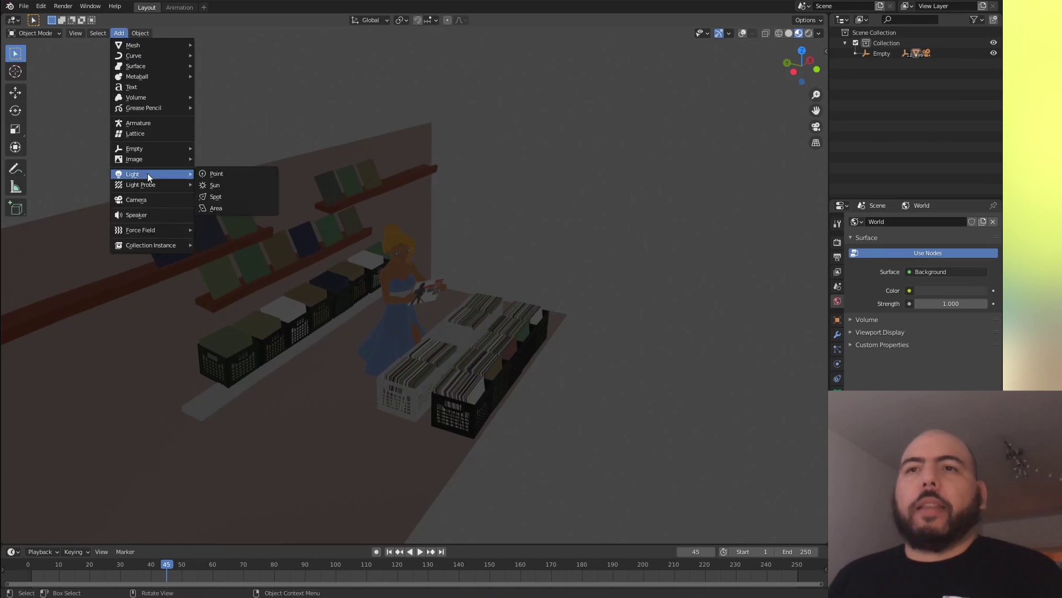
{"action": "left_click", "coordinate": [238, 207]}
{"action": "middle_click_drag", "start_coordinate": [491, 383], "coordinate": [458, 360]}
{"action": "left_click", "coordinate": [18, 96]}
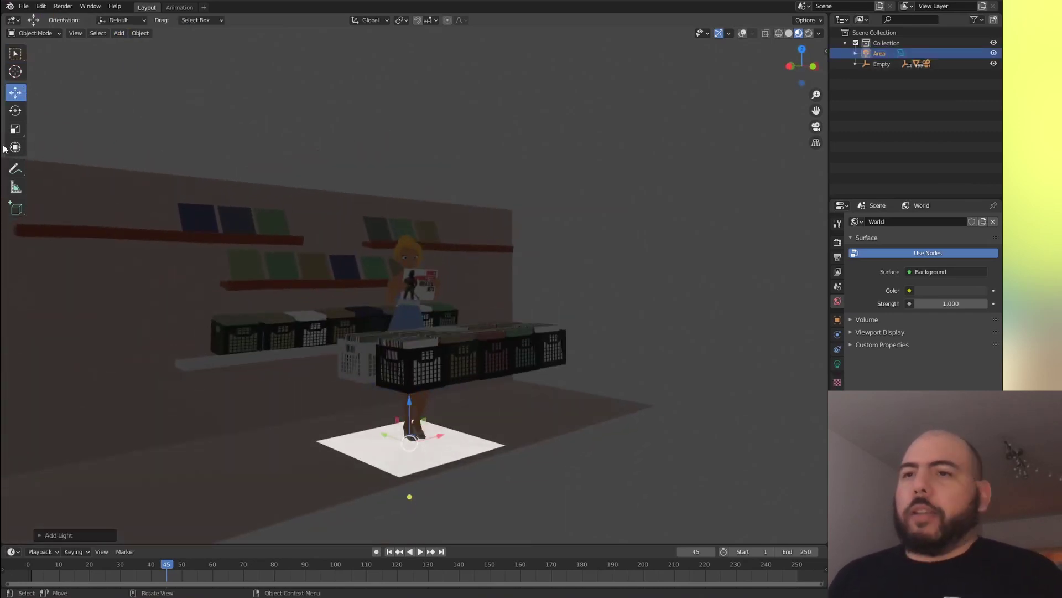
{"action": "left_click_drag", "start_coordinate": [410, 462], "coordinate": [427, 182]}
Look through the camera and set the area light's power to 34.664 W
{"action": "middle_click_drag", "start_coordinate": [437, 221], "coordinate": [422, 254]}
{"action": "key", "text": "grave"}
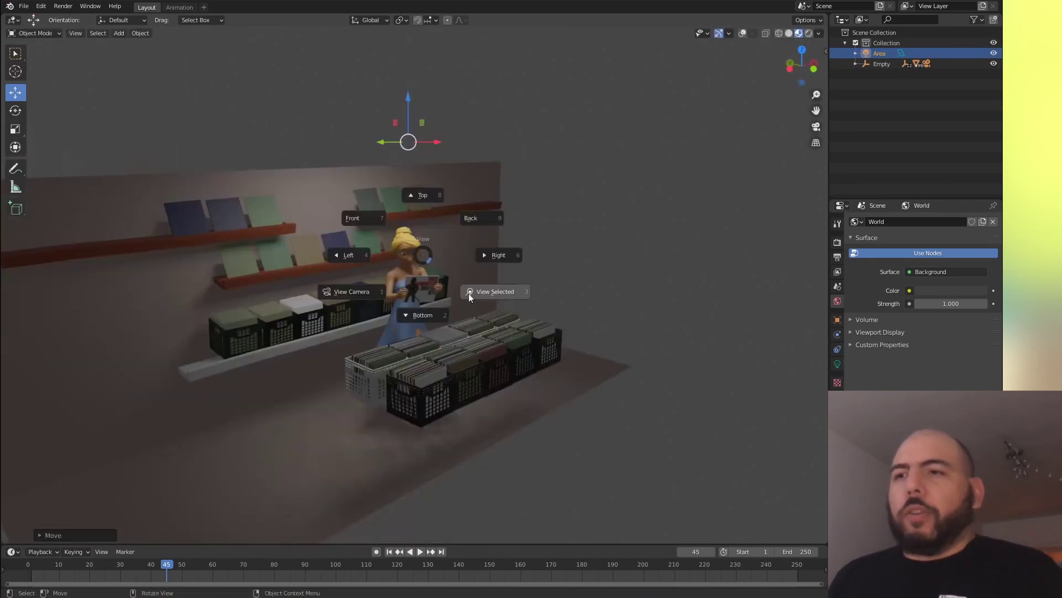
{"action": "left_click", "coordinate": [352, 293]}
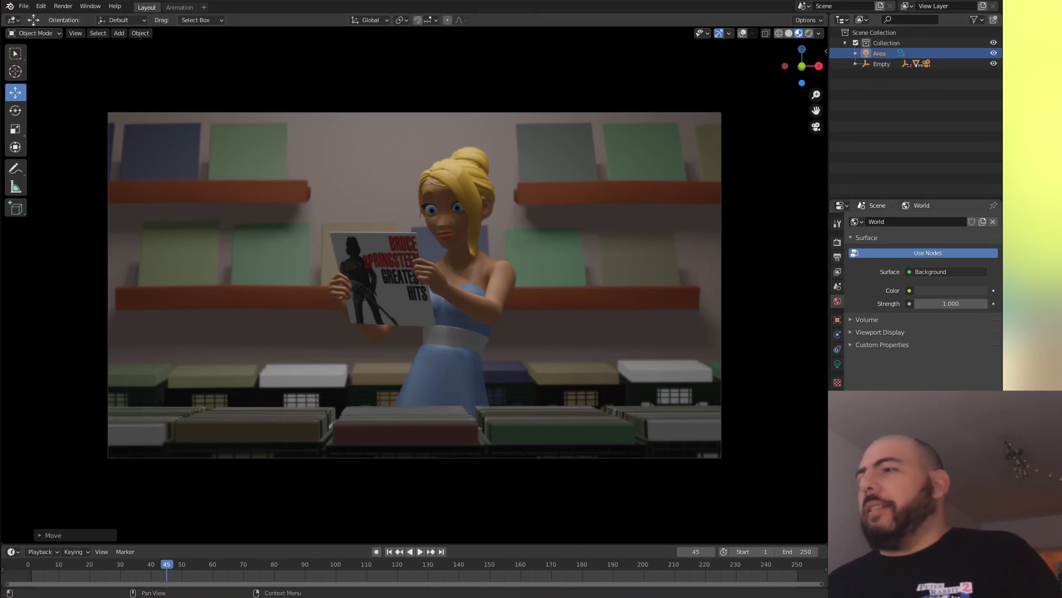
{"action": "left_click", "coordinate": [837, 364]}
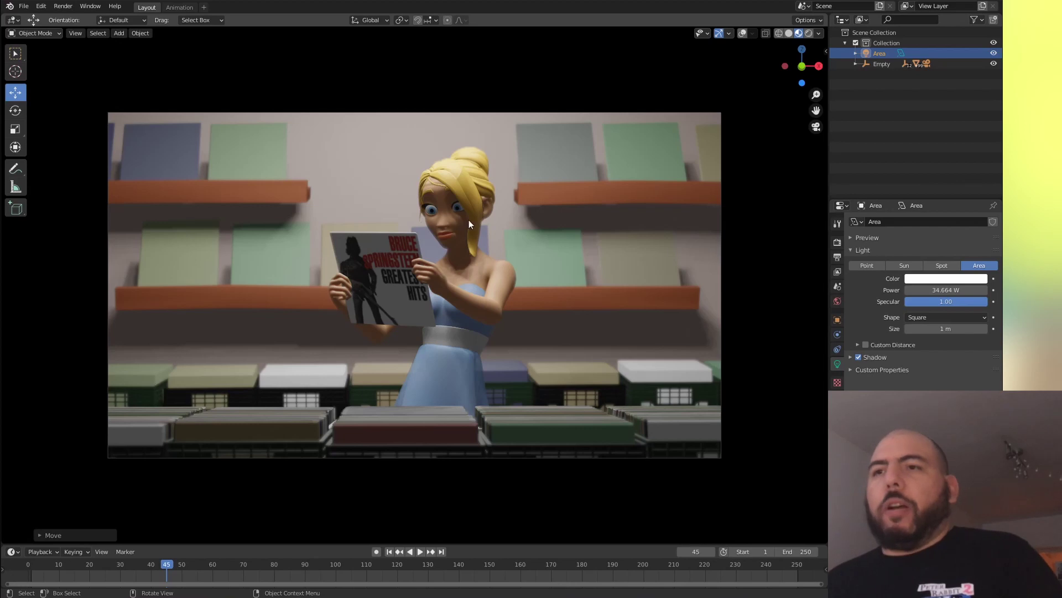
Show the viewport overlays and enlarge the square area light above the character to 1.87 m
{"action": "middle_click_drag", "start_coordinate": [469, 220], "coordinate": [526, 288]}
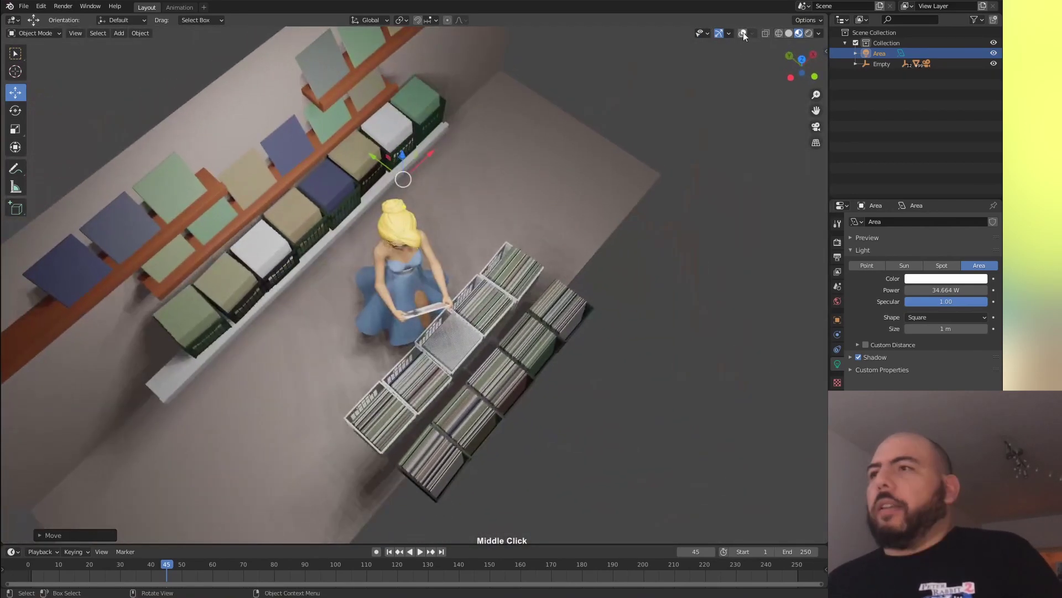
{"action": "middle_click_drag", "start_coordinate": [533, 191], "coordinate": [486, 289]}
{"action": "key", "text": "s"}
{"action": "key", "text": "Escape"}
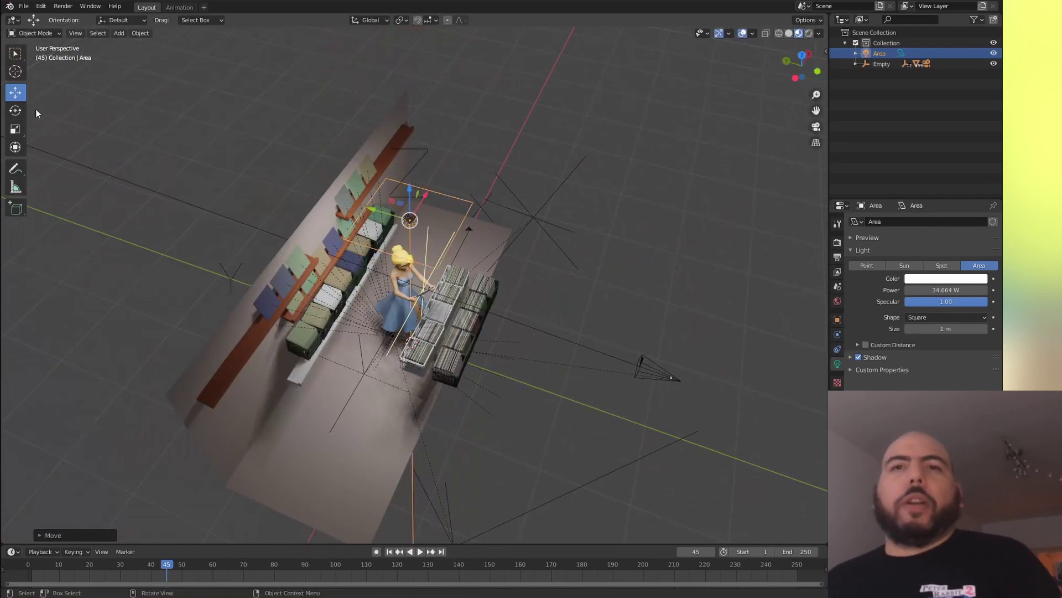
{"action": "left_click", "coordinate": [15, 129]}
{"action": "left_click_drag", "start_coordinate": [440, 190], "coordinate": [419, 206]}
{"action": "key", "text": "Escape"}
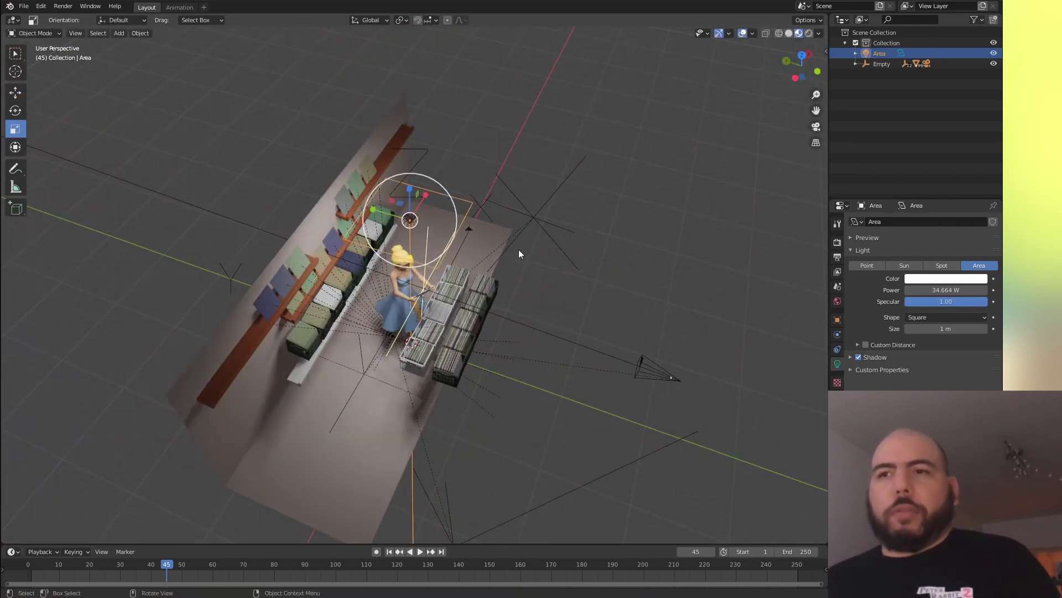
{"action": "key", "text": "s"}
{"action": "key", "text": "Escape"}
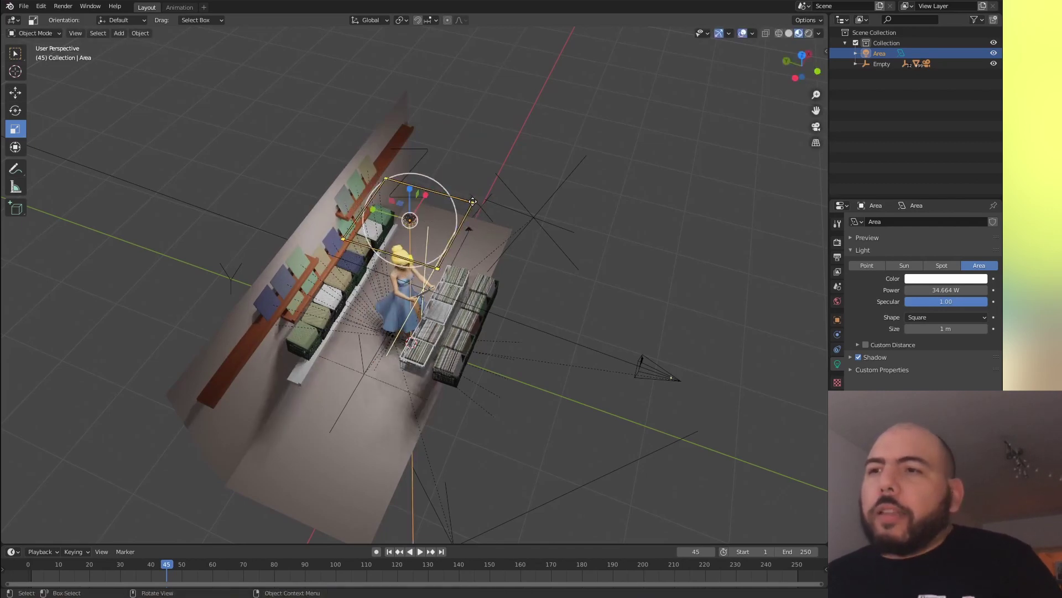
{"action": "left_click_drag", "start_coordinate": [473, 201], "coordinate": [587, 192]}
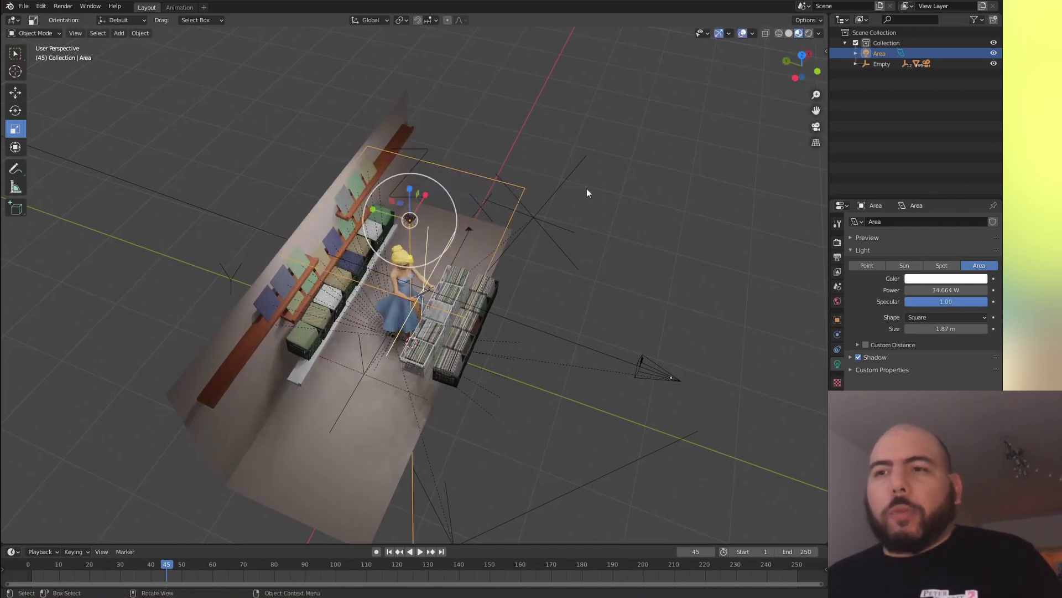
Enlarge the square area light above the character to 2.03 m
{"action": "middle_click_drag", "start_coordinate": [586, 188], "coordinate": [506, 244]}
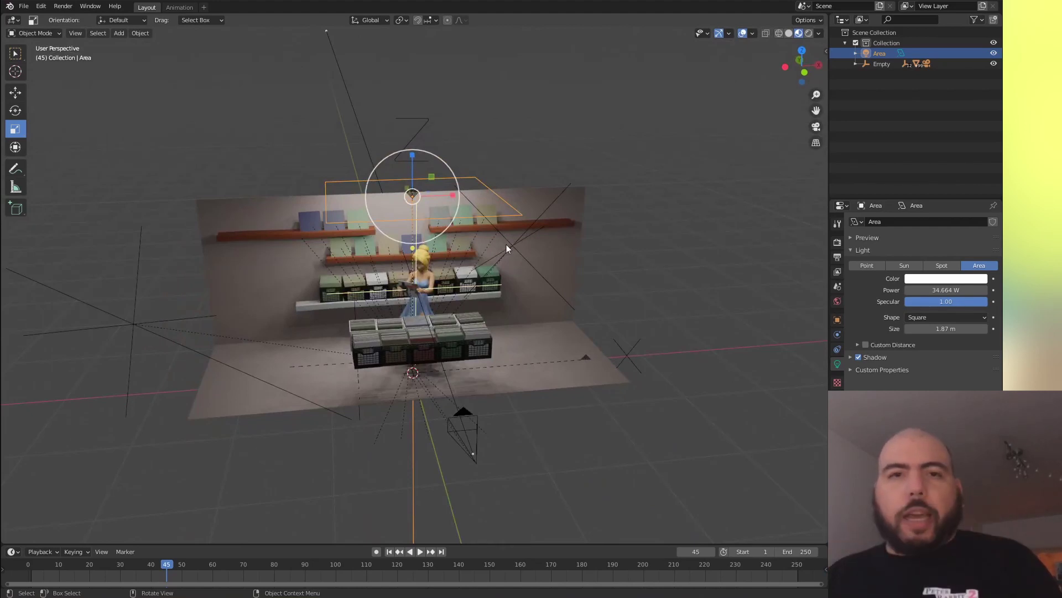
{"action": "left_click_drag", "start_coordinate": [526, 224], "coordinate": [542, 214]}
{"action": "middle_click_drag", "start_coordinate": [542, 213], "coordinate": [457, 306]}
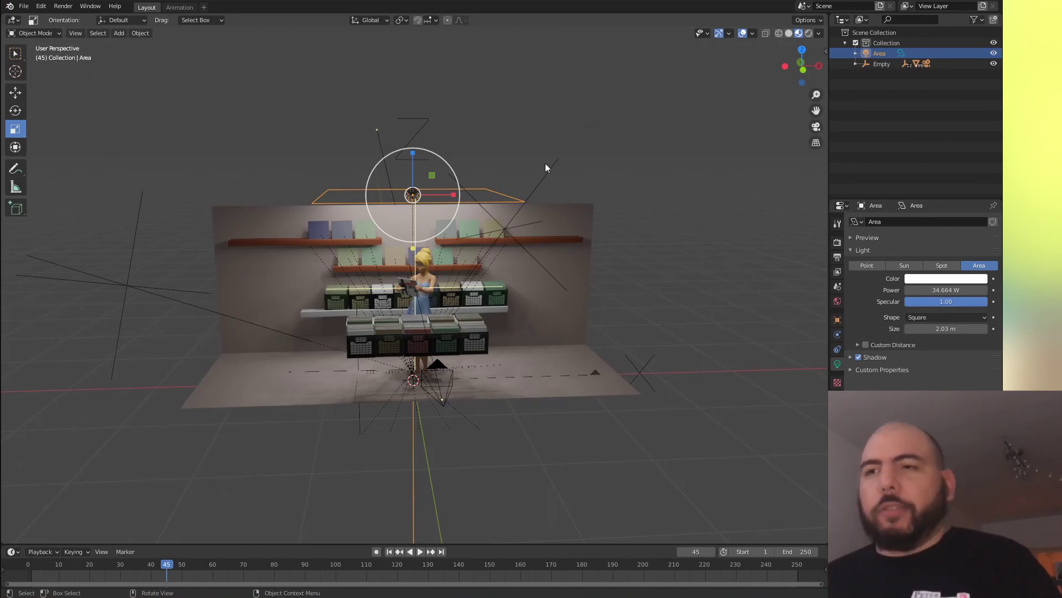
Duplicate the overhead area light and place the copy above the left end of the shelves, beside the original
{"action": "middle_click_drag", "start_coordinate": [546, 164], "coordinate": [473, 290]}
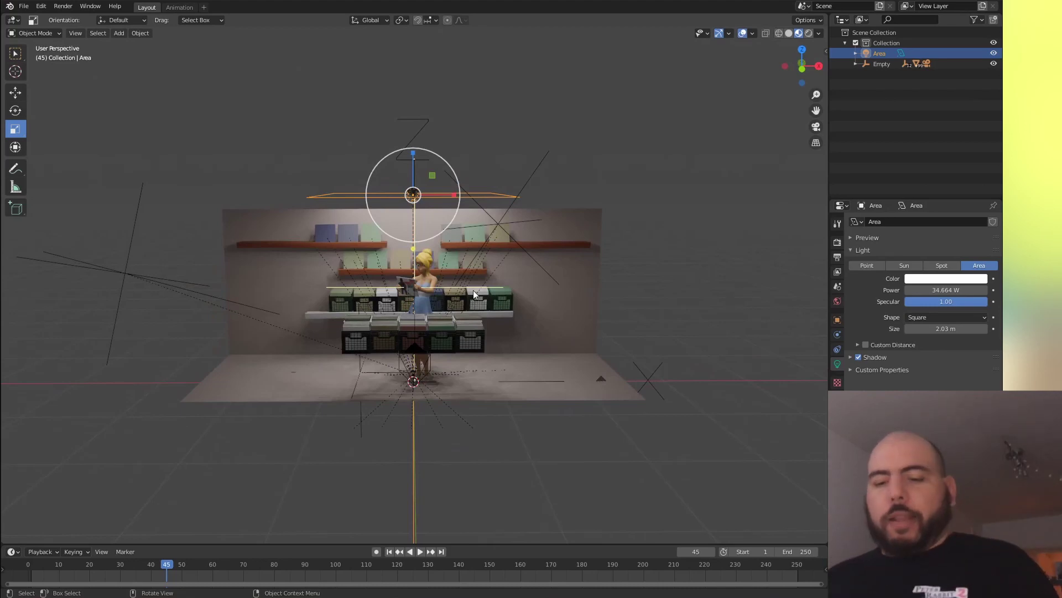
{"action": "middle_click_drag", "start_coordinate": [473, 290], "coordinate": [526, 225]}
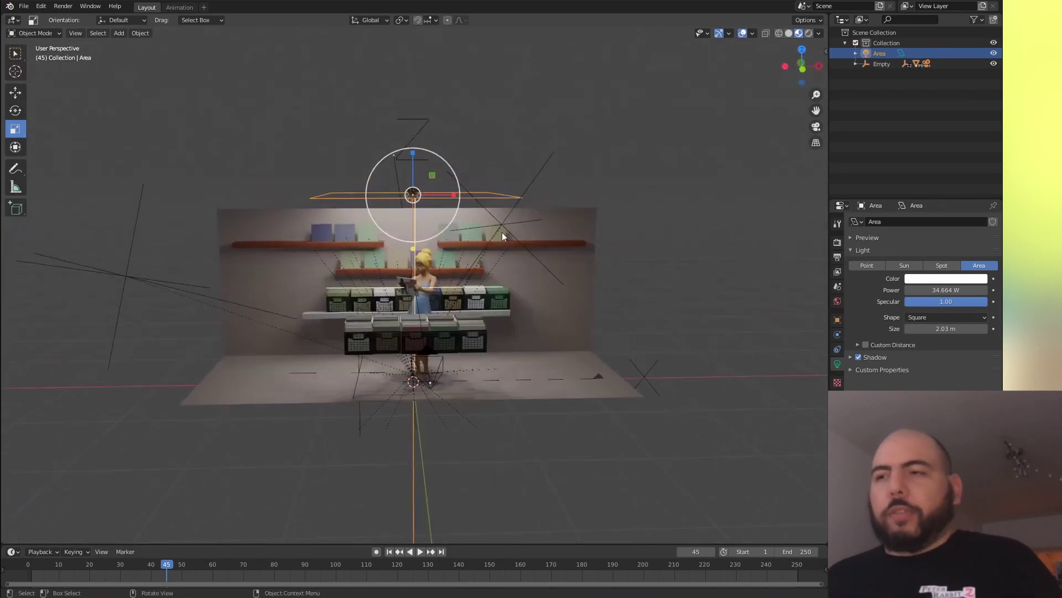
{"action": "key", "text": "shift+d"}
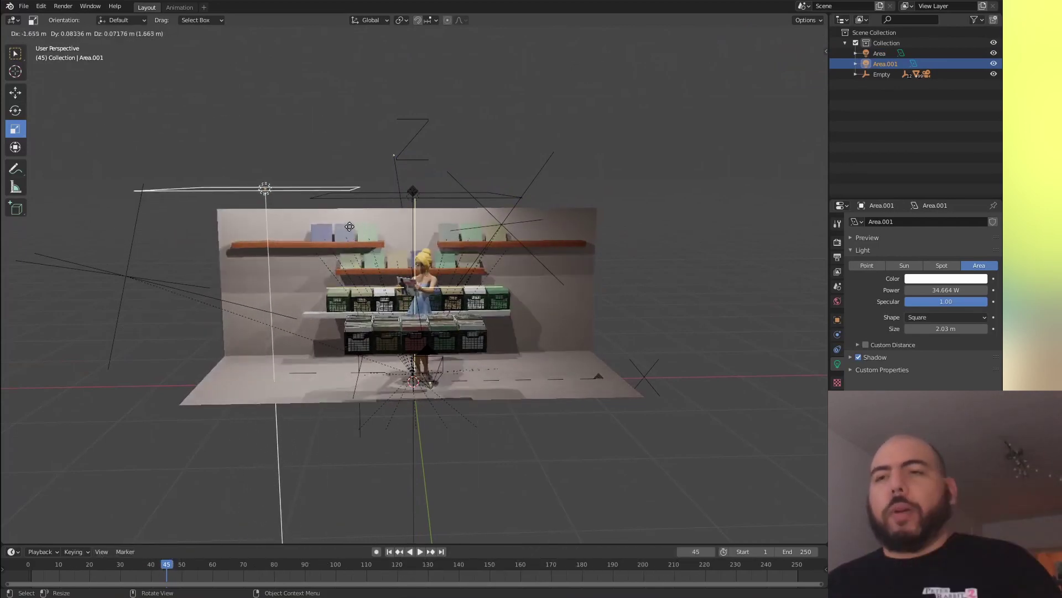
{"action": "left_click", "coordinate": [331, 230]}
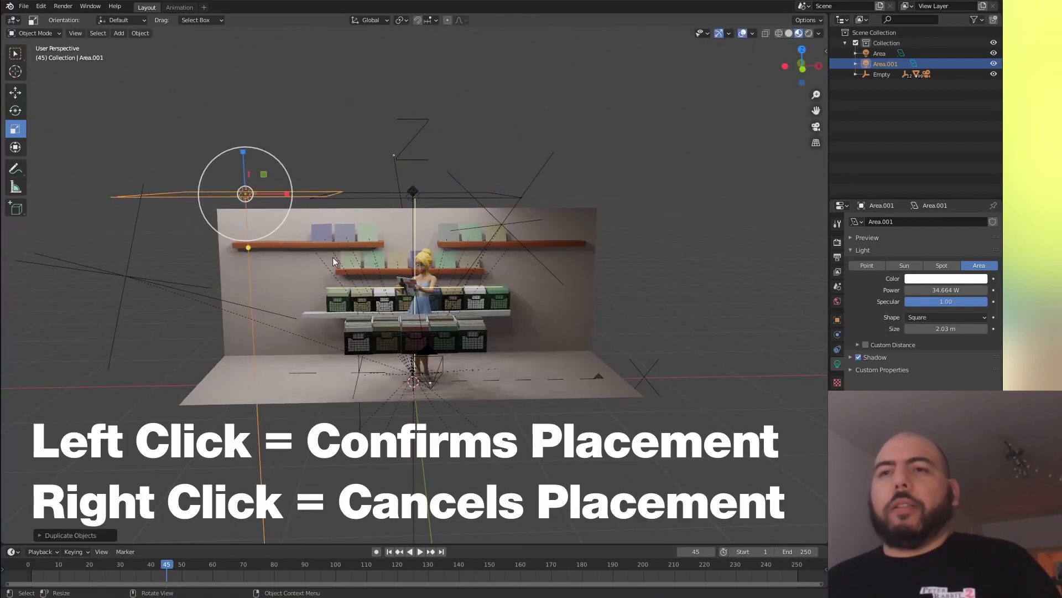
In front view, rotate the duplicated area light upright to face across the set and lower it to the character's height
{"action": "mouse_move", "coordinate": [333, 257]}
{"action": "middle_mouse_down"}
{"action": "mouse_move", "coordinate": [360, 254]}
{"action": "mouse_move", "coordinate": [341, 240]}
{"action": "middle_mouse_up"}
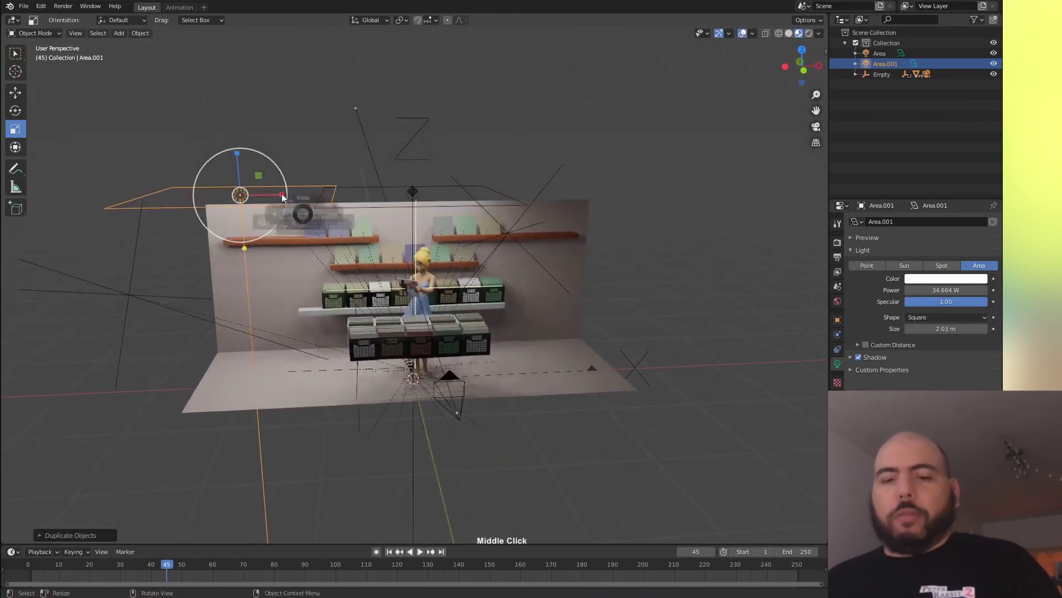
{"action": "left_click", "coordinate": [232, 163]}
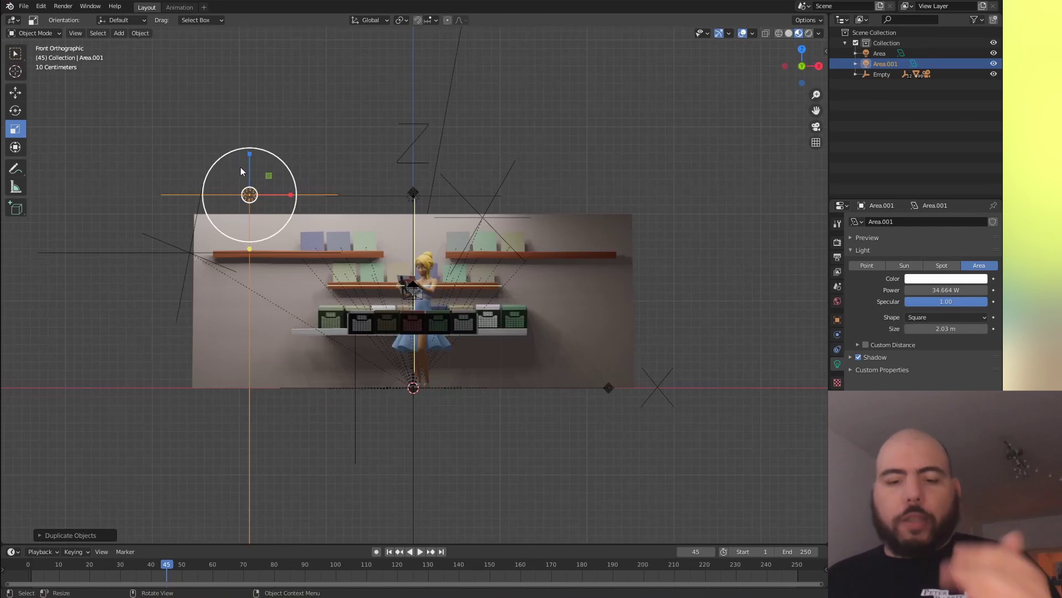
{"action": "key", "text": "r"}
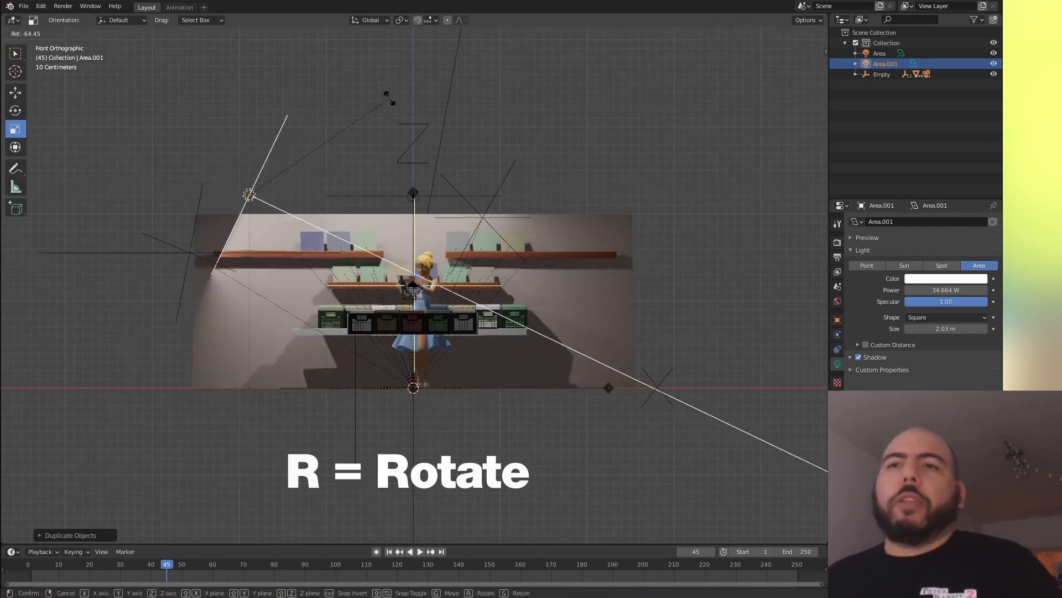
{"action": "left_click", "coordinate": [338, 94]}
{"action": "key", "text": "g"}
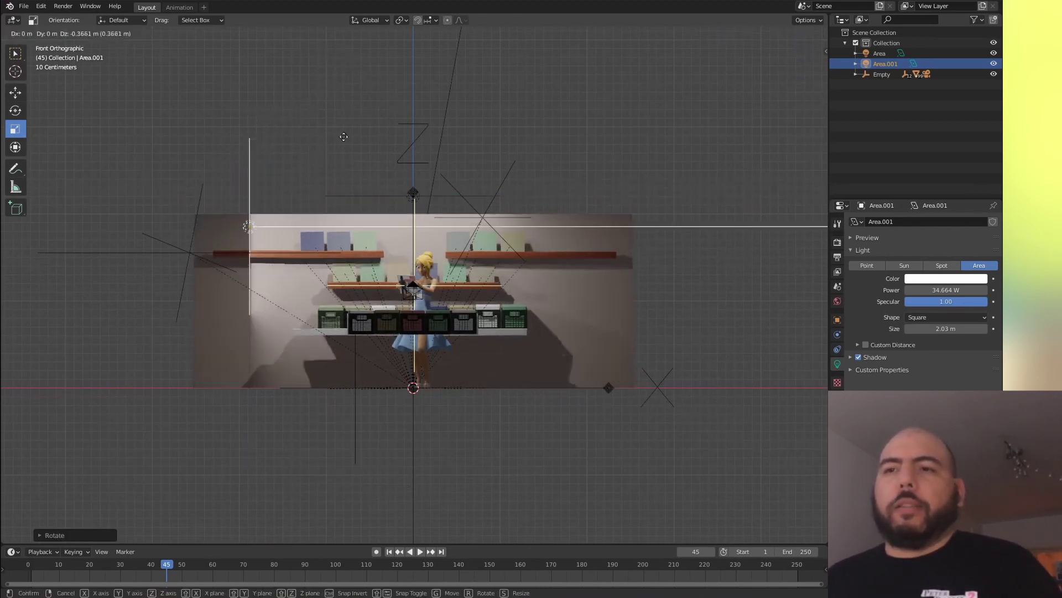
{"action": "left_click", "coordinate": [348, 205]}
{"action": "scroll", "coordinate": [503, 169], "scroll_direction": "up", "scroll_amount": 5}
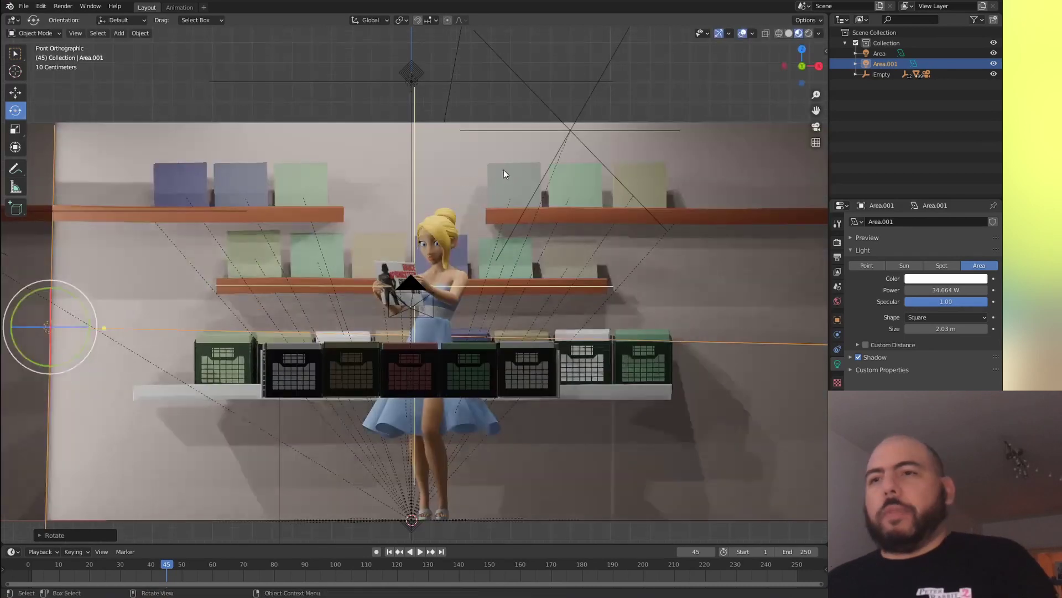
Look through the camera and enable Ambient Occlusion in the Eevee render settings, with its options expanded
{"action": "key", "text": "grave"}
{"action": "left_click", "coordinate": [415, 258]}
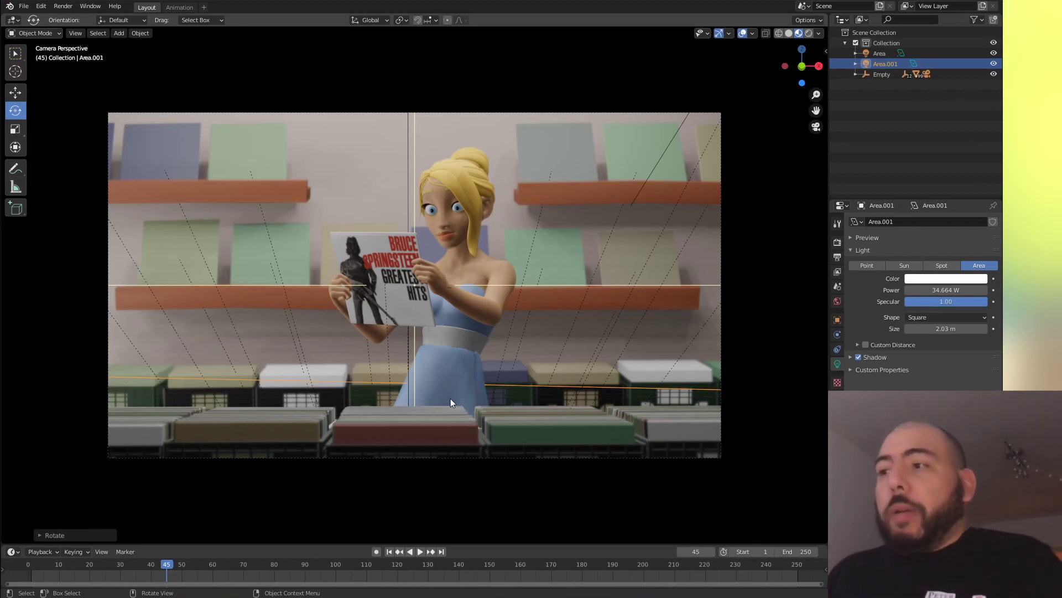
{"action": "left_click", "coordinate": [837, 243]}
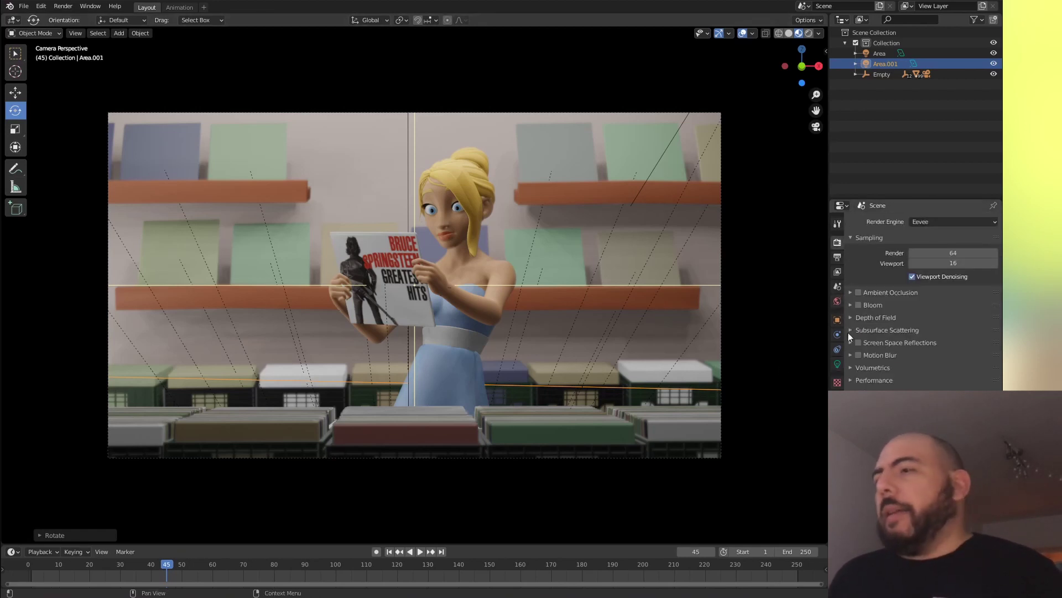
{"action": "left_click", "coordinate": [855, 294]}
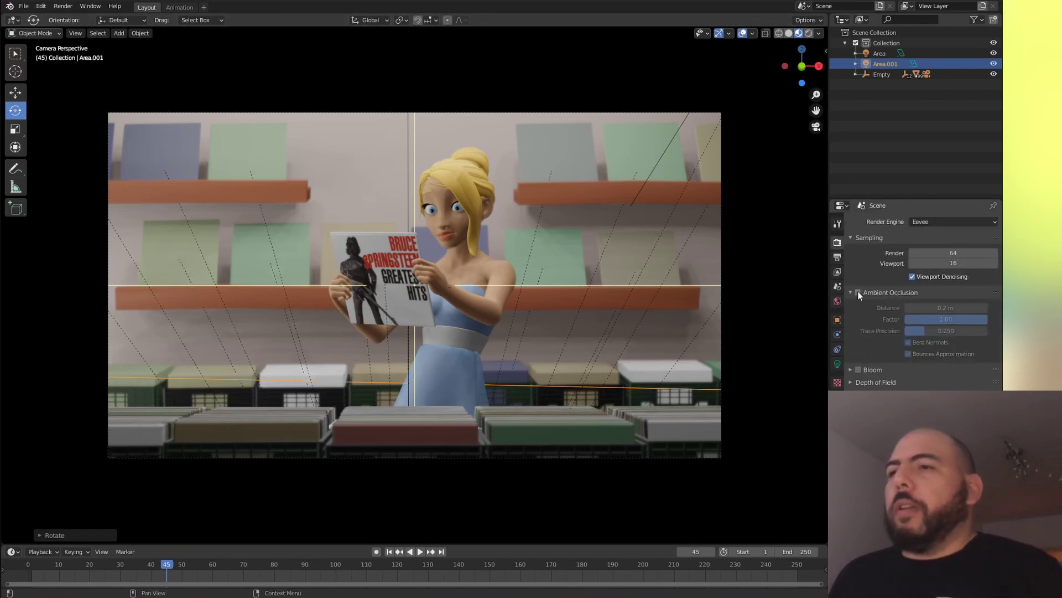
{"action": "left_click", "coordinate": [858, 292]}
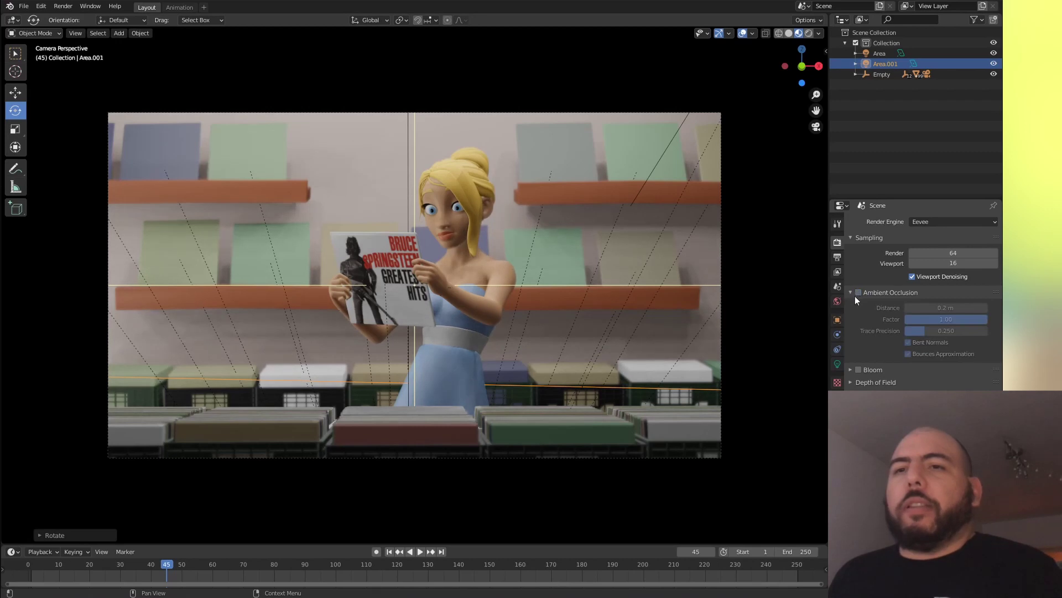
{"action": "left_click", "coordinate": [855, 295]}
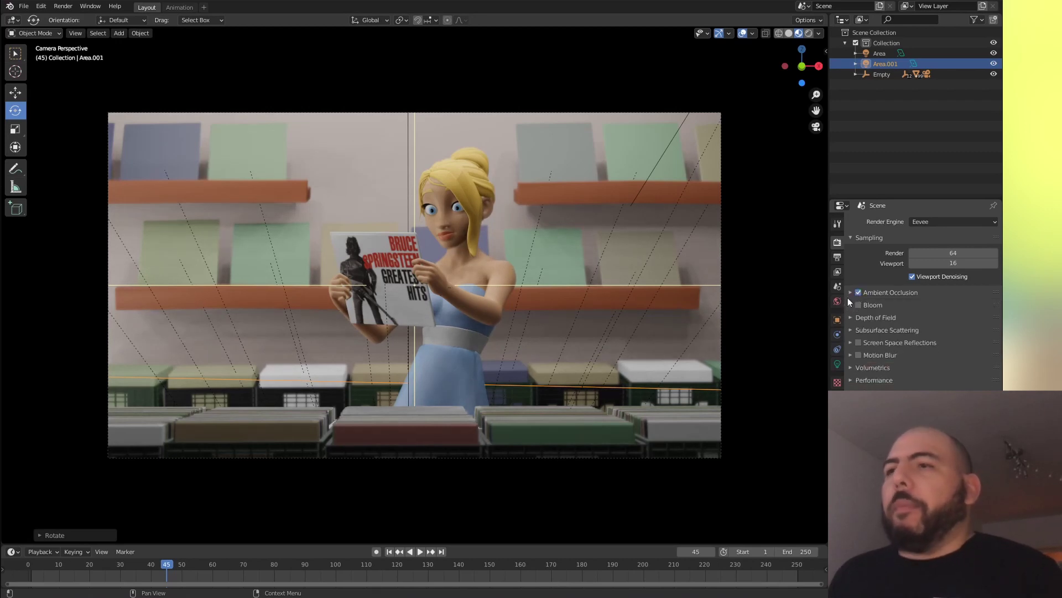
{"action": "left_click", "coordinate": [877, 294]}
Try much larger ambient occlusion distances, starting with 2 m and going up to 81.3 m
{"action": "left_click", "coordinate": [948, 308]}
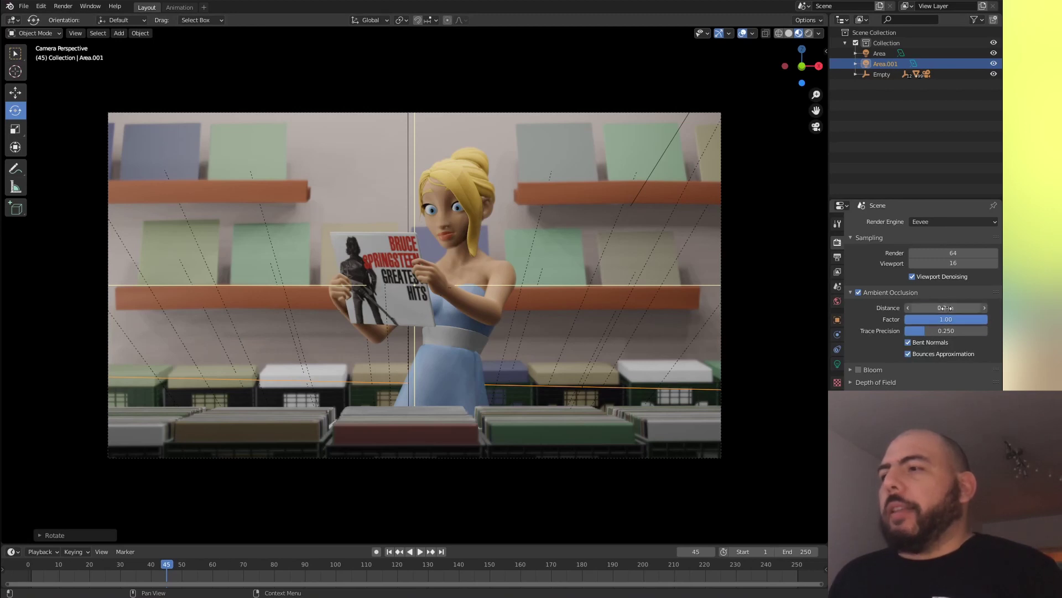
{"action": "type", "text": "2"}
{"action": "key", "text": "Return"}
{"action": "left_click_drag", "start_coordinate": [952, 306], "coordinate": [1024, 307]}
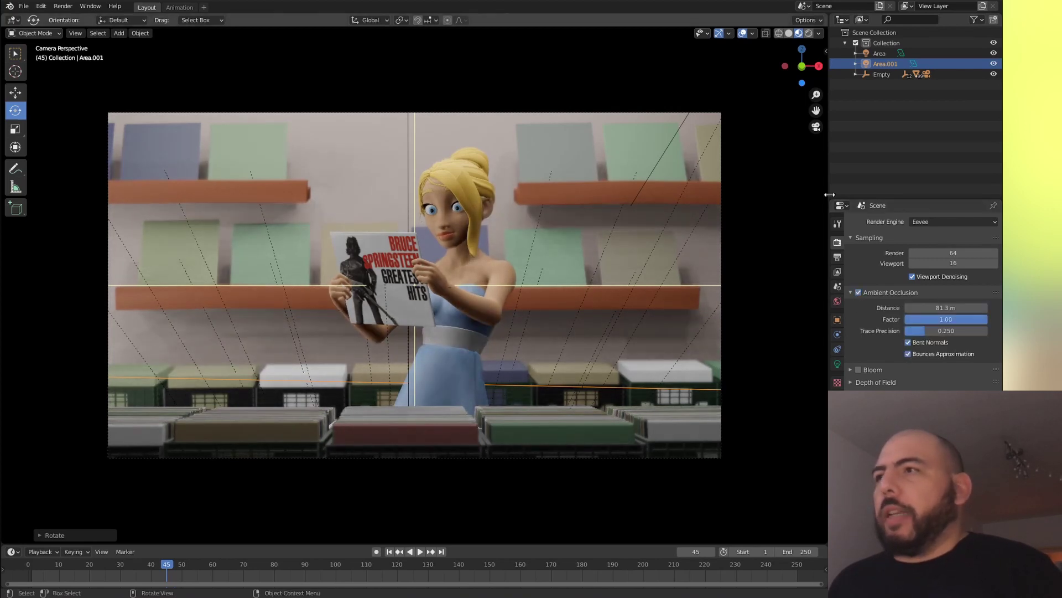
Hide both area lights and toggle ambient occlusion off and on to compare its effect on the scene
{"action": "left_click", "coordinate": [994, 63]}
{"action": "left_click", "coordinate": [994, 54]}
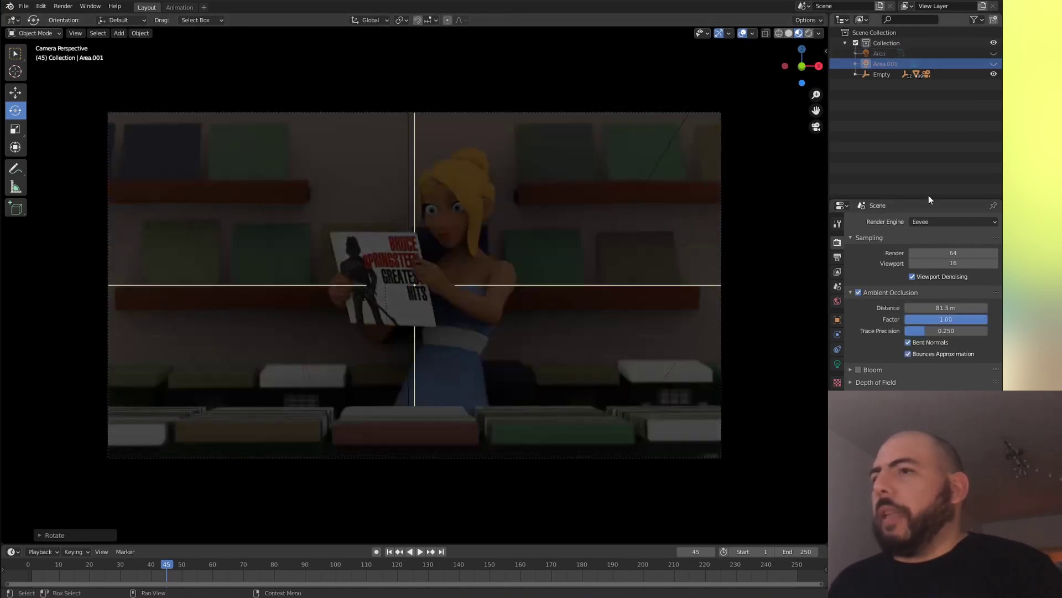
{"action": "left_click", "coordinate": [854, 290]}
{"action": "left_click", "coordinate": [870, 289]}
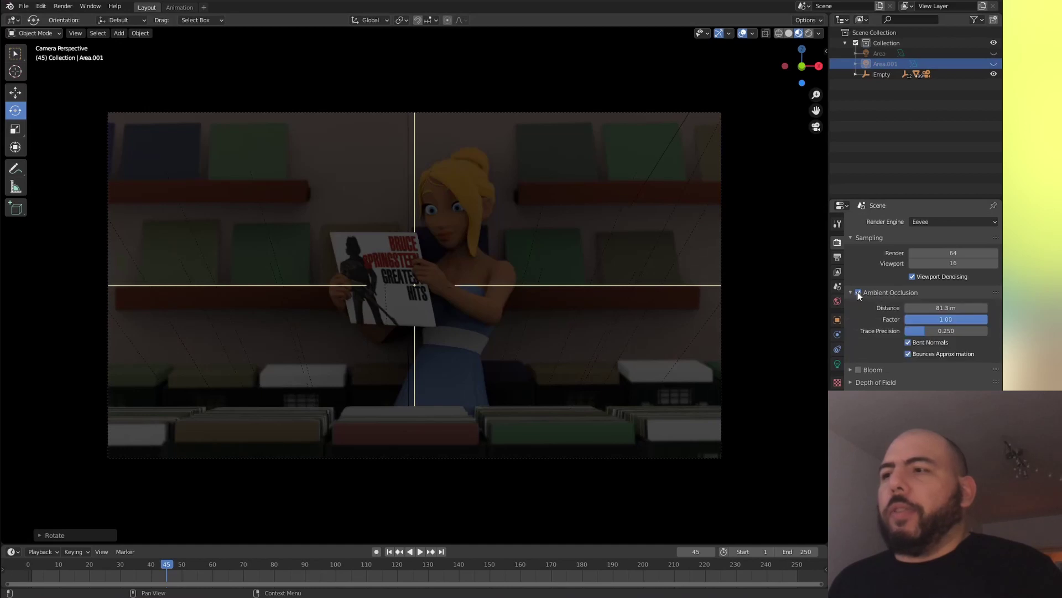
Set the ambient occlusion distance to 0.0676 m and trace precision to 1.000, and make both area lights visible again
{"action": "left_click_drag", "start_coordinate": [949, 308], "coordinate": [847, 316]}
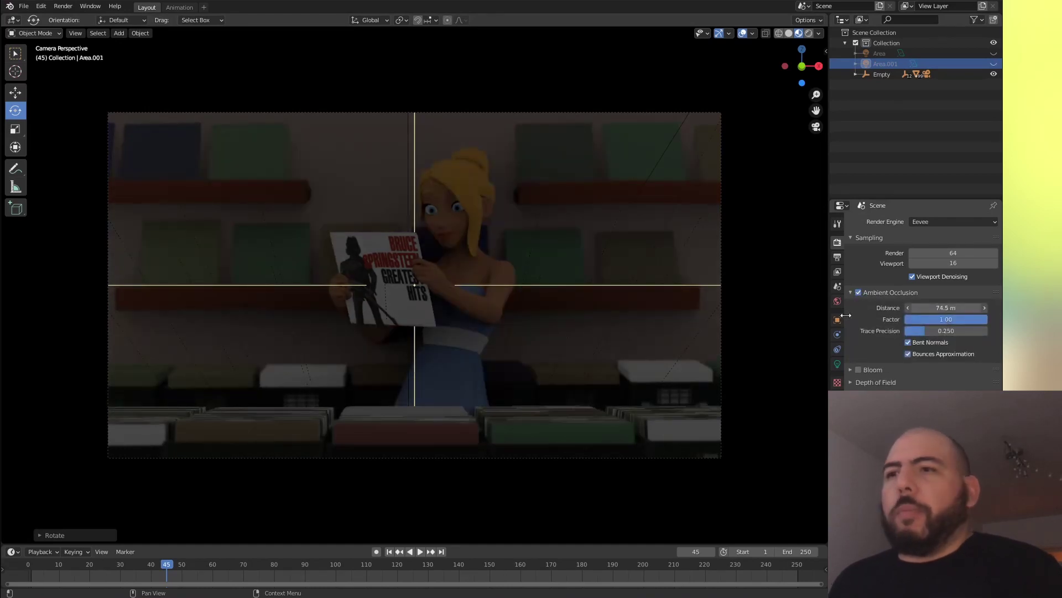
{"action": "left_click_drag", "start_coordinate": [718, 317], "coordinate": [443, 341]}
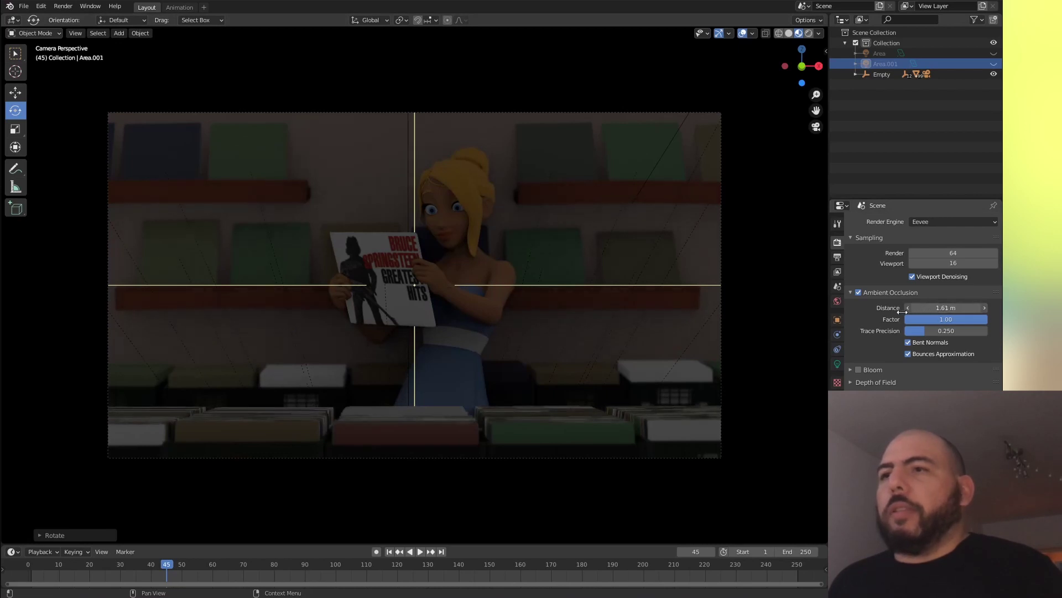
{"action": "left_click_drag", "start_coordinate": [901, 311], "coordinate": [984, 304]}
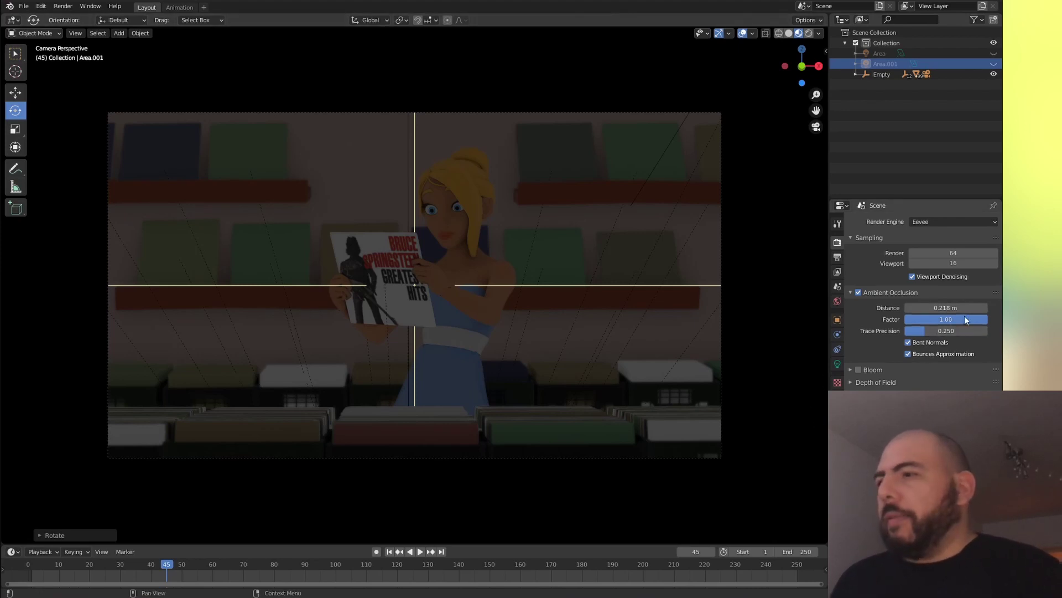
{"action": "key", "text": "ctrl+z"}
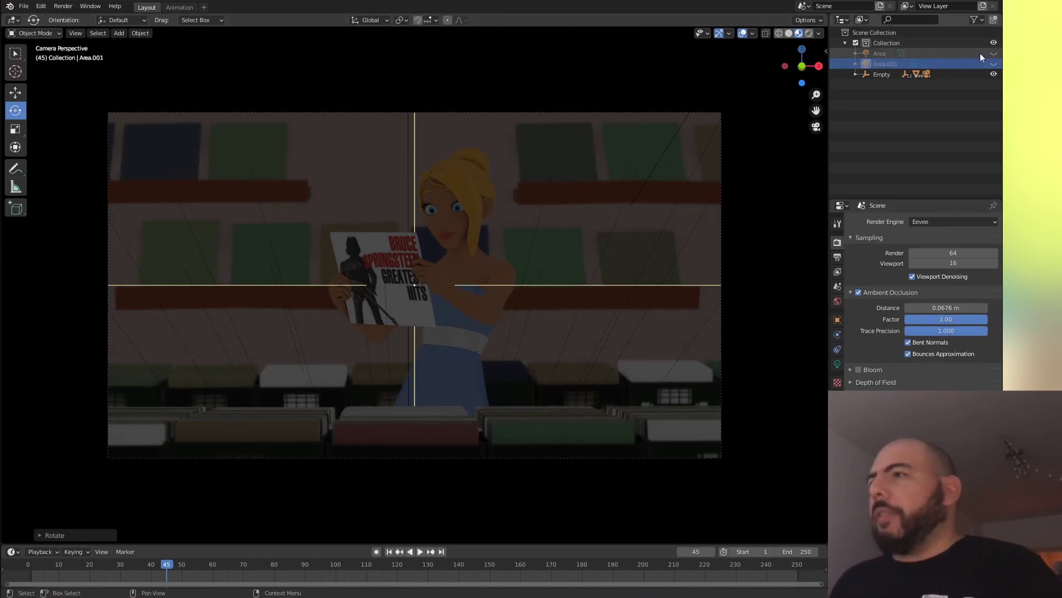
{"action": "left_click_drag", "start_coordinate": [994, 53], "coordinate": [994, 64]}
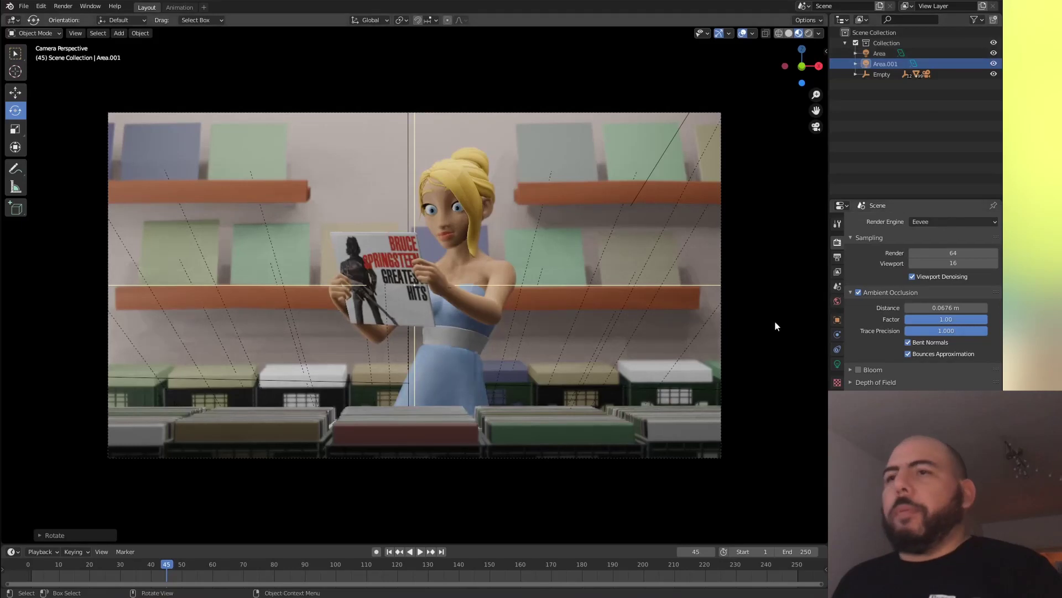
{"action": "left_click", "coordinate": [772, 367]}
{"action": "middle_click_drag", "start_coordinate": [658, 268], "coordinate": [736, 209]}
{"action": "key", "text": "grave"}
{"action": "left_click", "coordinate": [671, 280]}
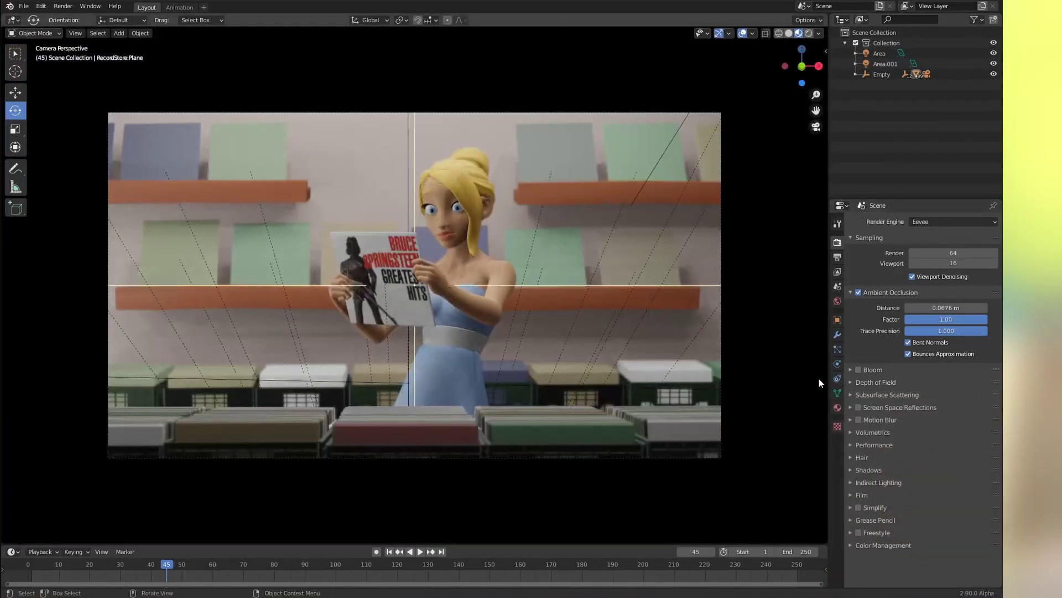
Enable Bloom with a threshold of 0.316 and collapse the Bloom, Ambient Occlusion and Sampling settings
{"action": "left_click", "coordinate": [866, 371]}
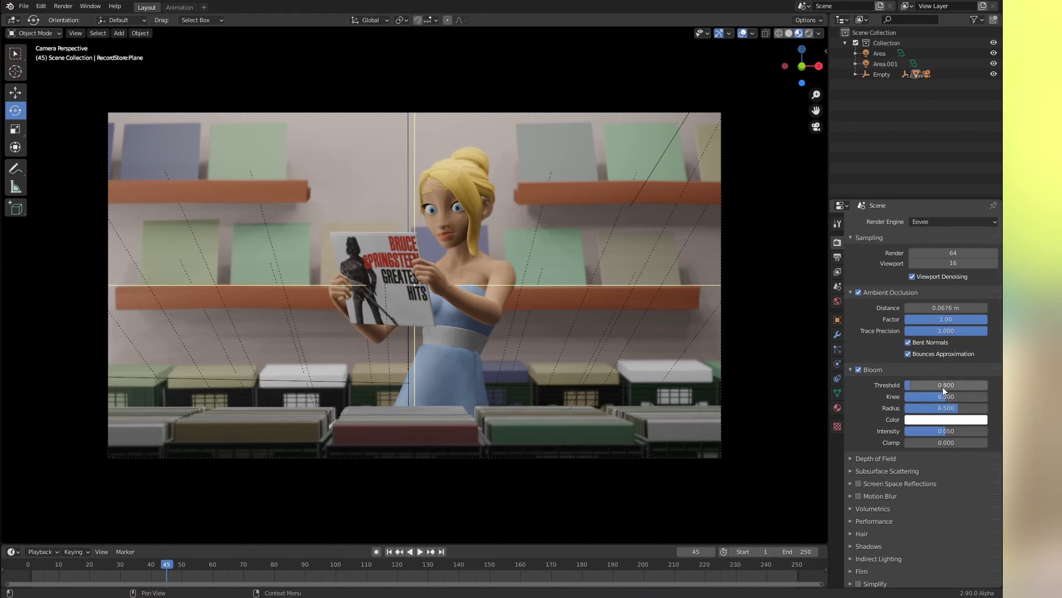
{"action": "left_click_drag", "start_coordinate": [939, 385], "coordinate": [855, 396]}
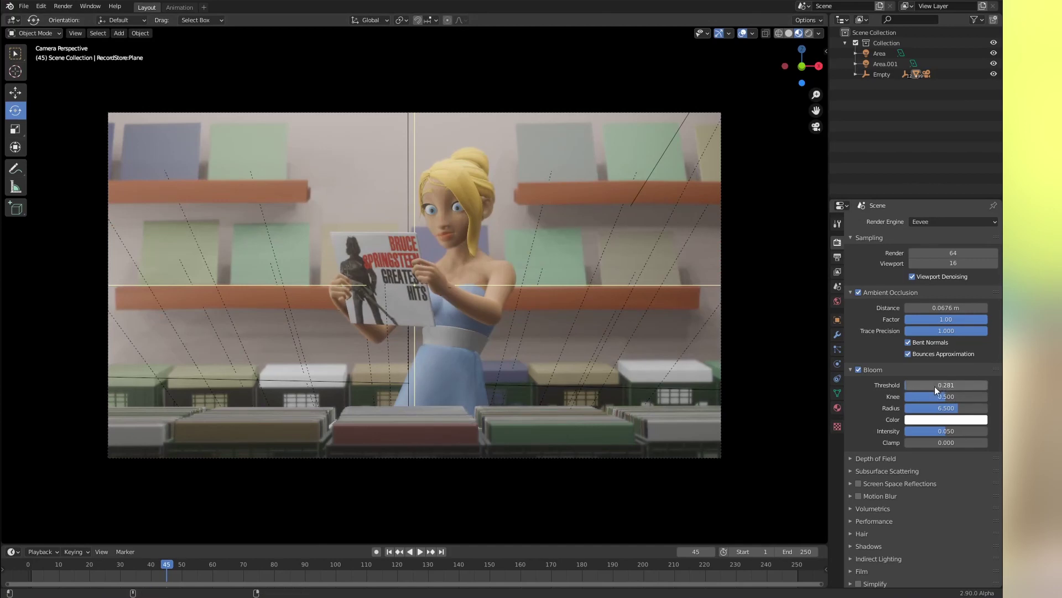
{"action": "left_click_drag", "start_coordinate": [934, 386], "coordinate": [943, 384]}
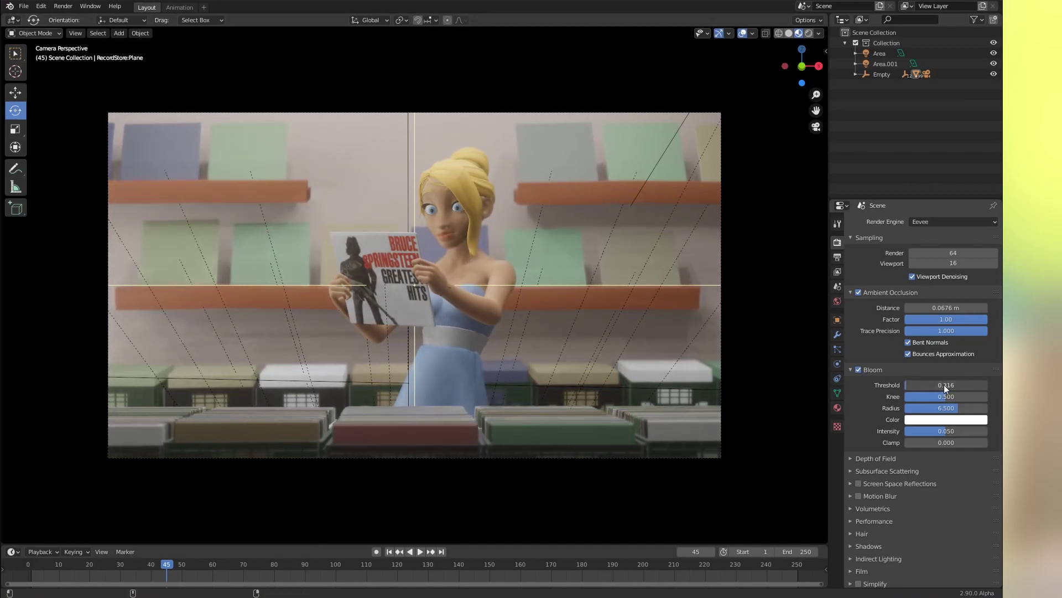
{"action": "left_click", "coordinate": [877, 370]}
{"action": "left_click", "coordinate": [872, 292]}
{"action": "left_click", "coordinate": [863, 238]}
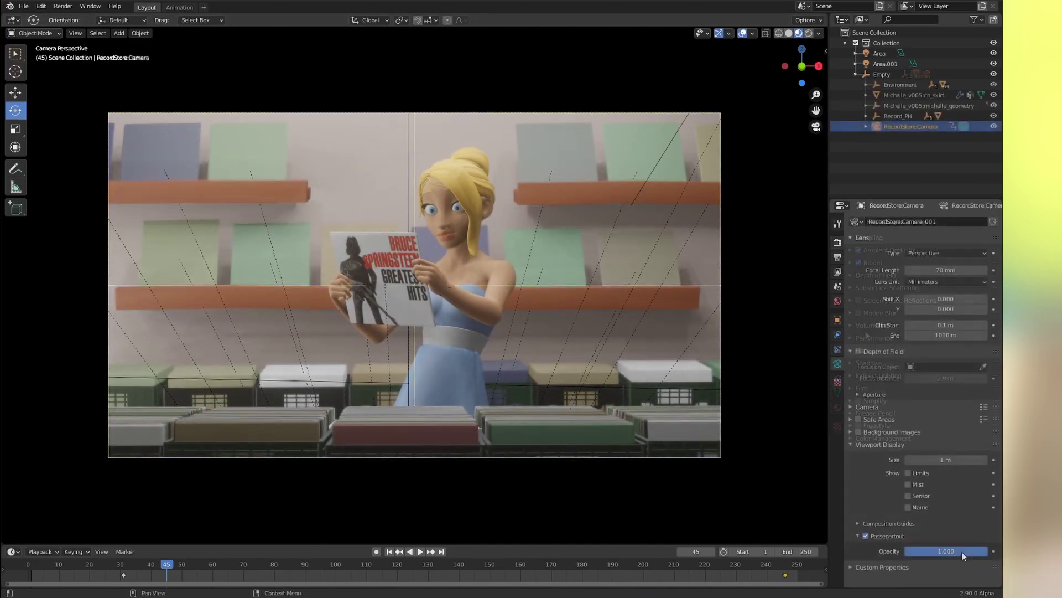
Set the record store camera's passepartout opacity to 0.602 and enable its depth of field
{"action": "left_click_drag", "start_coordinate": [961, 552], "coordinate": [929, 558]}
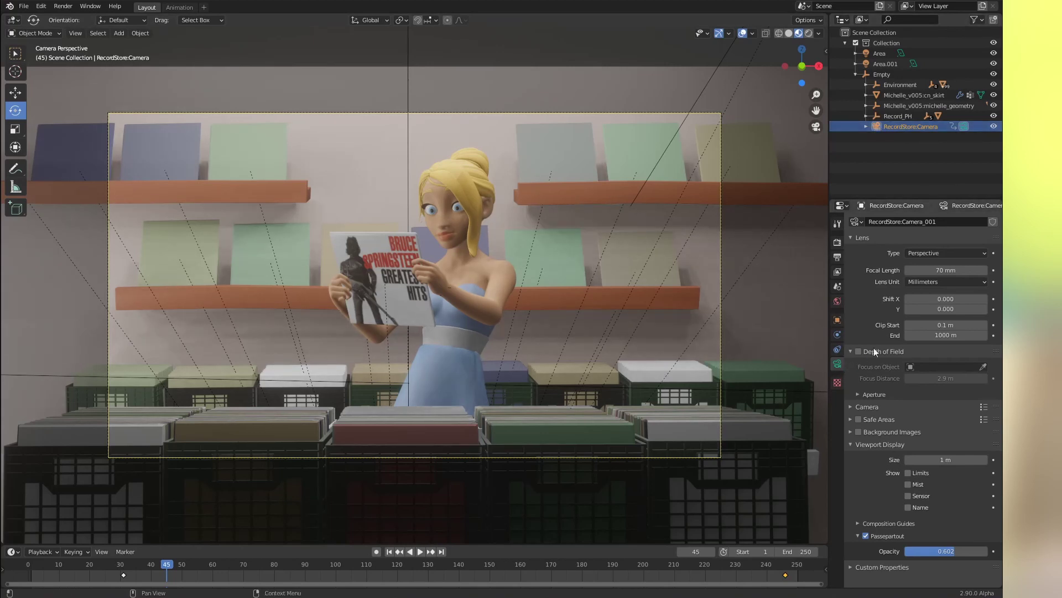
{"action": "middle_click", "coordinate": [868, 473]}
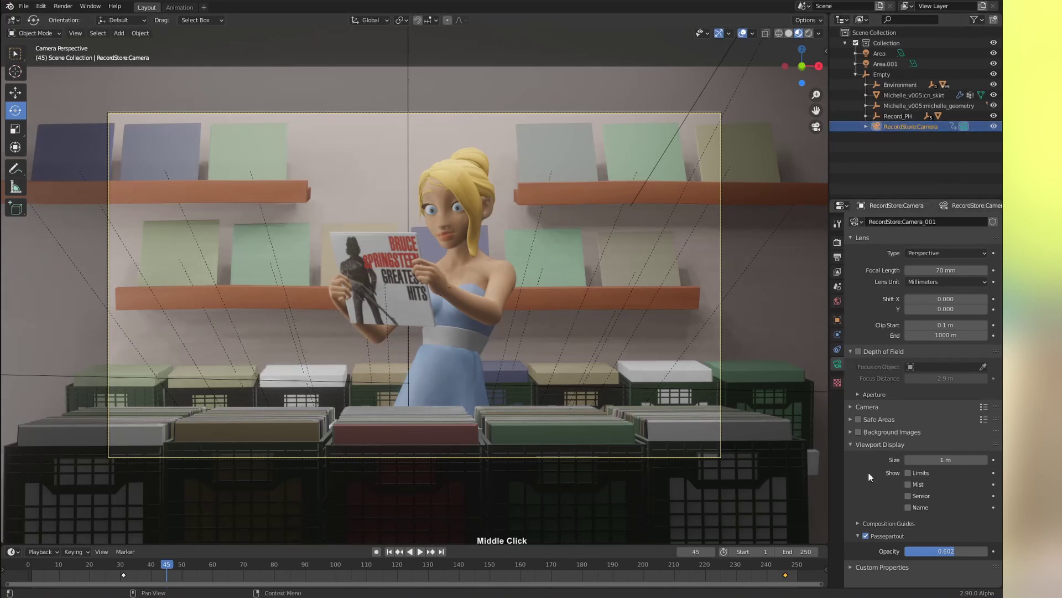
{"action": "left_click", "coordinate": [859, 352]}
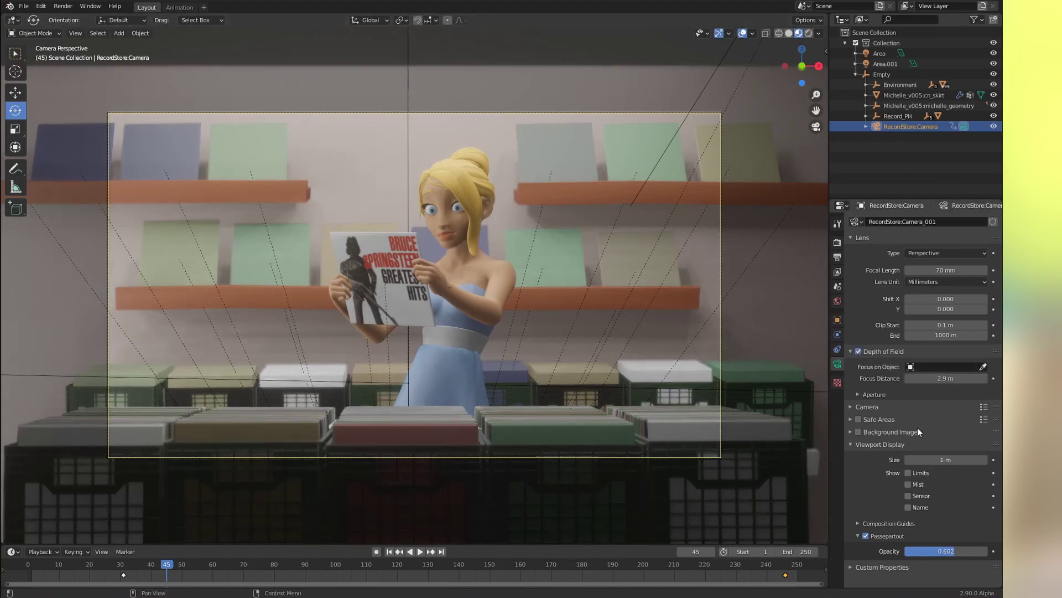
Try a camera focus distance of 10 m, and sample the focus distance from the character's face instead
{"action": "left_click", "coordinate": [901, 379]}
{"action": "type", "text": "10"}
{"action": "key", "text": "Return"}
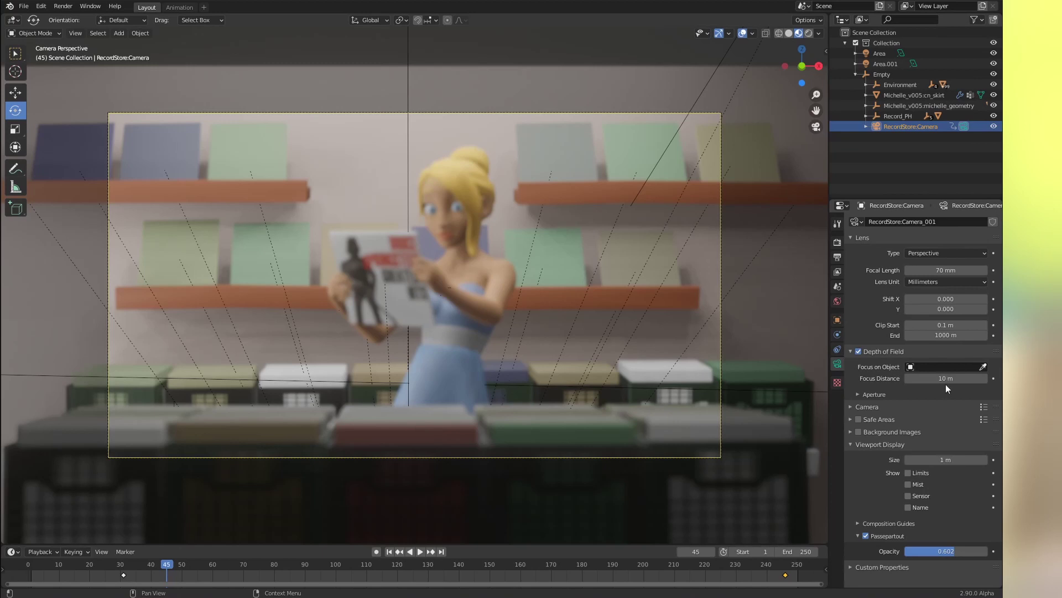
{"action": "key", "text": "e"}
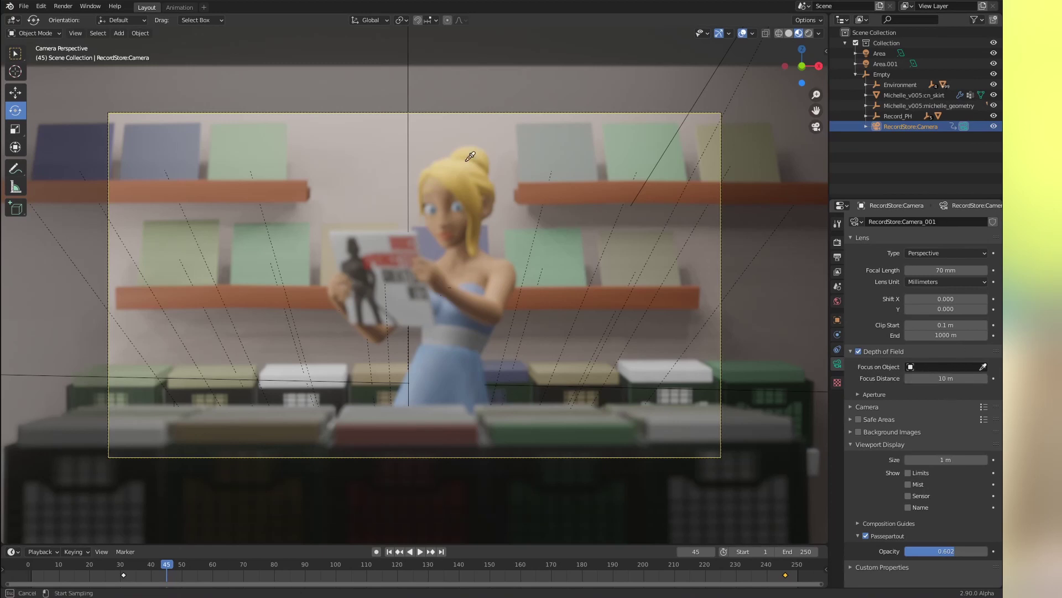
{"action": "left_click", "coordinate": [460, 200]}
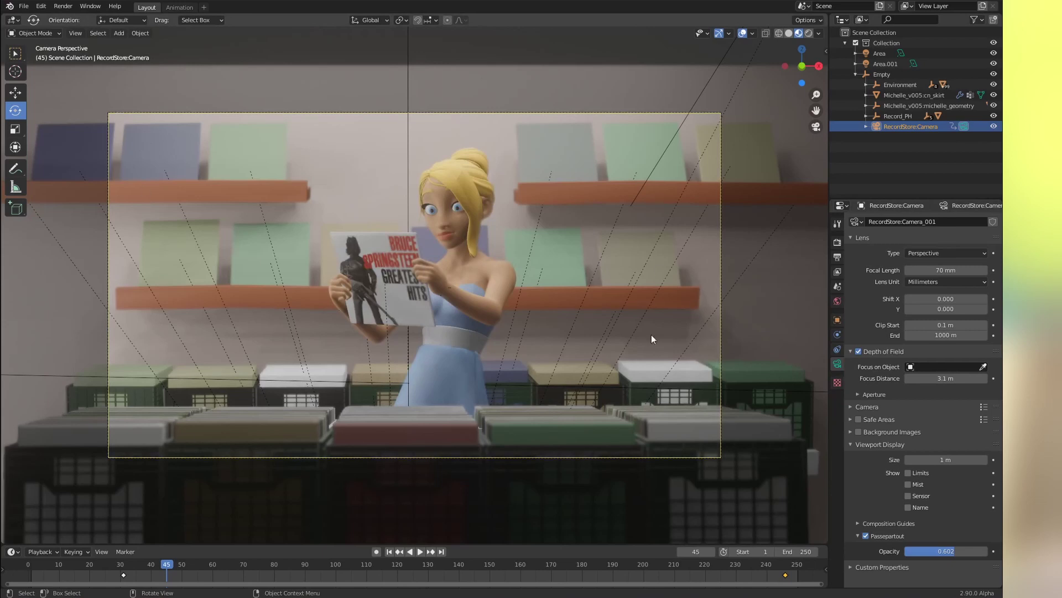
Set the camera's aperture F-Stop to 1.8
{"action": "left_click", "coordinate": [879, 396]}
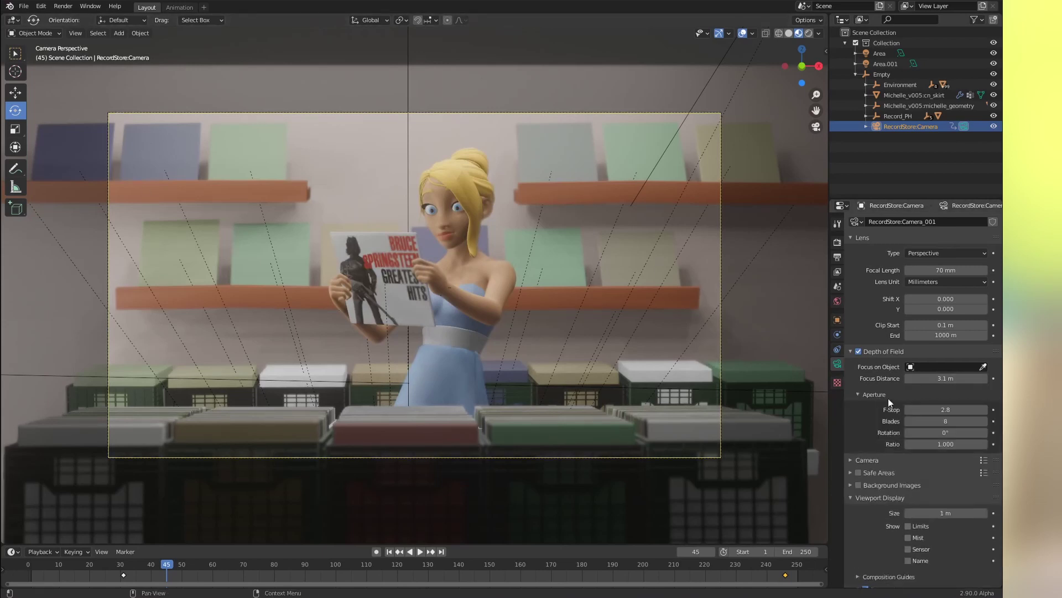
{"action": "right_click", "coordinate": [941, 410]}
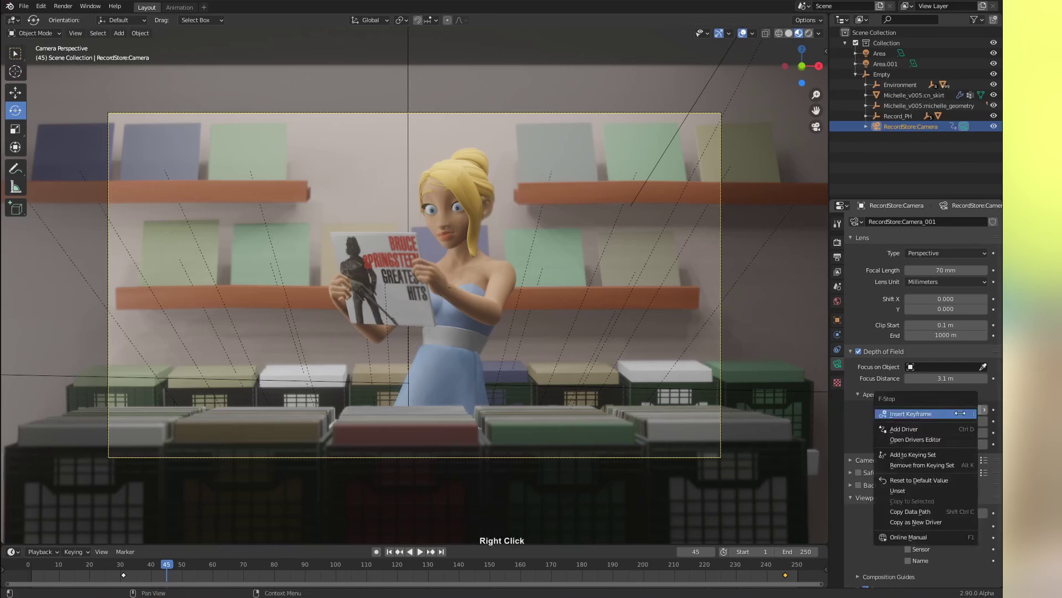
{"action": "left_click", "coordinate": [903, 480]}
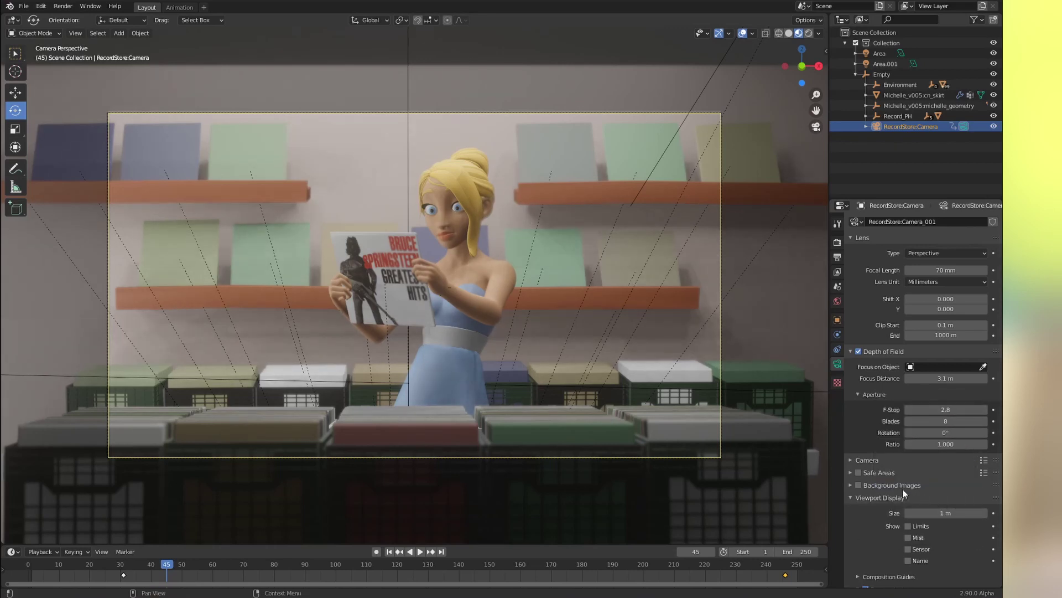
{"action": "left_click", "coordinate": [930, 409]}
{"action": "type", "text": "1"}
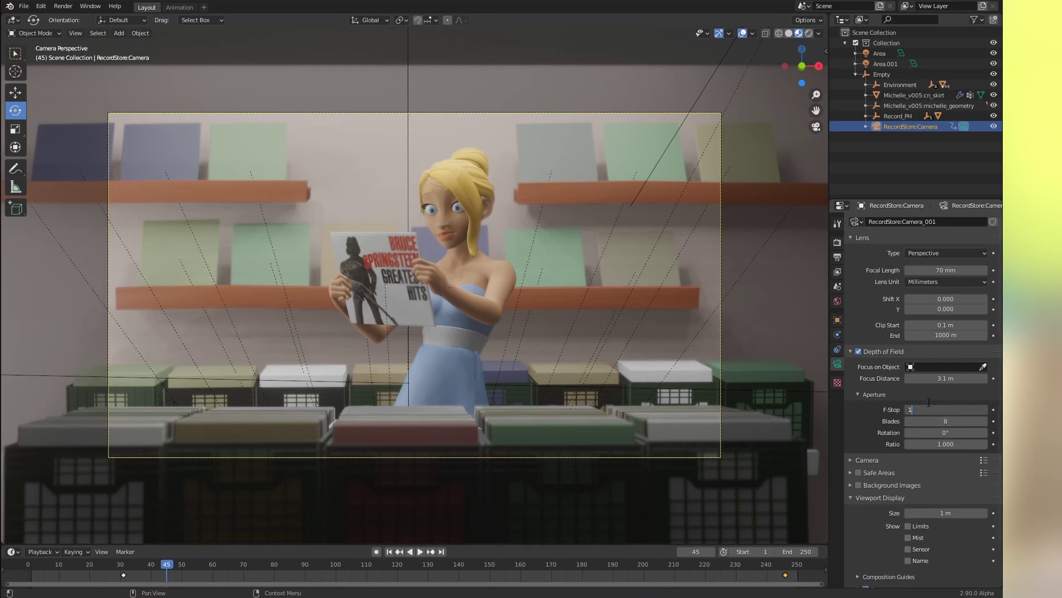
{"action": "key", "text": "Return"}
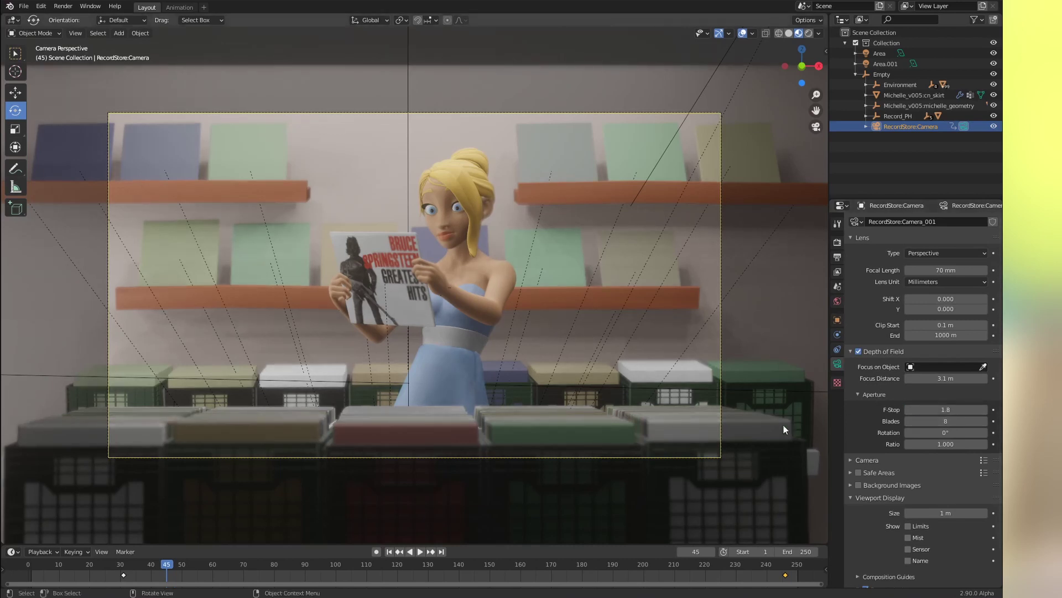
Hide the viewport overlays, collapse the aperture settings, and raise the camera's passepartout opacity until the area outside the frame is nearly black
{"action": "key", "text": "shift+alt+z"}
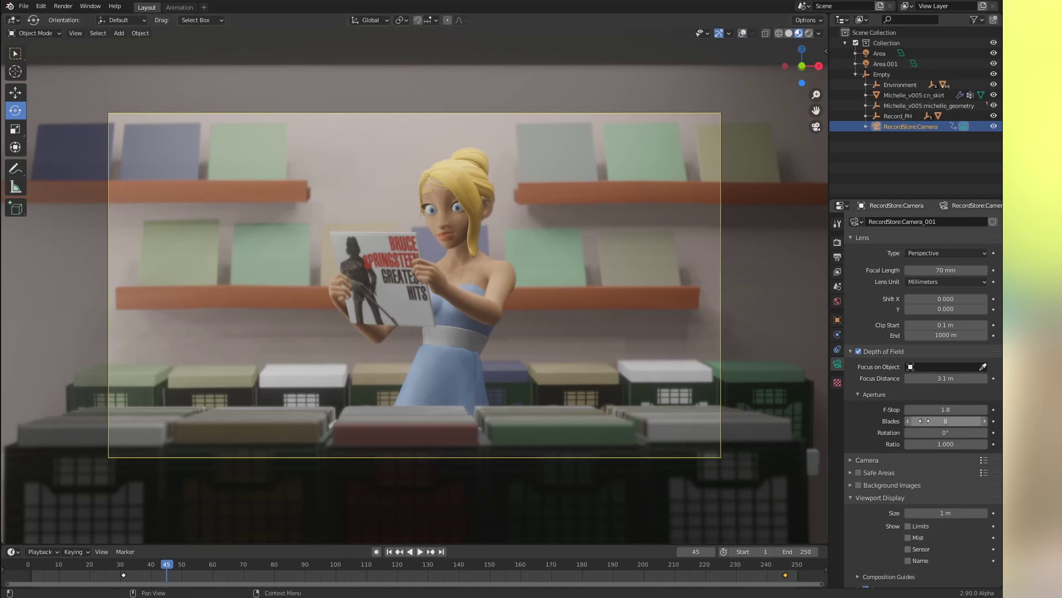
{"action": "left_click", "coordinate": [874, 394]}
{"action": "left_click_drag", "start_coordinate": [955, 549], "coordinate": [991, 556]}
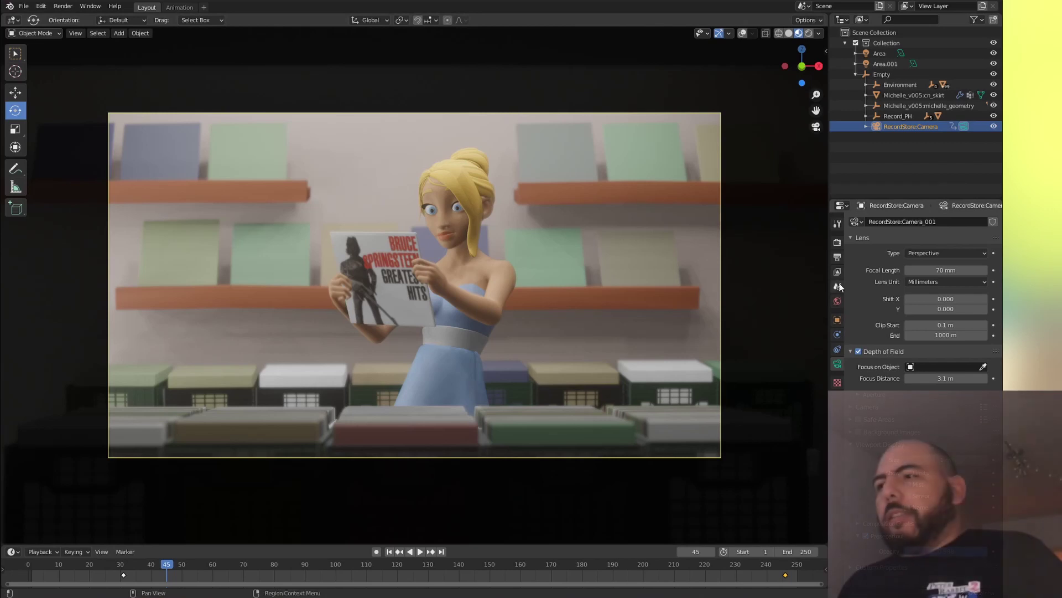
Review the Eevee render and viewport sample counts in the render sampling settings
{"action": "left_click", "coordinate": [837, 242]}
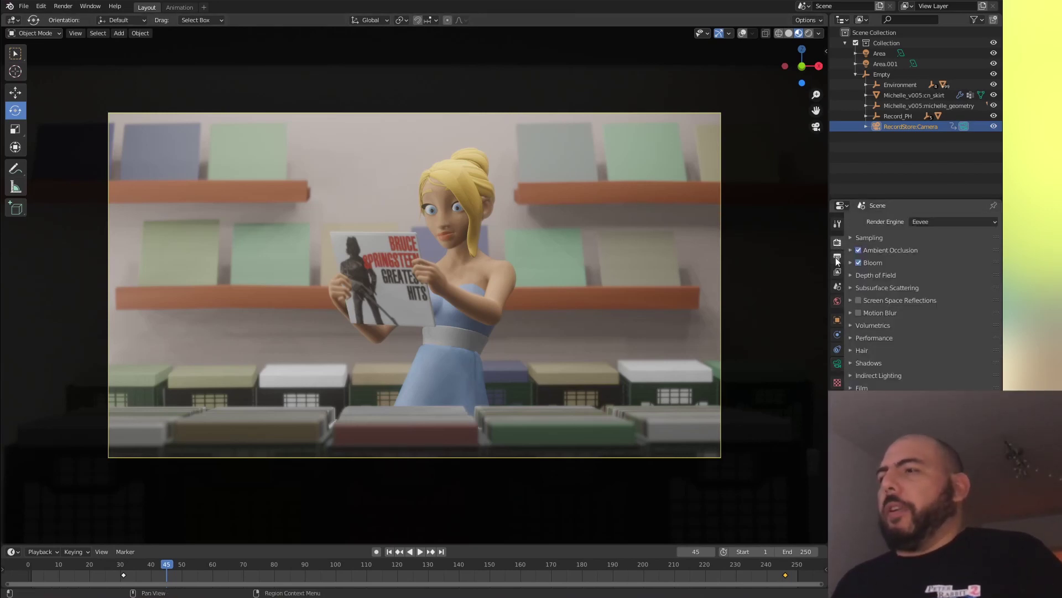
{"action": "left_click", "coordinate": [885, 236]}
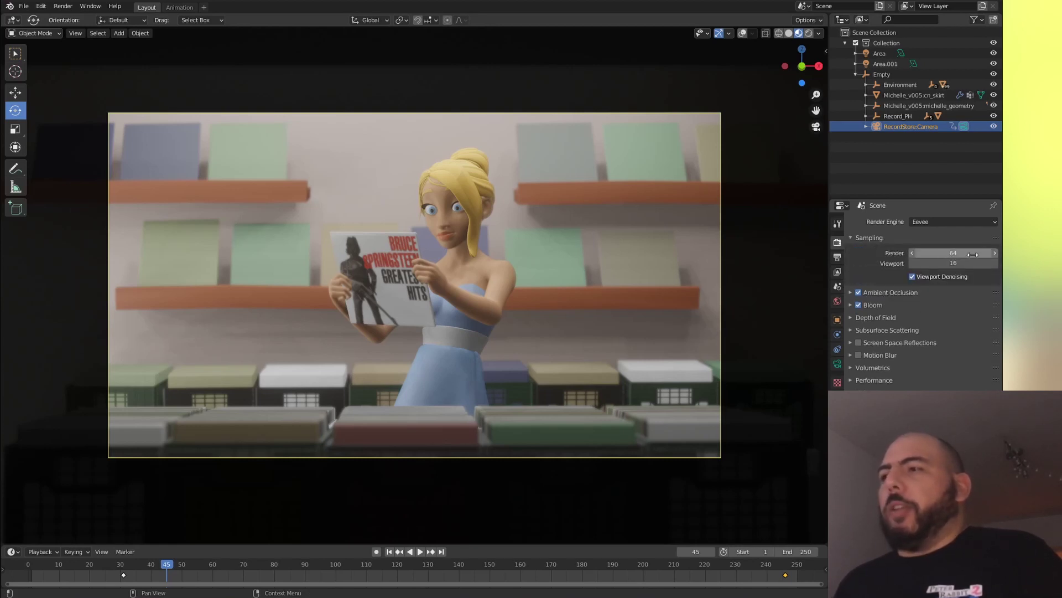
{"action": "left_click", "coordinate": [951, 253]}
{"action": "key", "text": "BackSpace"}
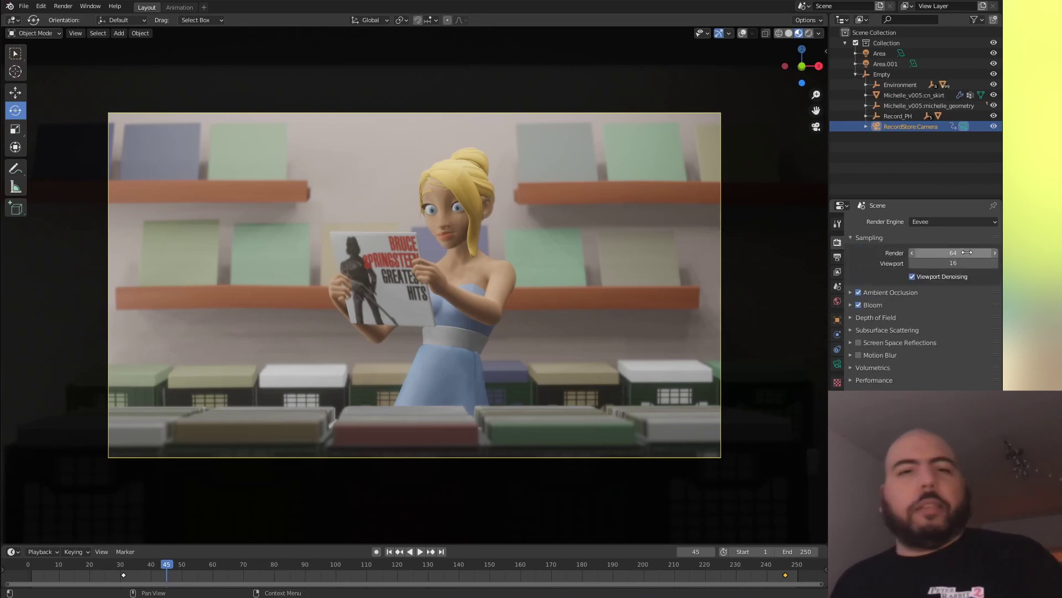
{"action": "key", "text": "Escape"}
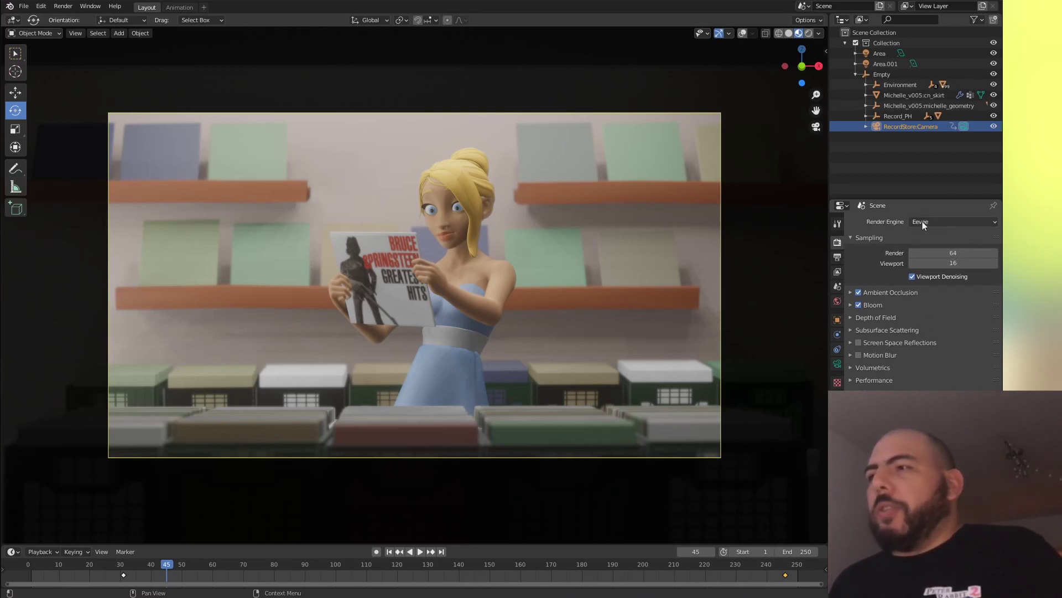
Examine the scene's output dimensions, frame range, frame rate and metadata settings, and collapse Dimensions and Metadata
{"action": "left_click", "coordinate": [838, 258]}
{"action": "middle_click", "coordinate": [842, 263]}
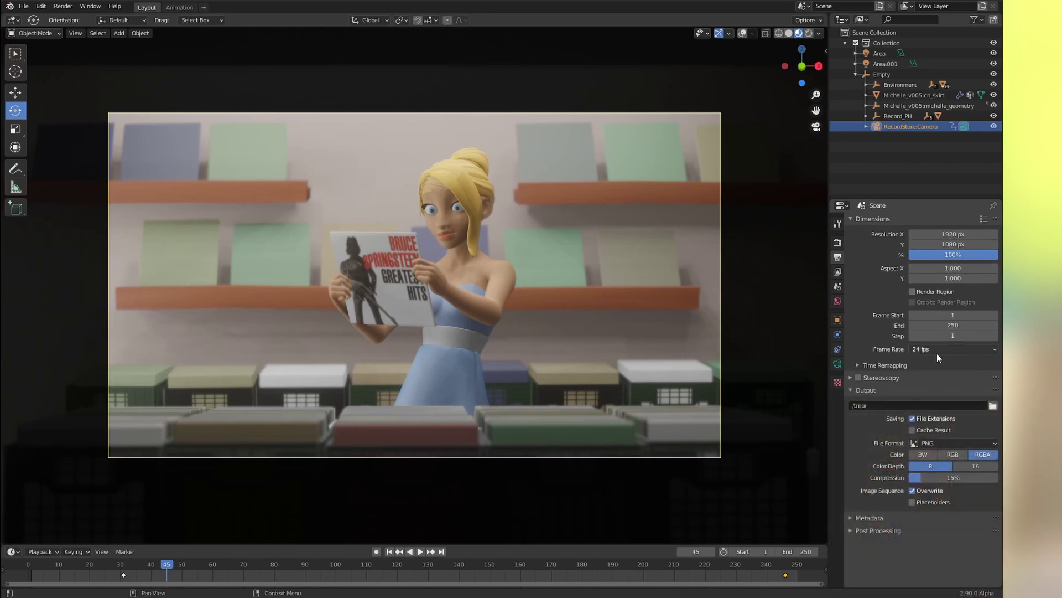
{"action": "middle_click", "coordinate": [926, 415]}
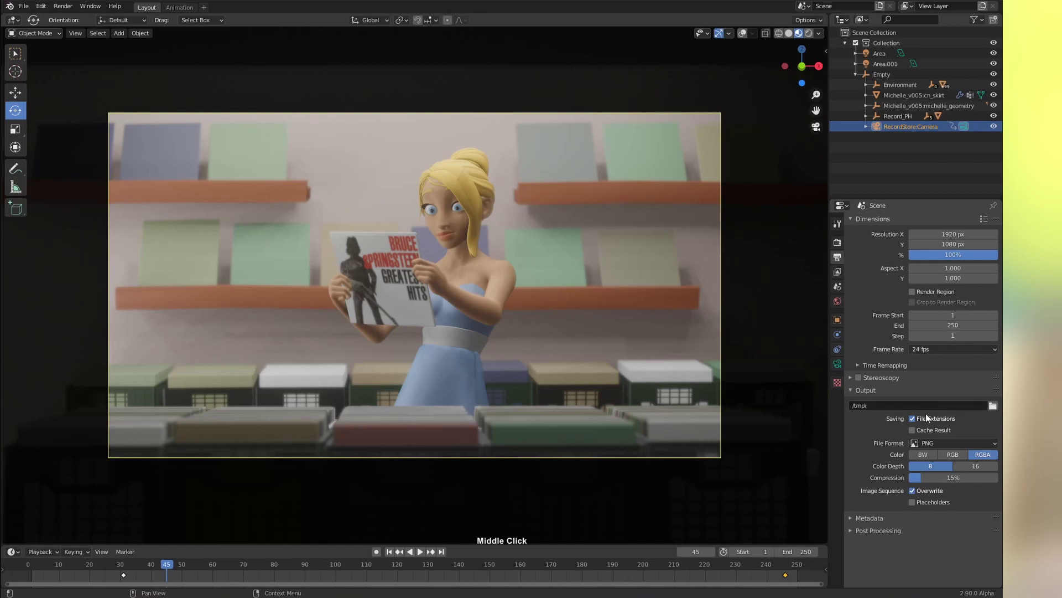
{"action": "left_click", "coordinate": [885, 219]}
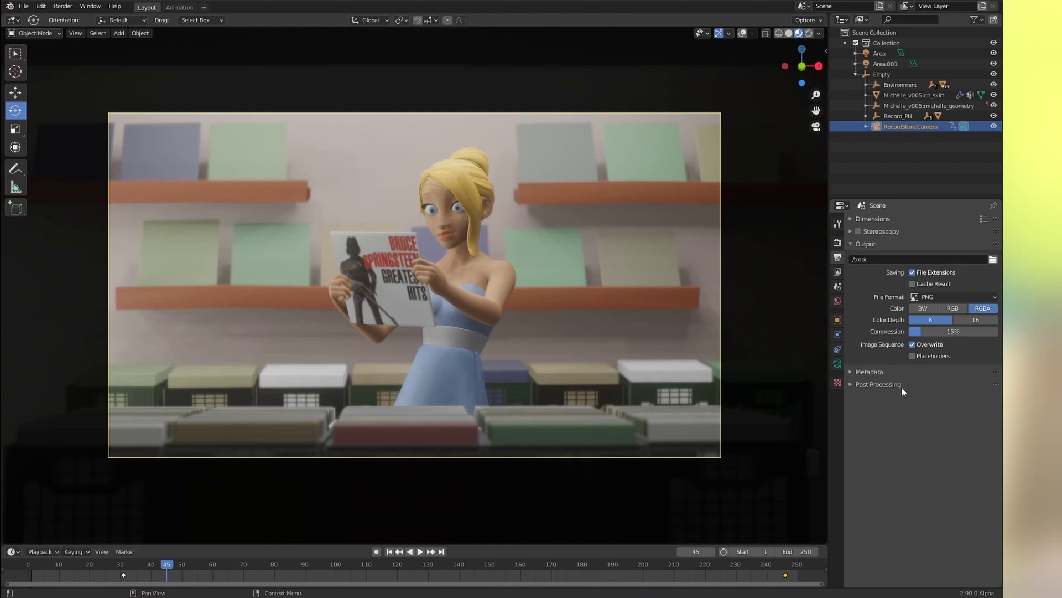
{"action": "left_click", "coordinate": [885, 370]}
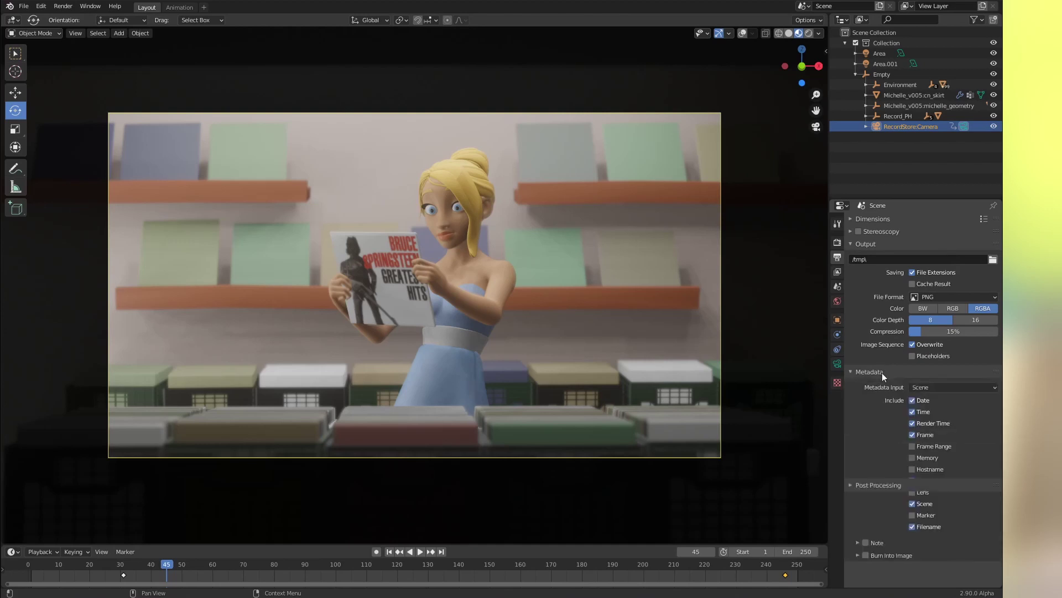
{"action": "left_click", "coordinate": [888, 372]}
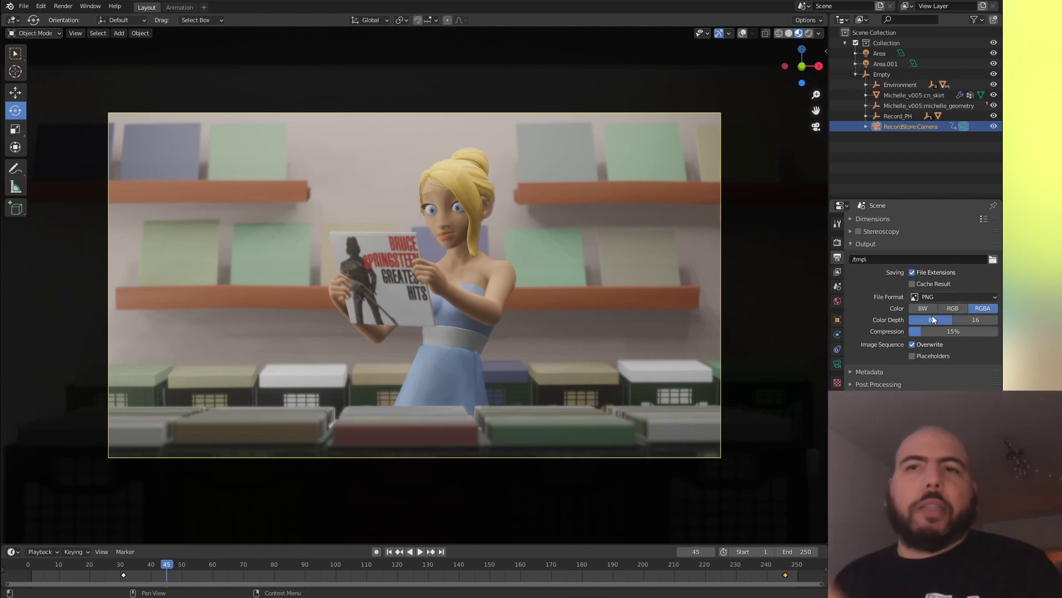
Set the output file format to FFmpeg video and the encoding container to Quicktime
{"action": "left_click", "coordinate": [955, 297]}
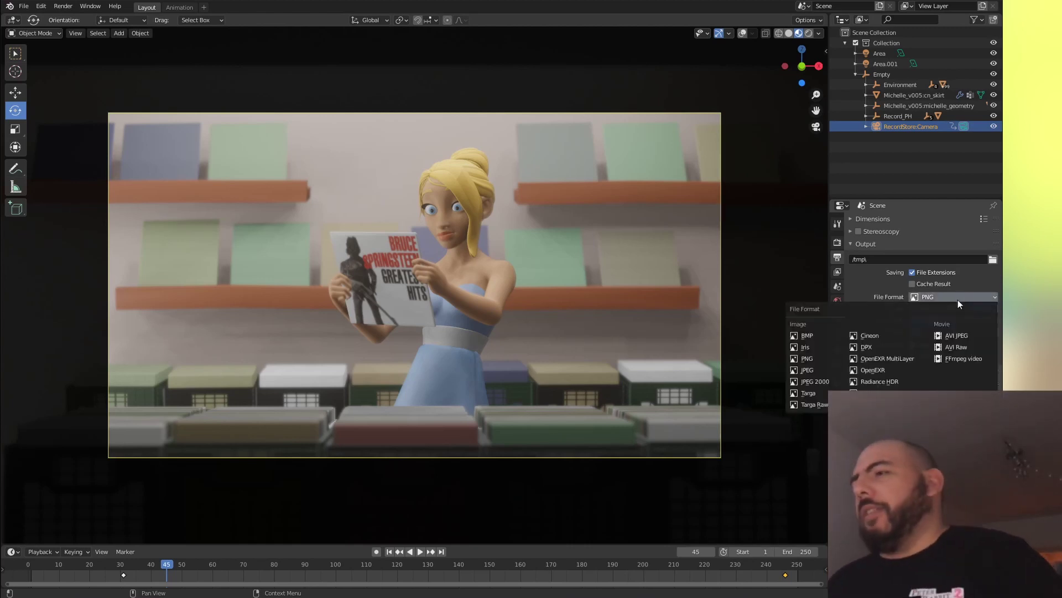
{"action": "left_click", "coordinate": [955, 358]}
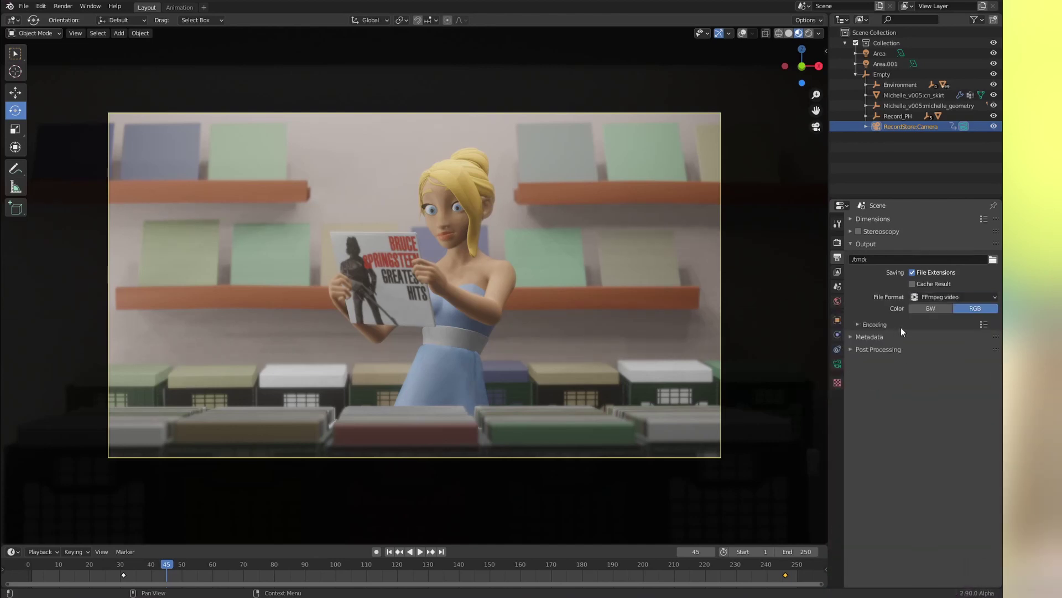
{"action": "left_click", "coordinate": [879, 324]}
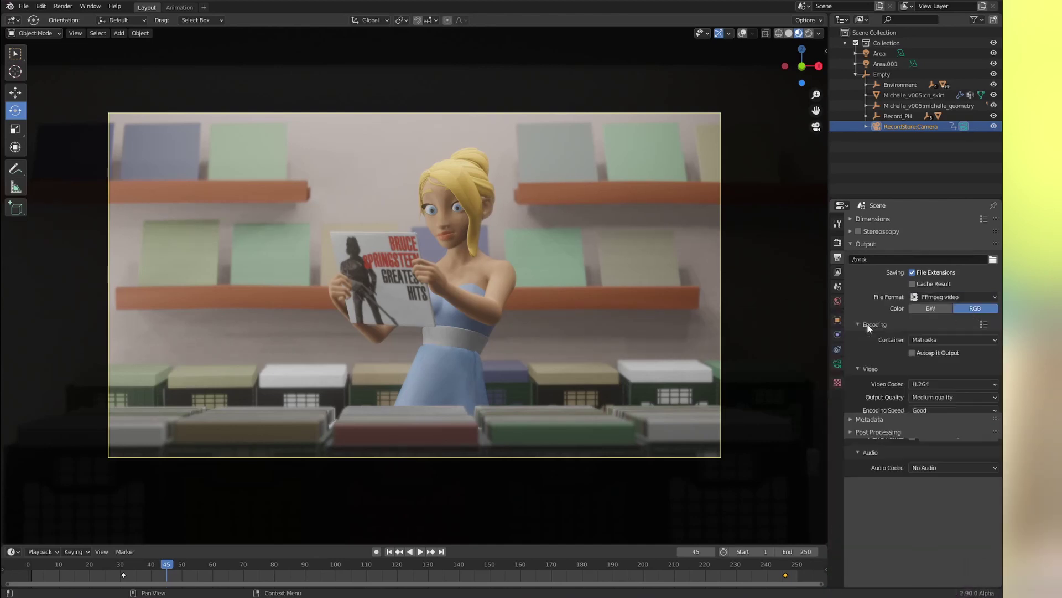
{"action": "left_click", "coordinate": [927, 340]}
{"action": "left_click", "coordinate": [925, 397]}
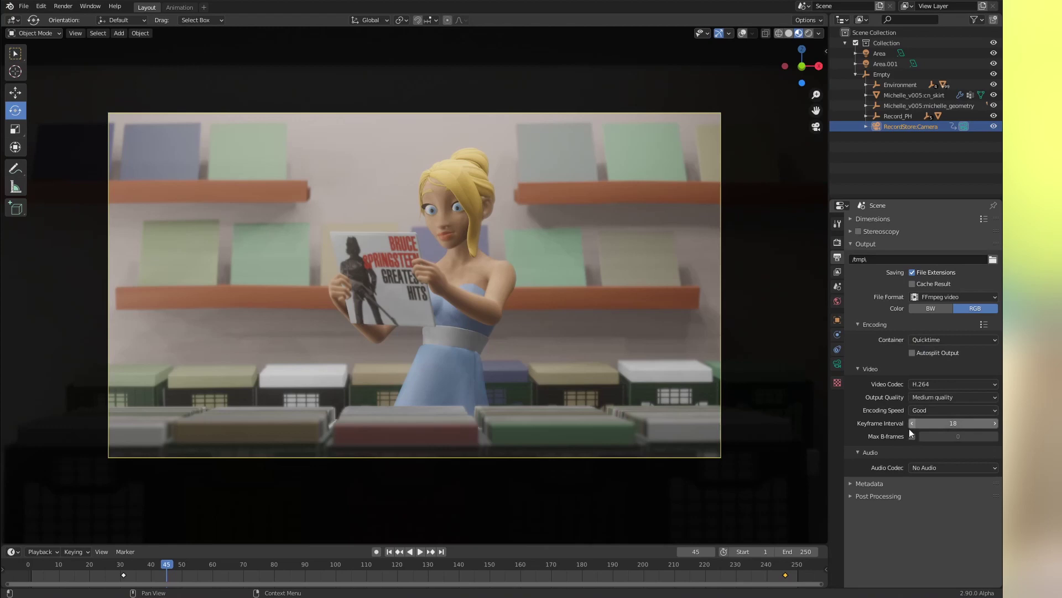
Keep H.264 as the video codec, and set the output quality to Perceptually lossless and the audio codec to AAC
{"action": "left_click", "coordinate": [927, 383]}
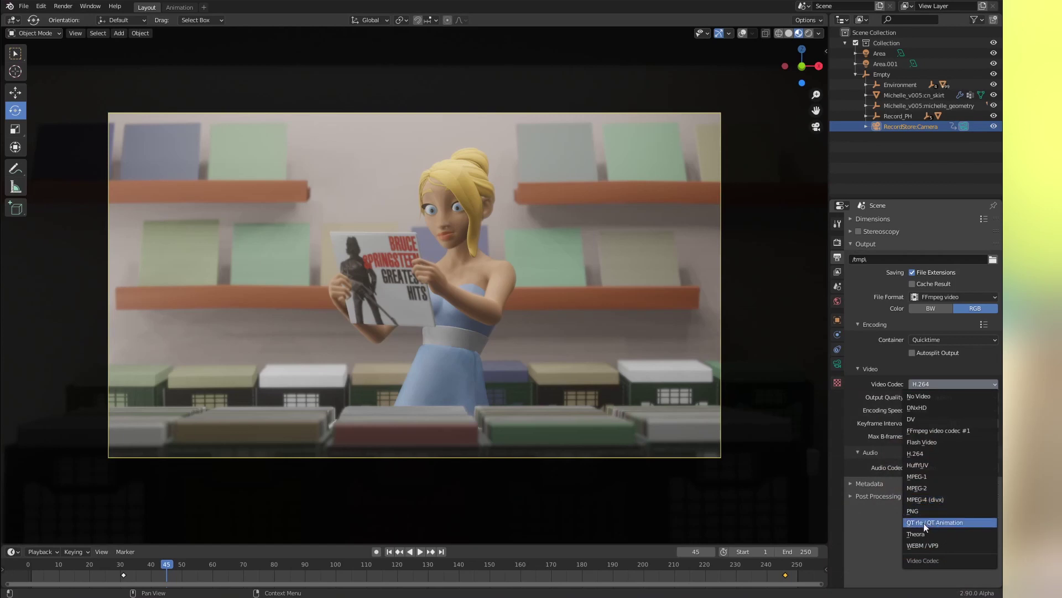
{"action": "left_click", "coordinate": [948, 396]}
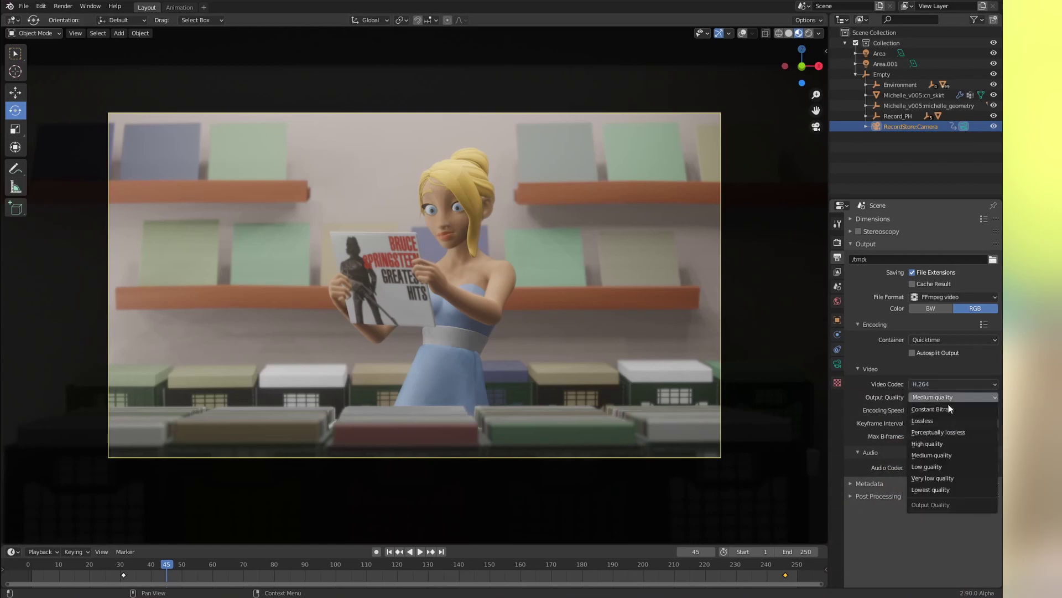
{"action": "left_click", "coordinate": [938, 431]}
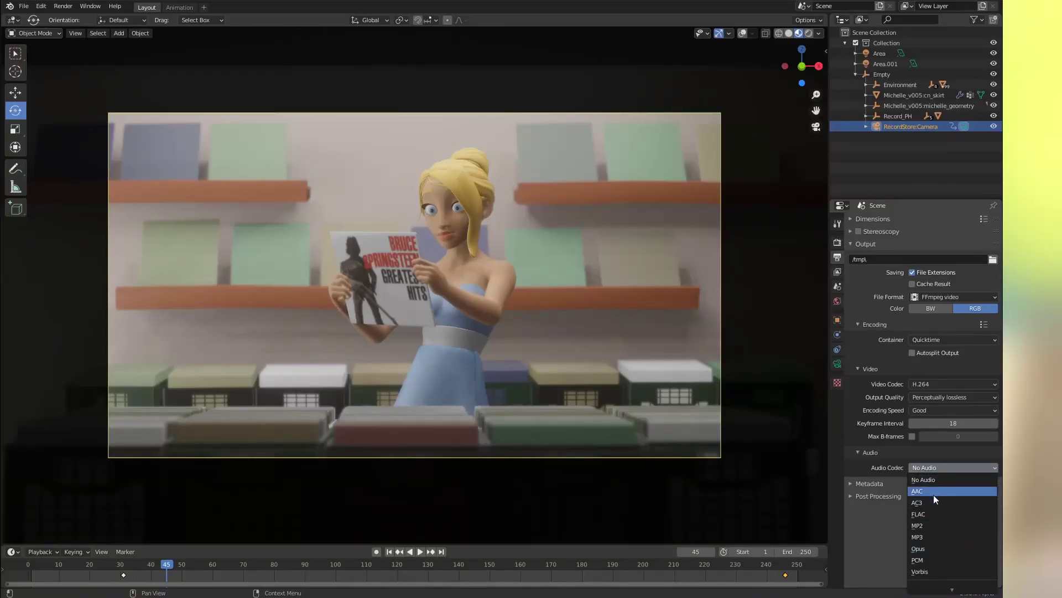
{"action": "left_click", "coordinate": [933, 491]}
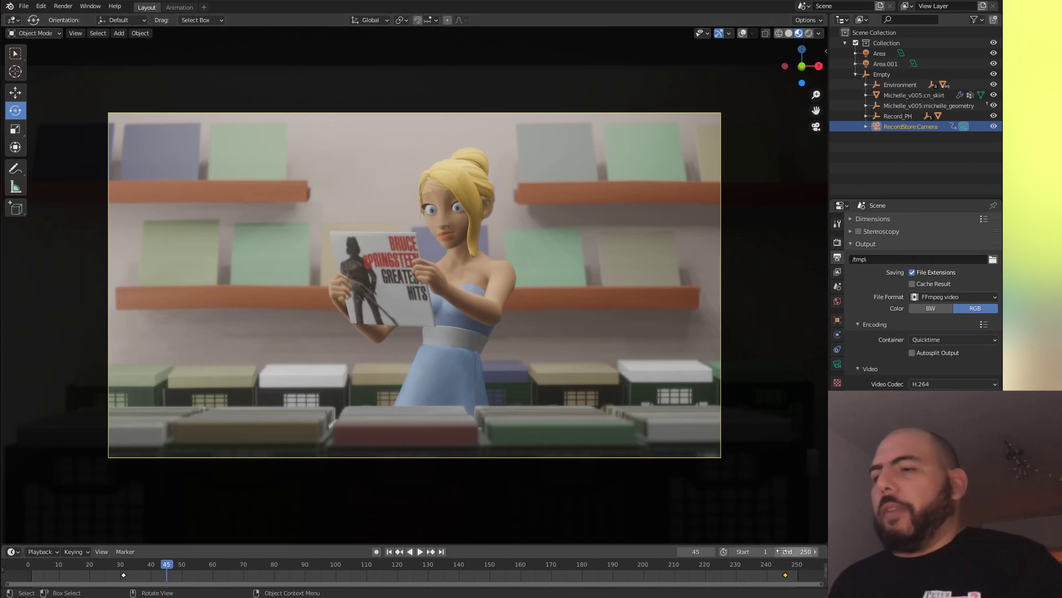
Split the 3D viewport into upper and lower areas and make the lower one a Video Sequencer
{"action": "left_click_drag", "start_coordinate": [824, 523], "coordinate": [824, 376]}
{"action": "left_click", "coordinate": [12, 382]}
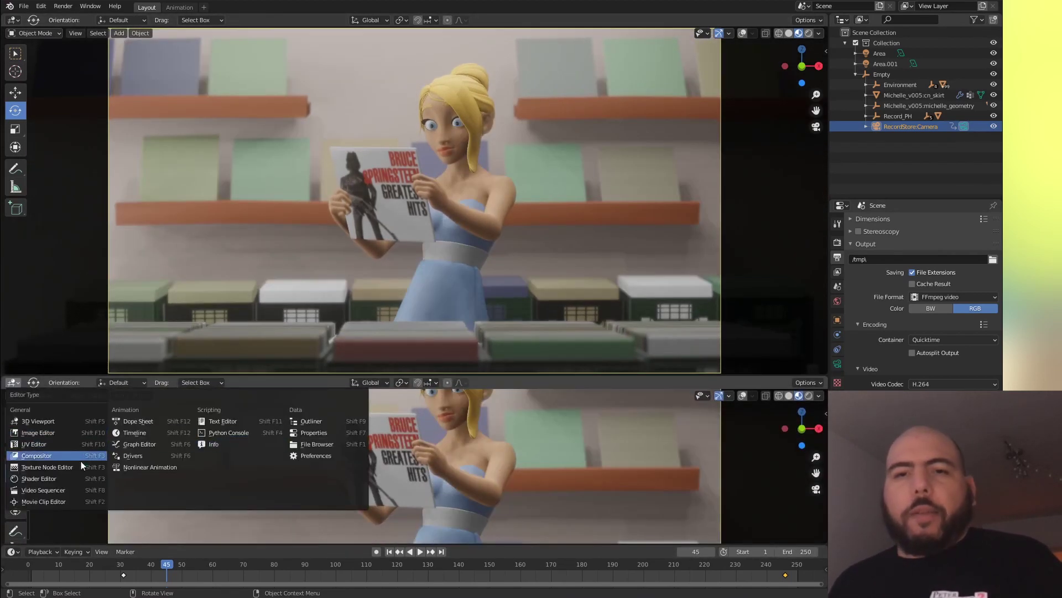
{"action": "left_click", "coordinate": [66, 493]}
{"action": "middle_click_drag", "start_coordinate": [168, 472], "coordinate": [253, 400], "text": "ctrl"}
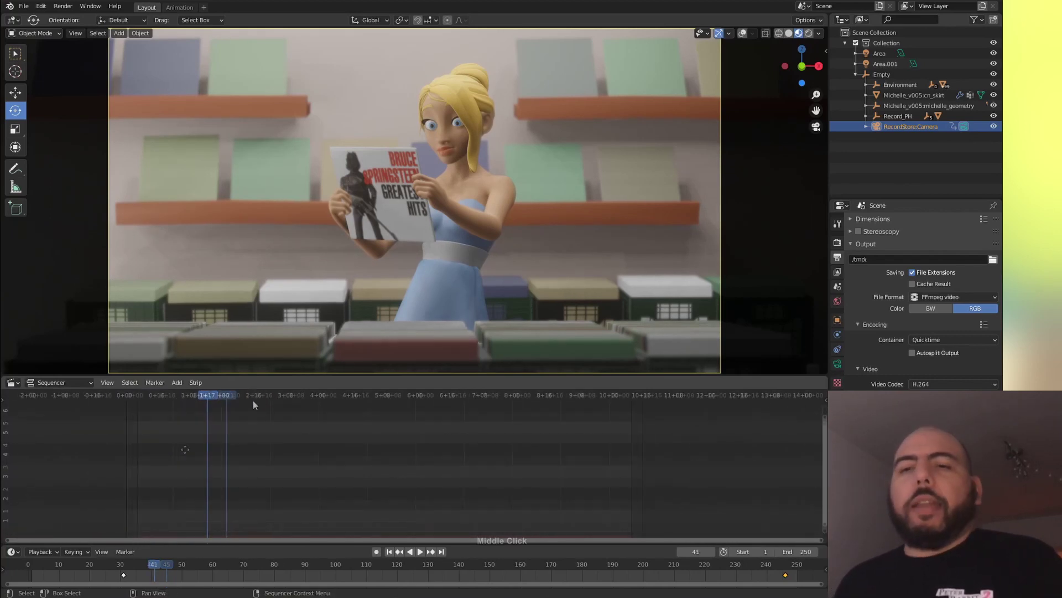
Add 001_Springsteen.wav from the project's sound folder as a sound strip on channel 2 starting at frame 41
{"action": "left_click", "coordinate": [177, 384]}
{"action": "left_click", "coordinate": [184, 441]}
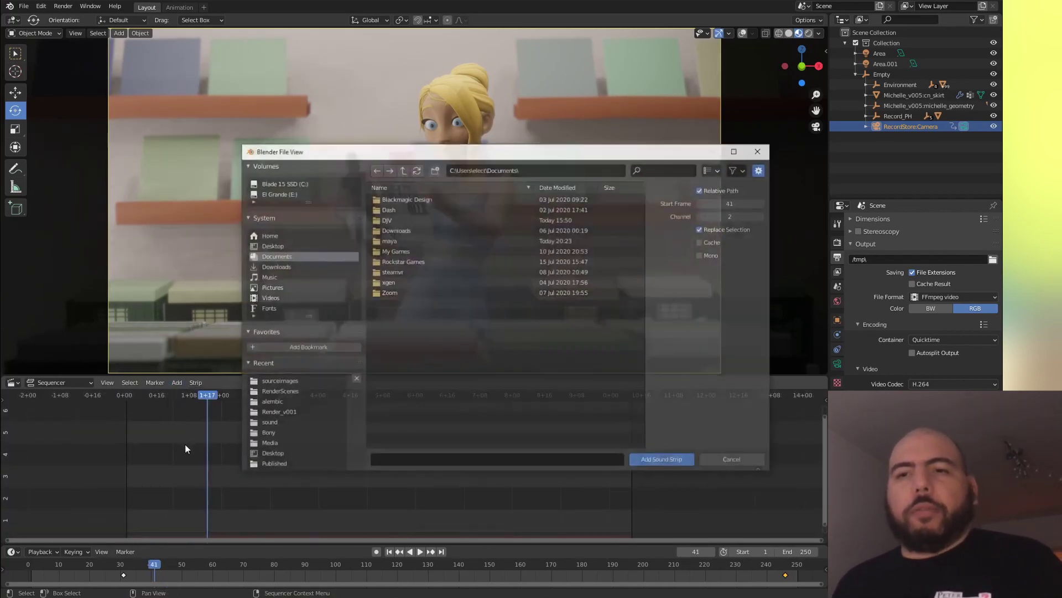
{"action": "left_click", "coordinate": [287, 381]}
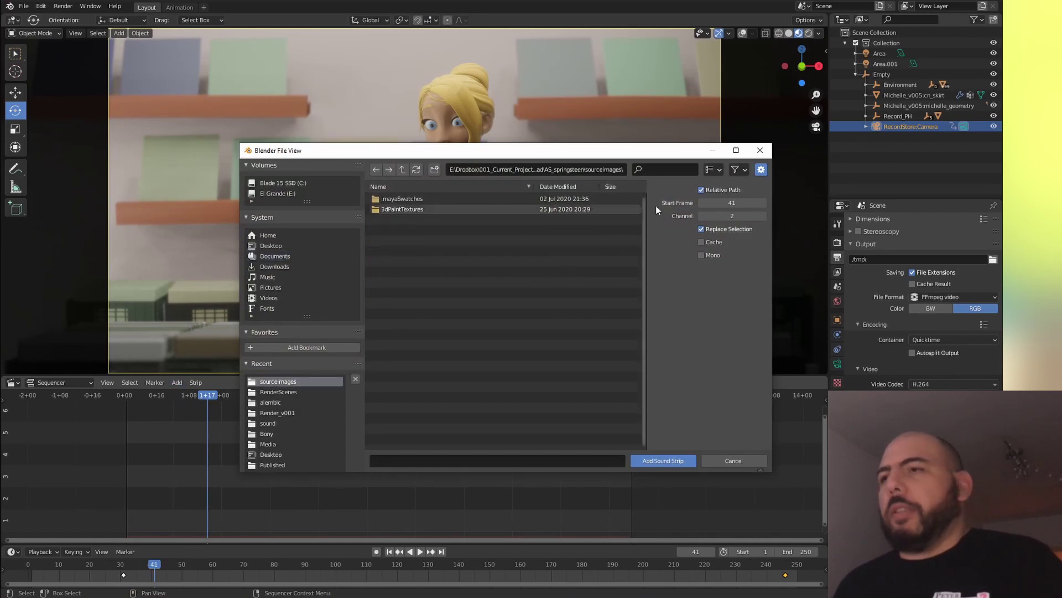
{"action": "left_click", "coordinate": [402, 169]}
{"action": "left_click", "coordinate": [391, 323]}
{"action": "double_click", "coordinate": [391, 323]}
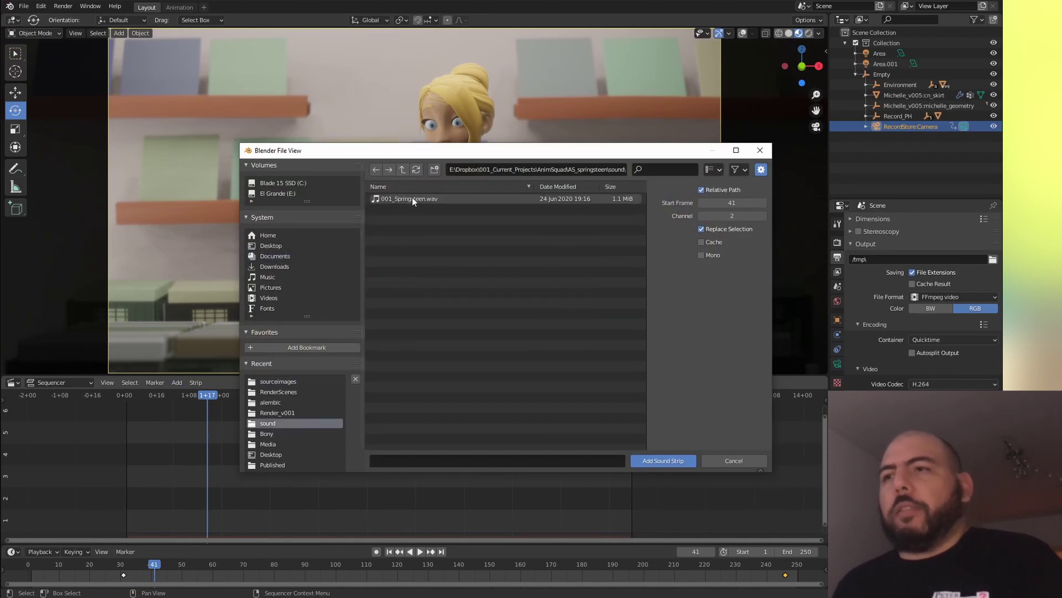
{"action": "double_click", "coordinate": [413, 197]}
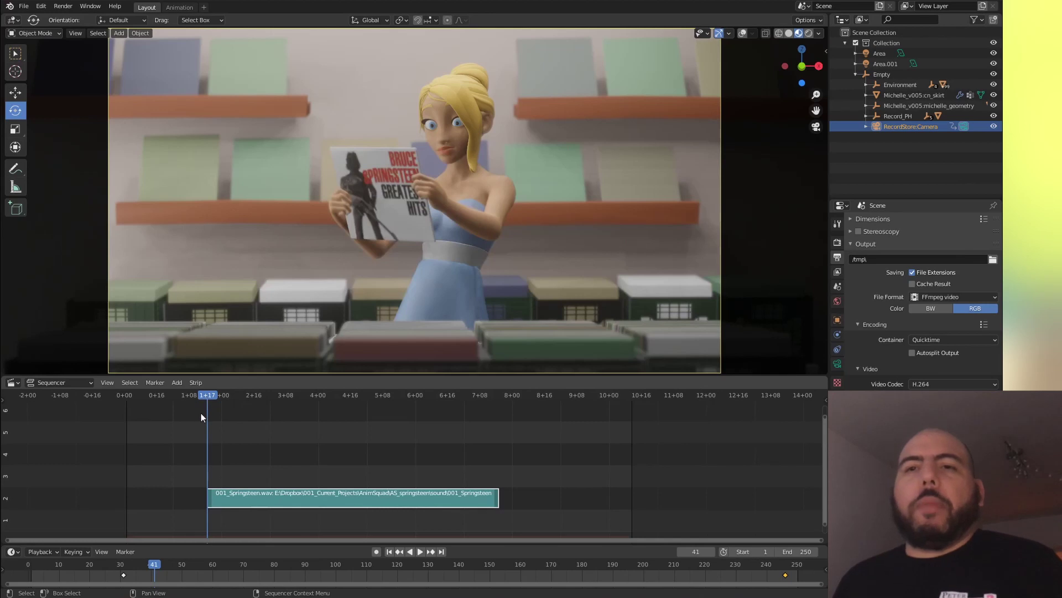
Slide the sound strip about 7 frames later and play the animation to check it against the audio
{"action": "left_click_drag", "start_coordinate": [271, 497], "coordinate": [285, 497]}
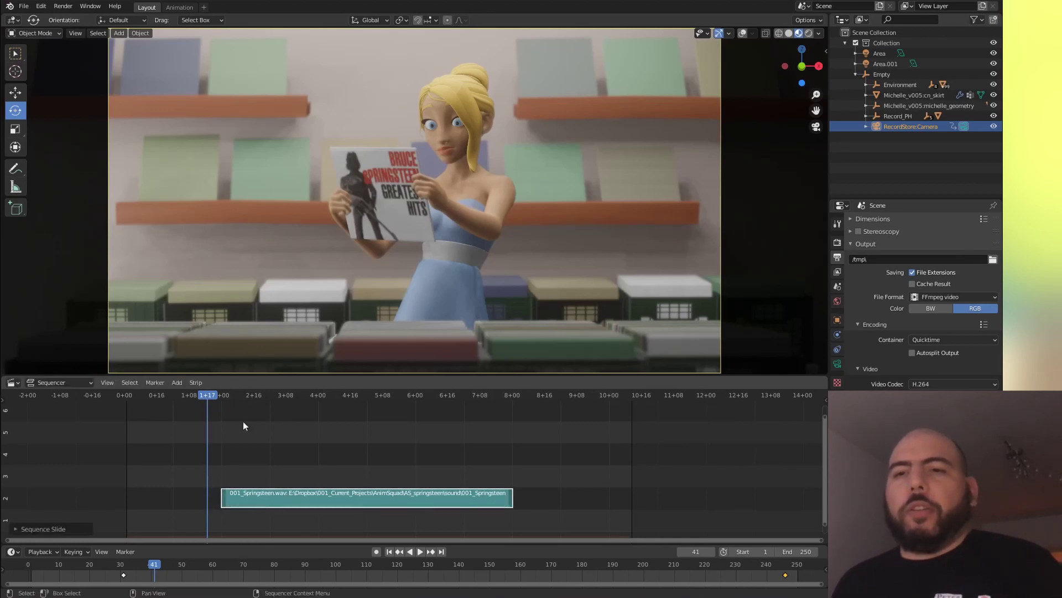
{"action": "left_click", "coordinate": [251, 395]}
{"action": "key", "text": "space"}
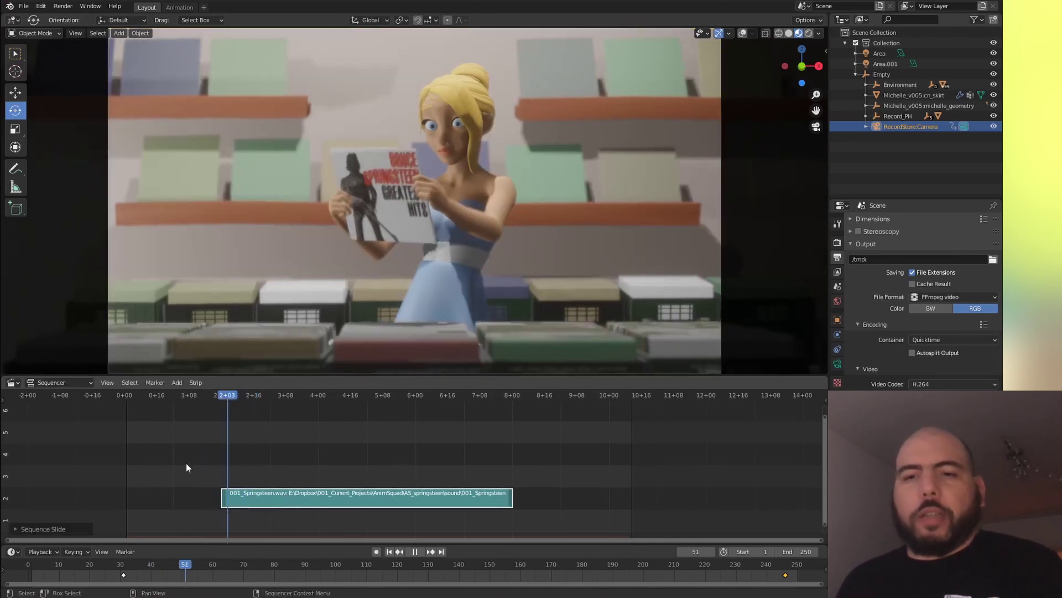
Stop playback, return to frame 31 and slide the sound strip so it starts at that frame on channel 2
{"action": "key", "text": "Escape"}
{"action": "mouse_move", "coordinate": [120, 569]}
{"action": "left_mouse_down"}
{"action": "mouse_move", "coordinate": [44, 570]}
{"action": "mouse_move", "coordinate": [122, 572]}
{"action": "left_mouse_up"}
{"action": "key", "text": "space"}
{"action": "key", "text": "space"}
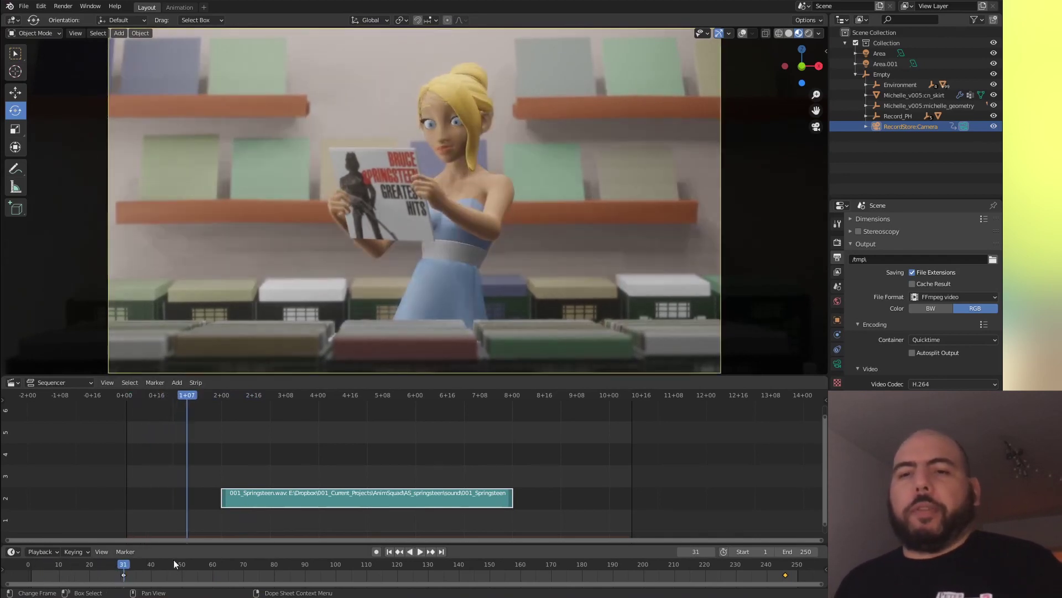
{"action": "key", "text": "g"}
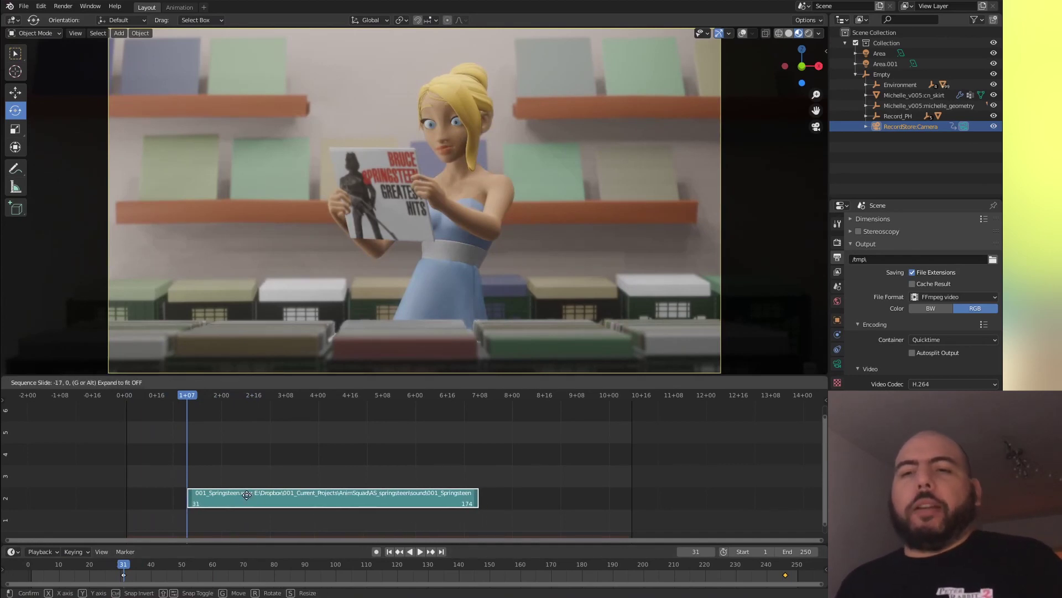
{"action": "left_click", "coordinate": [245, 499]}
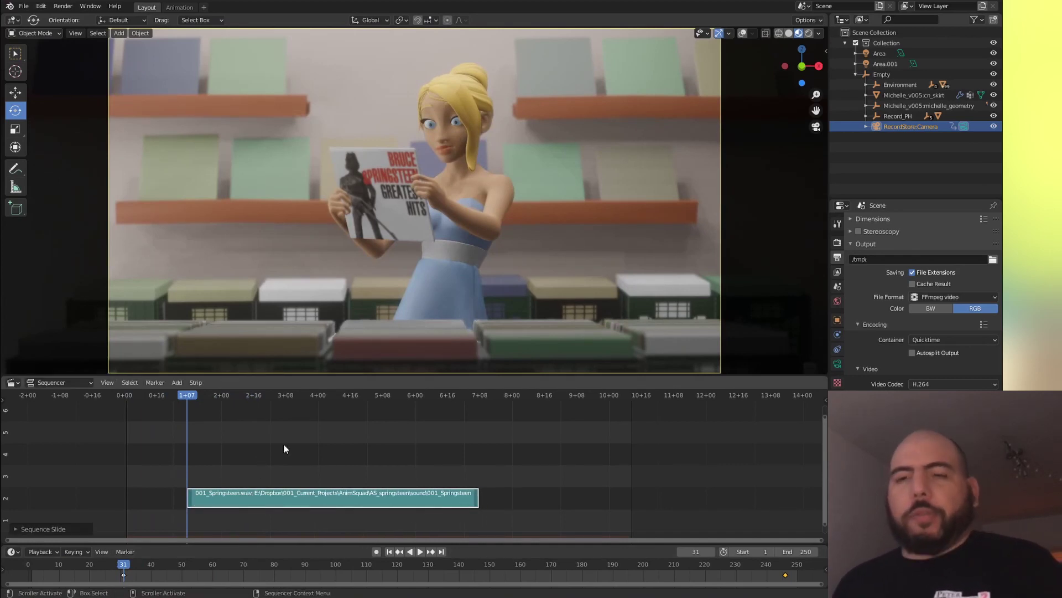
Slide the sound strip exactly 24 frames later along the sequencer
{"action": "type", "text": "g"}
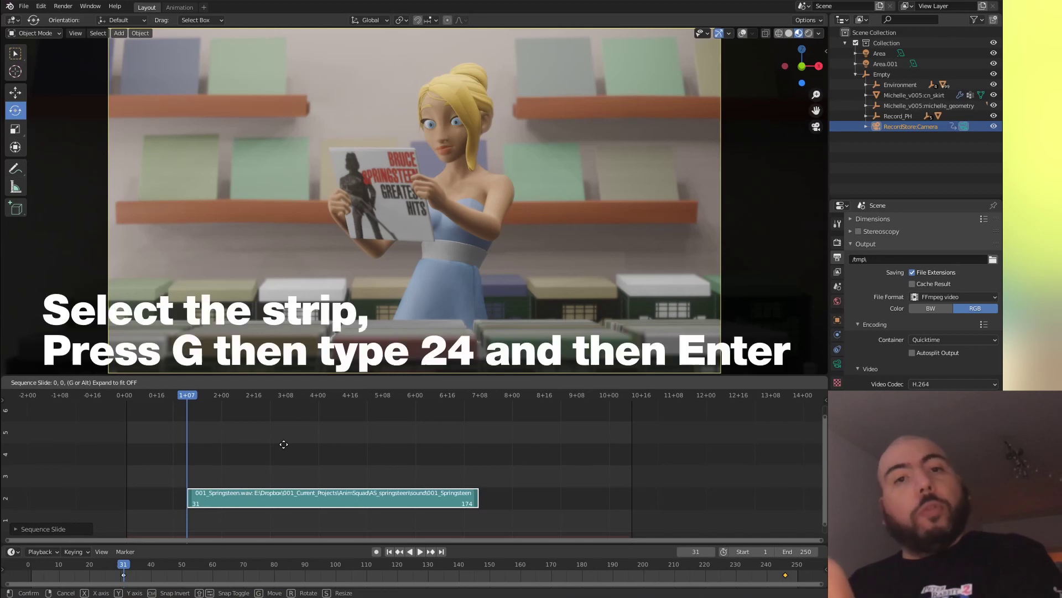
{"action": "type", "text": "24"}
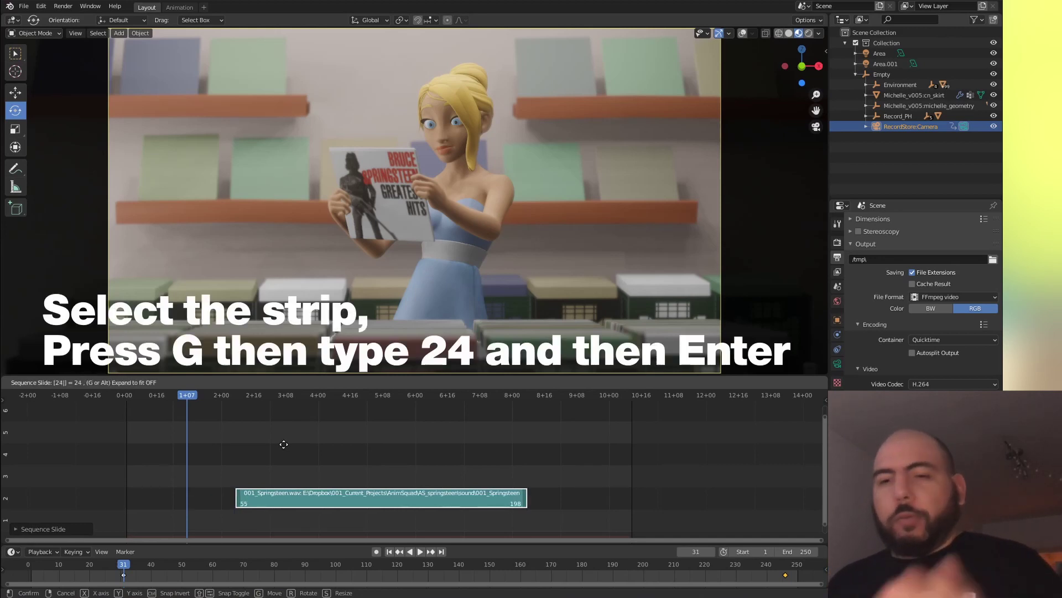
{"action": "key", "text": "Return"}
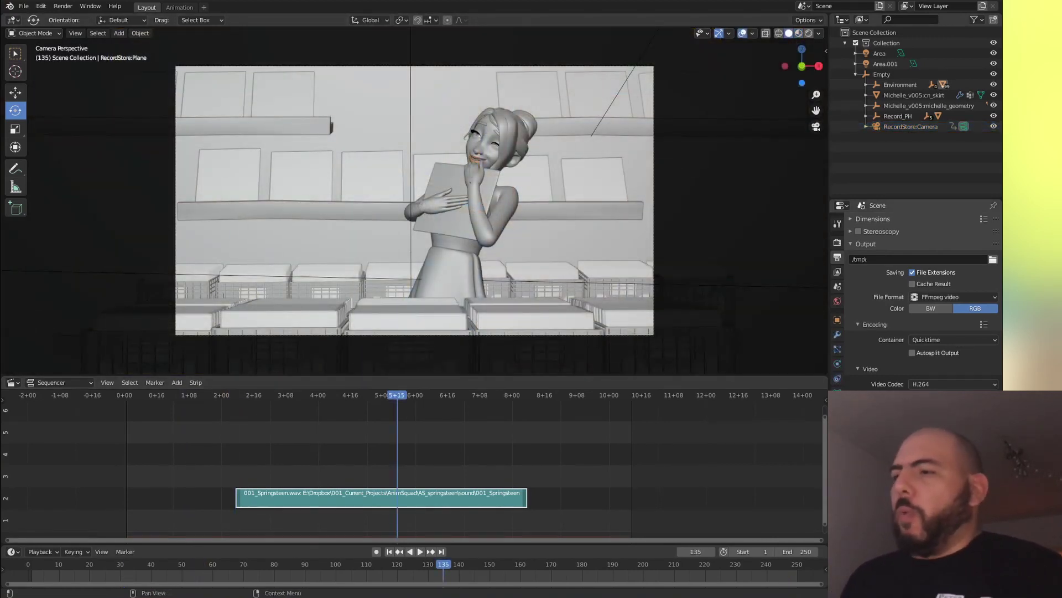
Set the render output to a file named RENDER_TEST_001 in the project's RenderScenes folder
{"action": "left_click", "coordinate": [992, 261]}
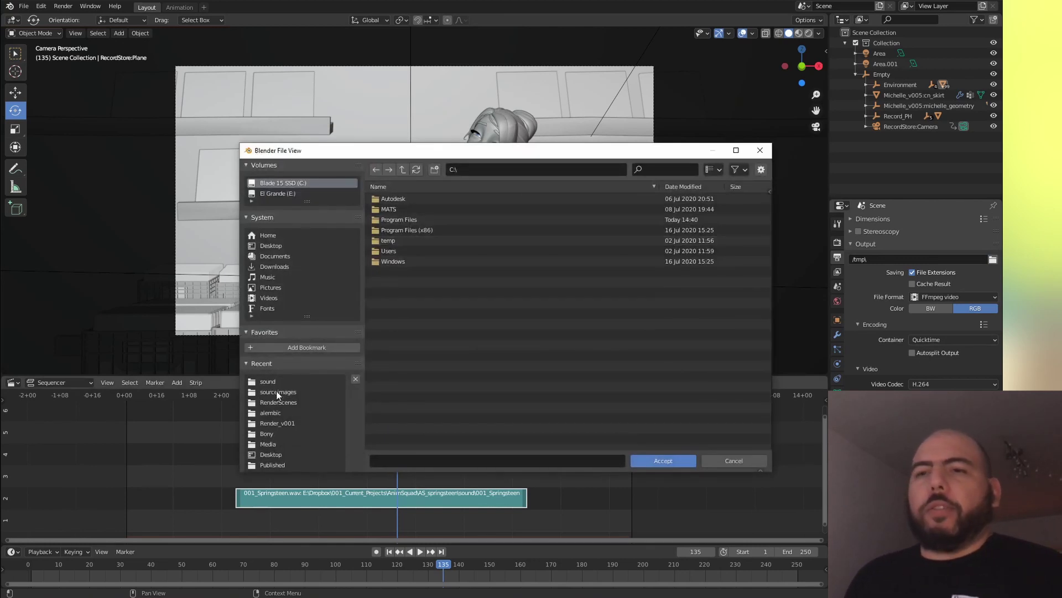
{"action": "left_click", "coordinate": [277, 445]}
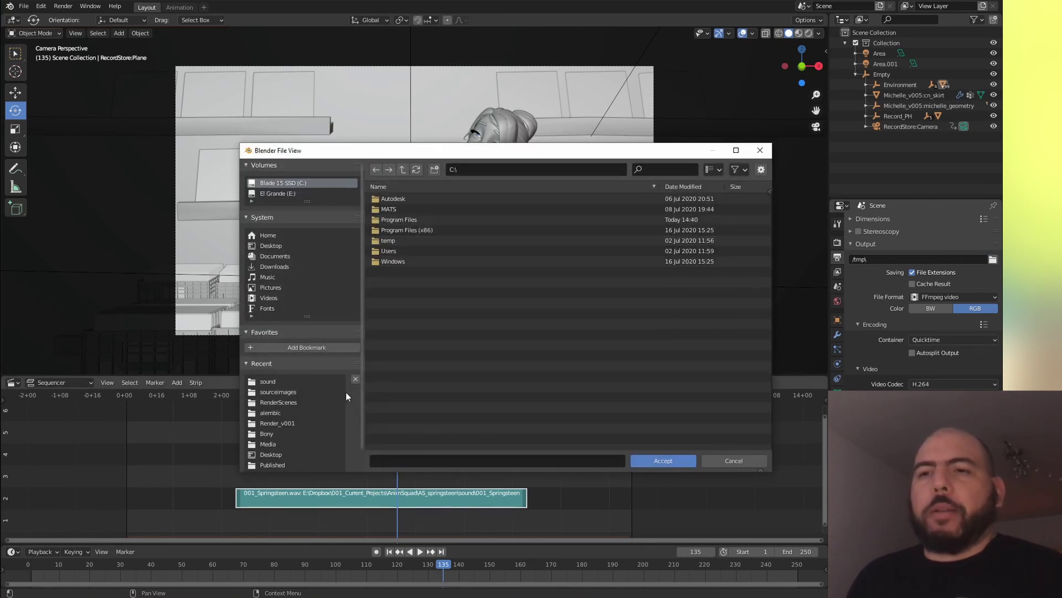
{"action": "scroll", "coordinate": [346, 391], "scroll_direction": "down", "scroll_amount": 1}
{"action": "left_click", "coordinate": [281, 386]}
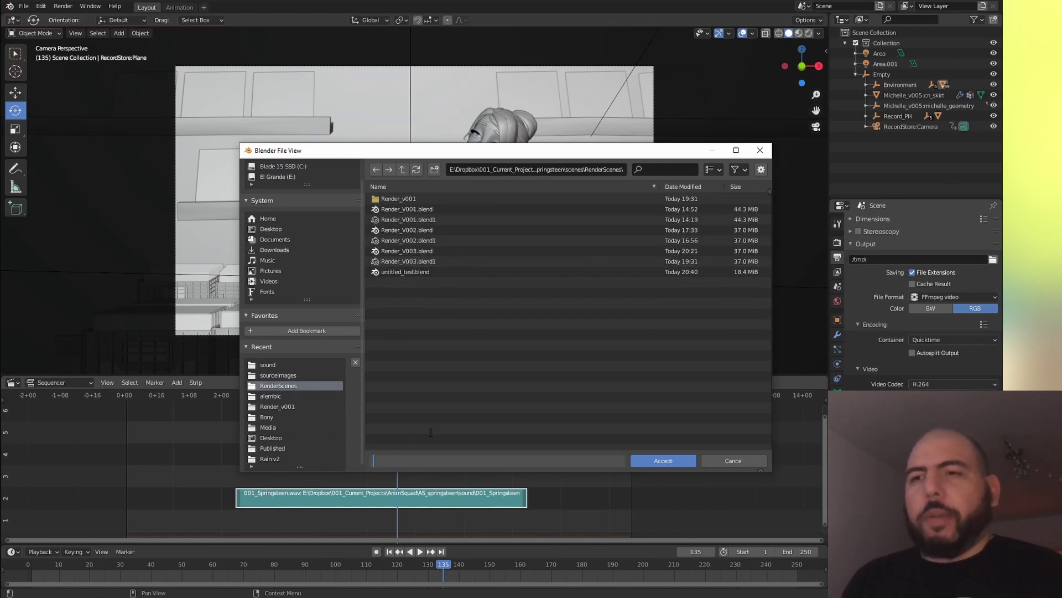
{"action": "type", "text": "001"}
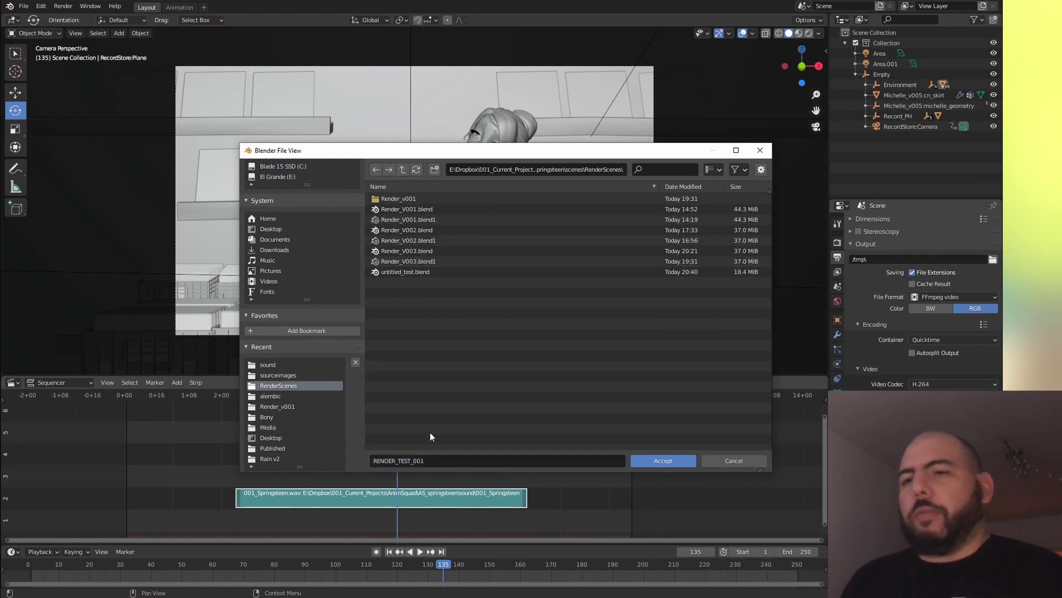
{"action": "left_click", "coordinate": [662, 461]}
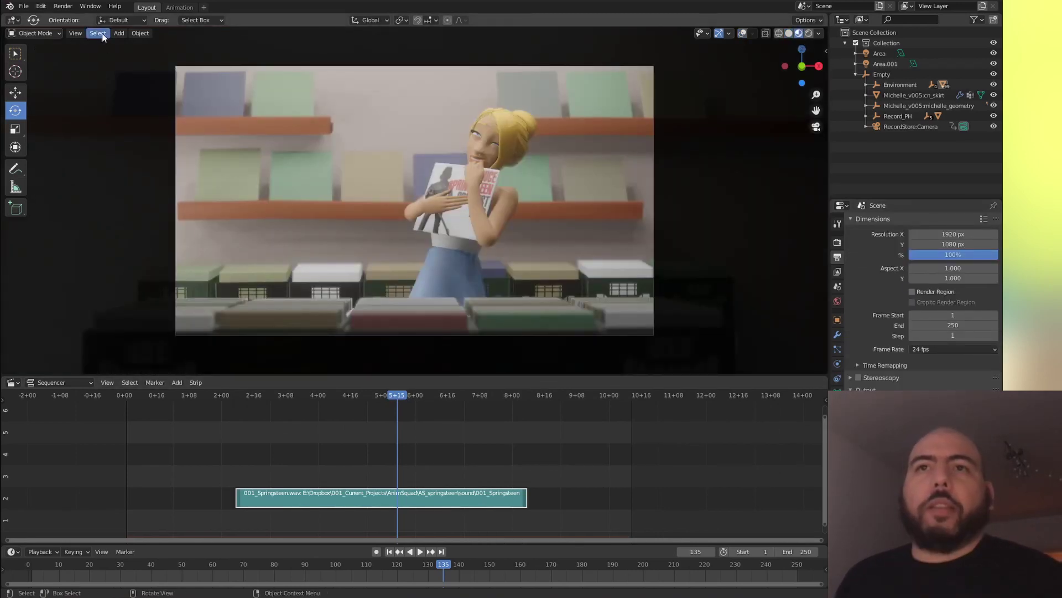
Check the opening frames from frame 1 and set the scene's start frame to 31
{"action": "left_click", "coordinate": [127, 395]}
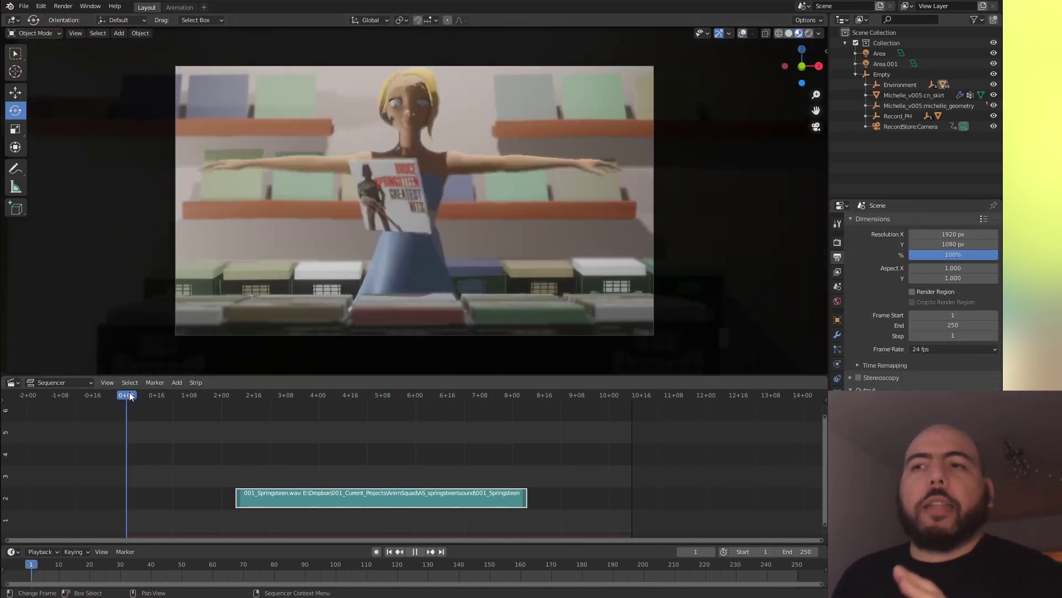
{"action": "key", "text": "space"}
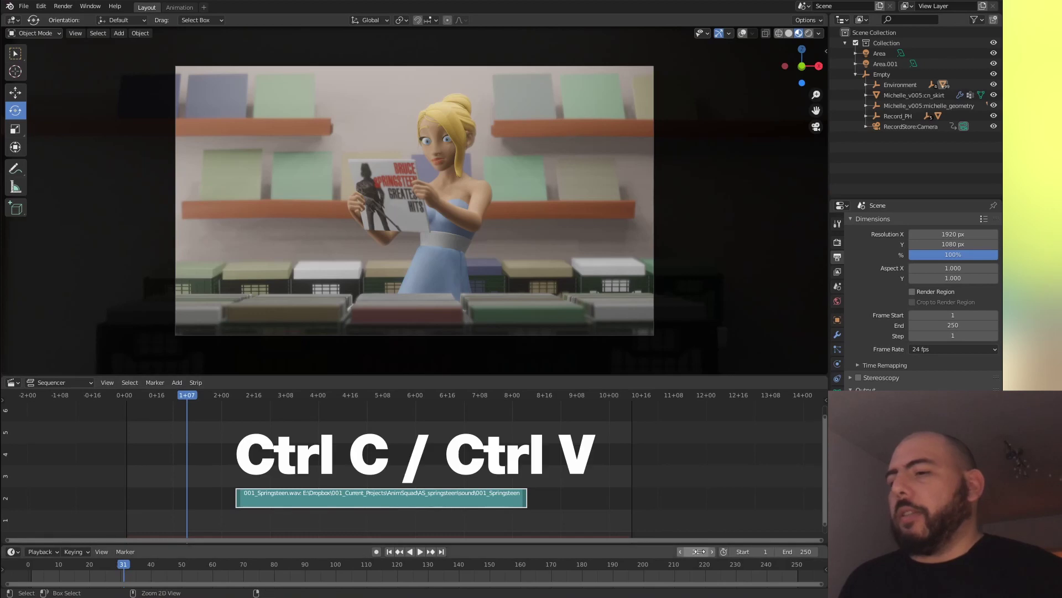
{"action": "type", "text": "31"}
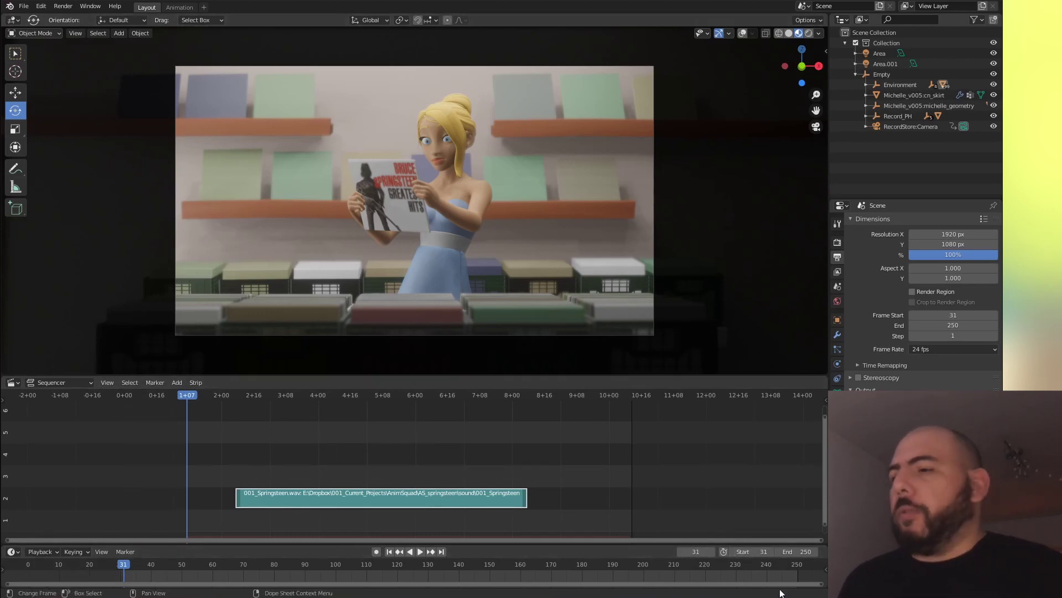
Go to frame 248 near the end of the range and render the full animation
{"action": "left_click", "coordinate": [790, 576]}
{"action": "left_click", "coordinate": [41, 6]}
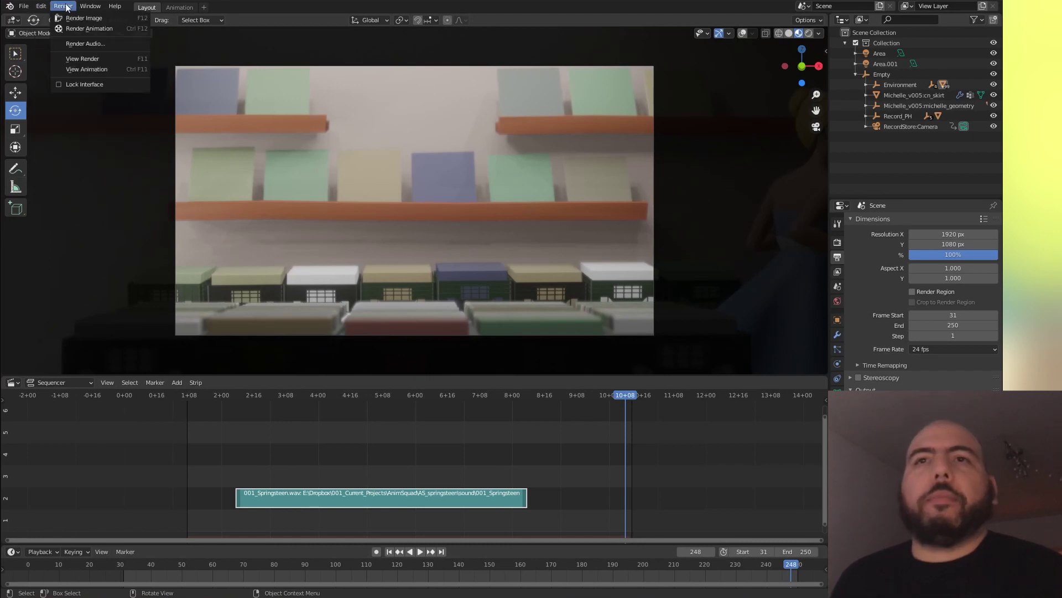
{"action": "key", "text": "F12"}
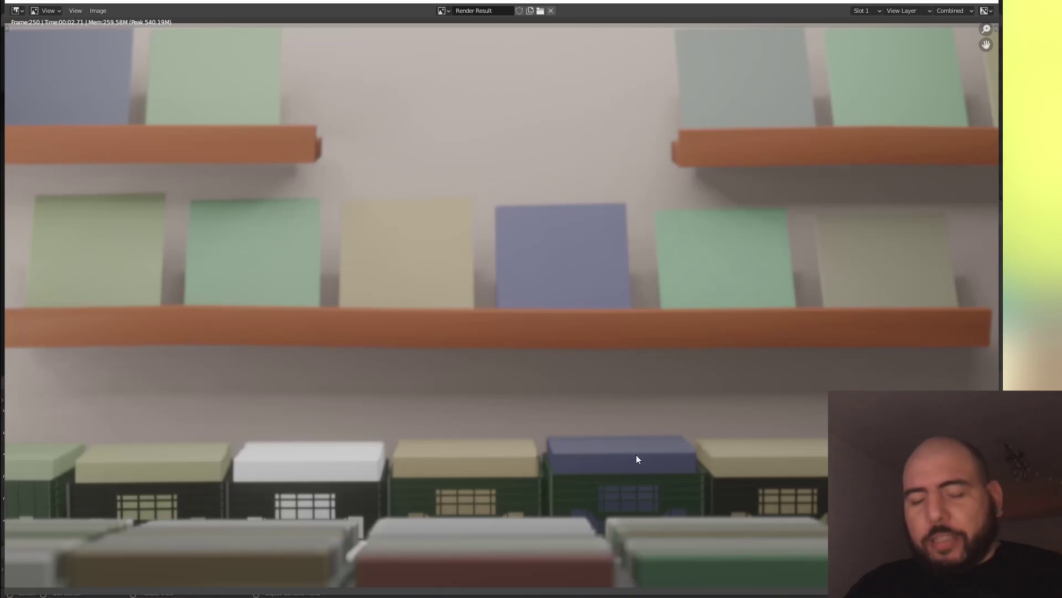
Switch to the Windows Calculator and compute 220 × 3 ÷ 60 to estimate the render time in minutes
{"action": "key", "text": "super"}
{"action": "type", "text": "calc"}
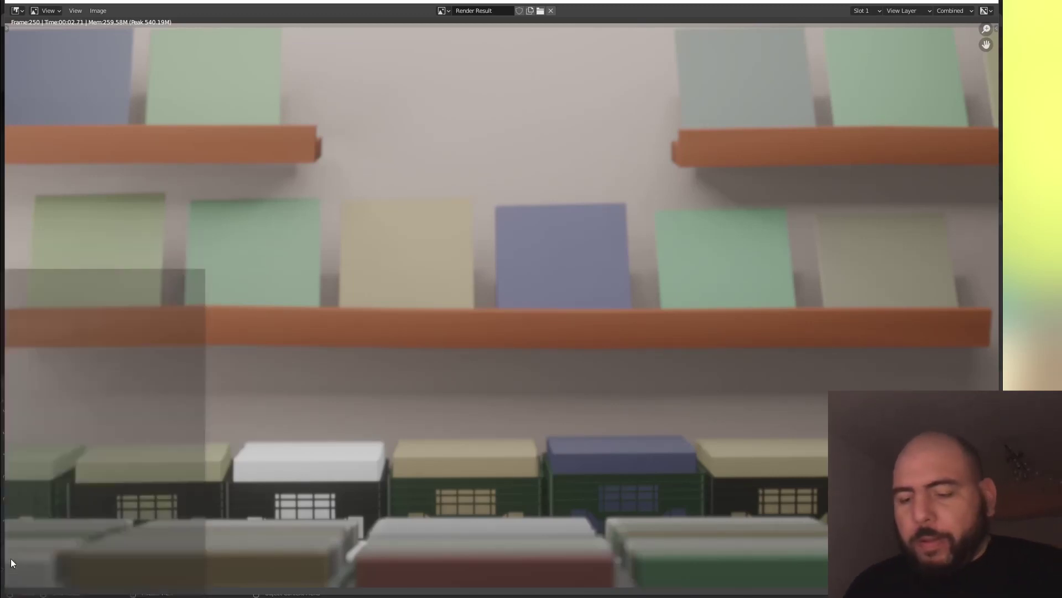
{"action": "key", "text": "Return"}
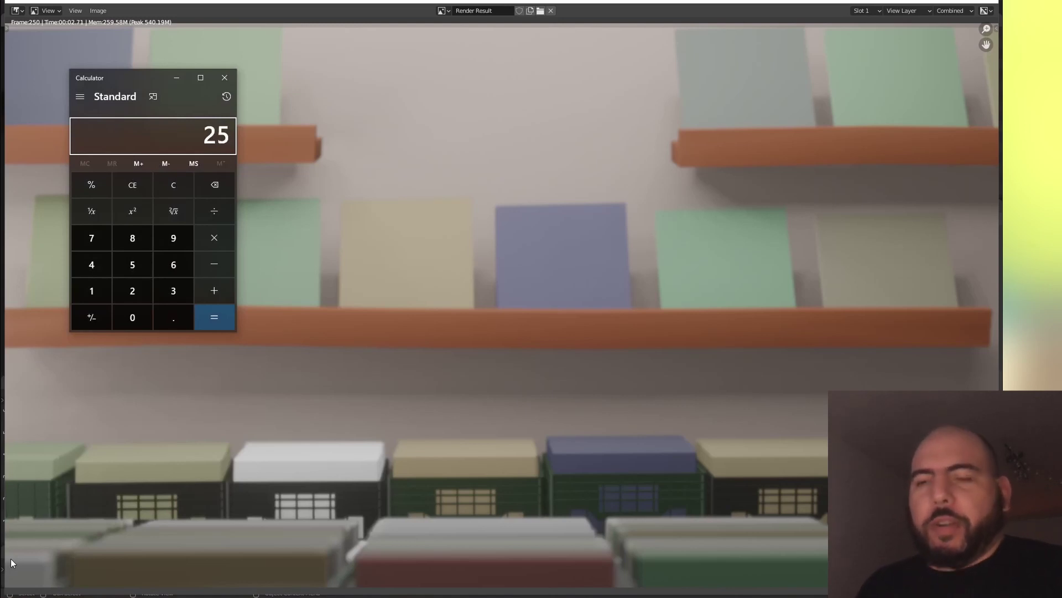
{"action": "key", "text": "BackSpace"}
{"action": "key", "text": "0"}
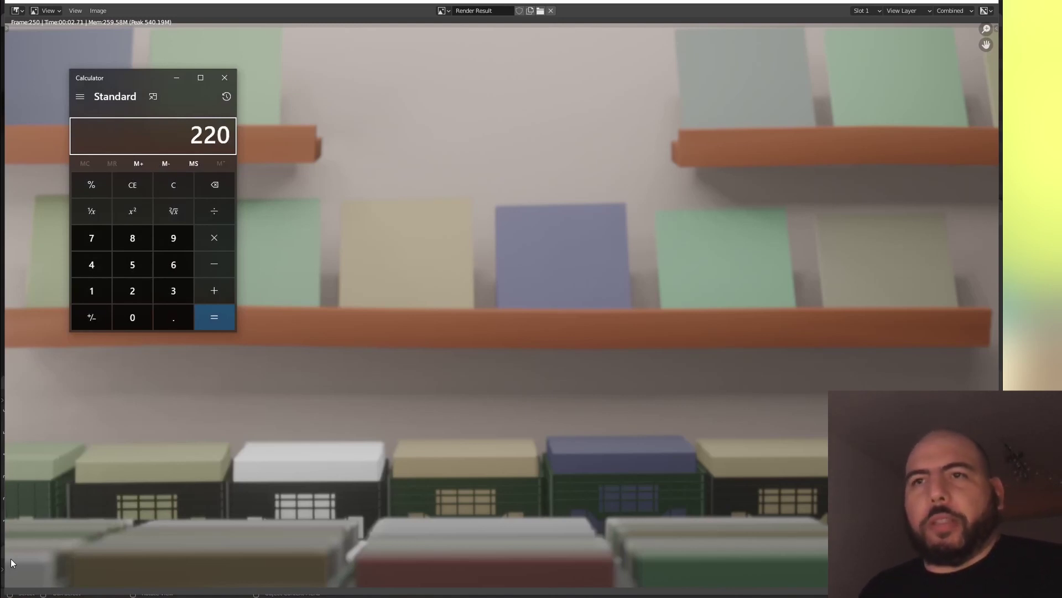
{"action": "key", "text": "asterisk"}
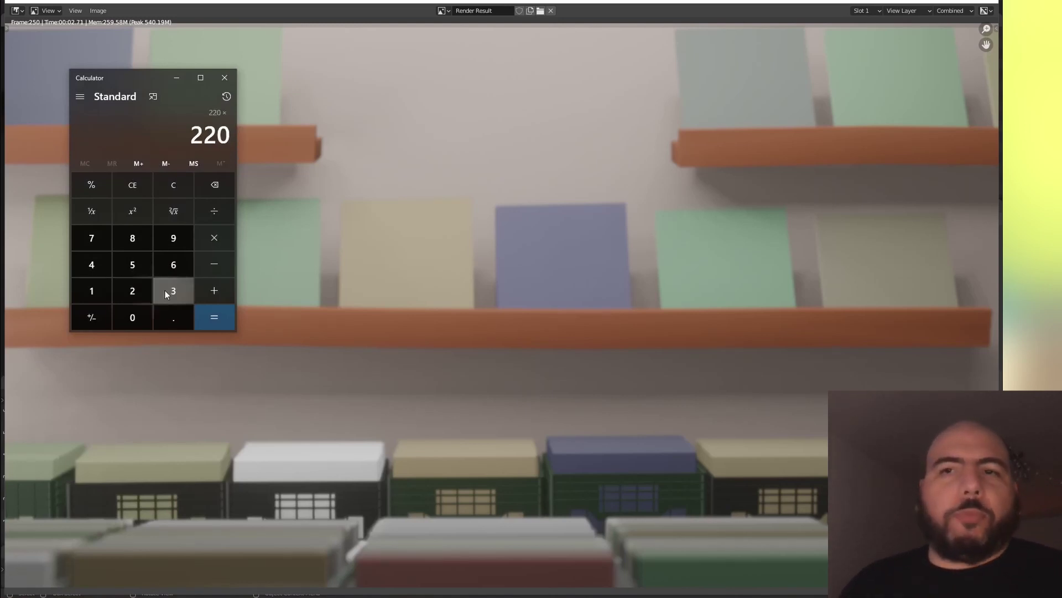
{"action": "left_click", "coordinate": [189, 295]}
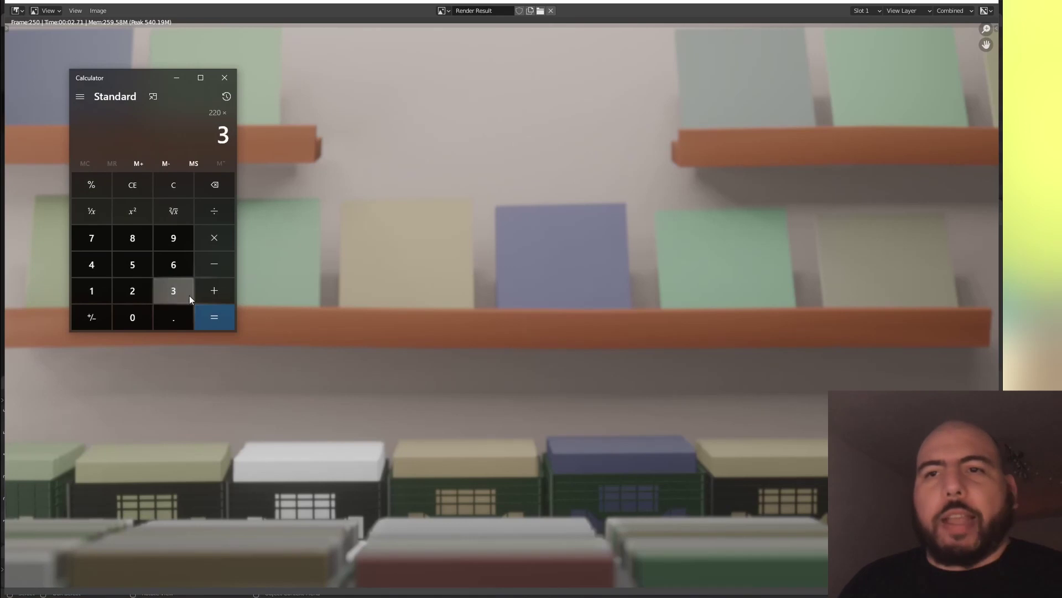
{"action": "left_click", "coordinate": [210, 218]}
{"action": "left_click", "coordinate": [175, 267]}
{"action": "left_click", "coordinate": [133, 313]}
{"action": "left_click", "coordinate": [234, 318]}
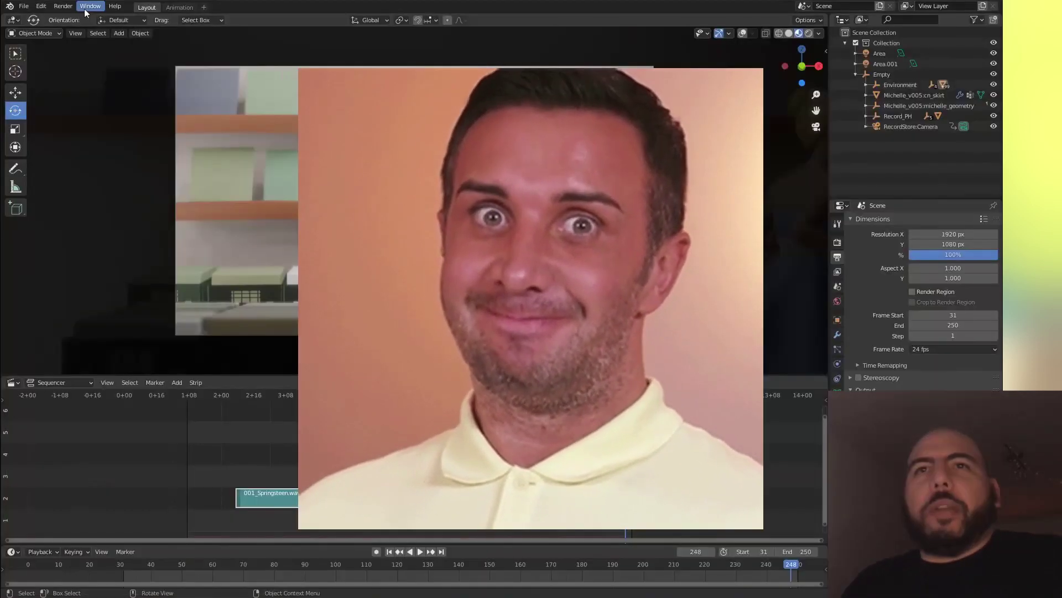
View the rendered animation and maximize its playback window
{"action": "left_click", "coordinate": [88, 8]}
{"action": "mouse_move", "coordinate": [63, 9]}
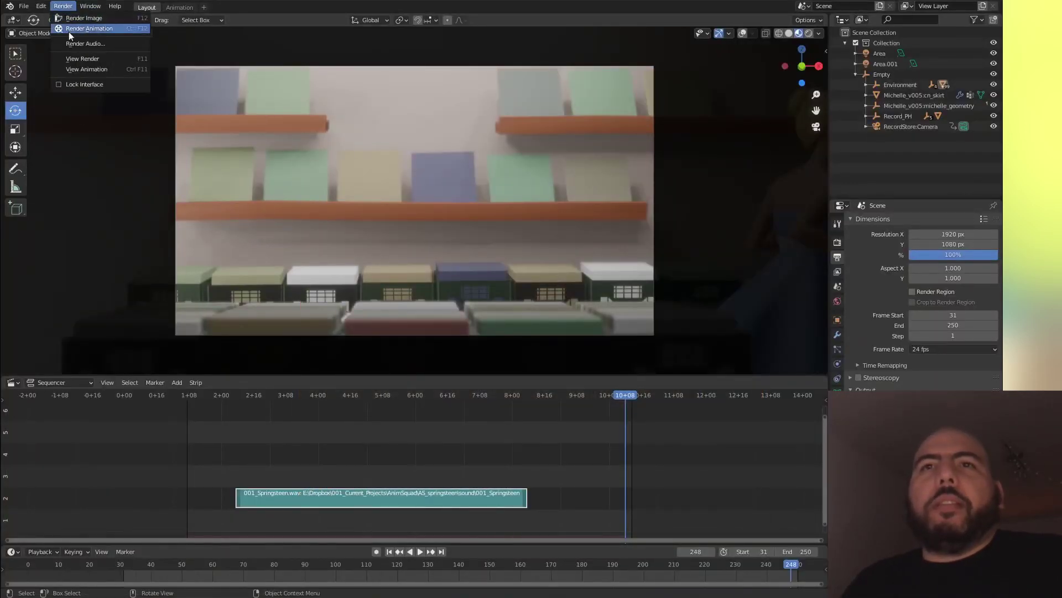
{"action": "left_click", "coordinate": [70, 69]}
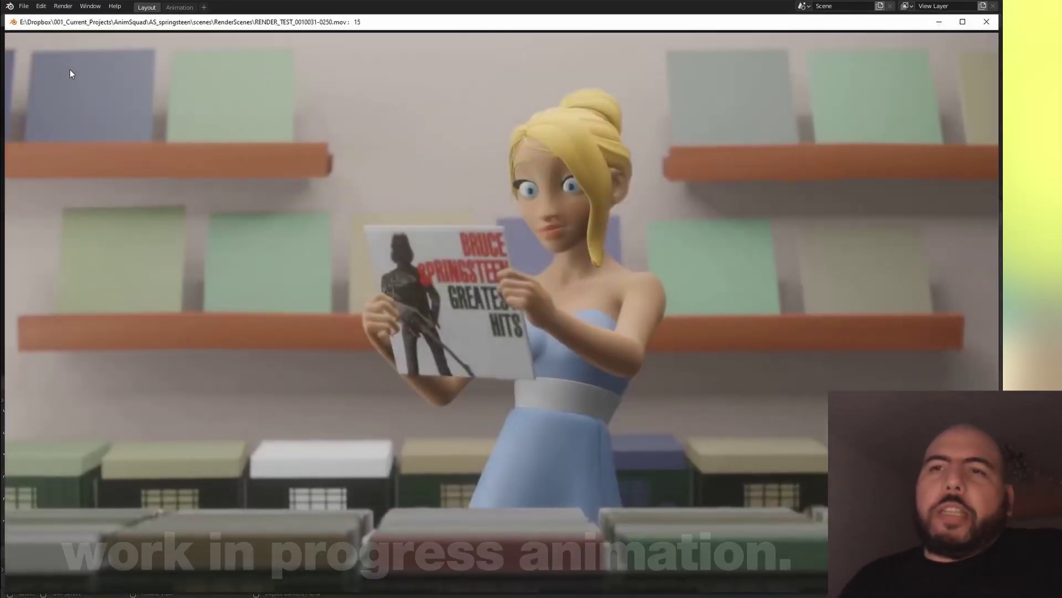
{"action": "double_click", "coordinate": [97, 24]}
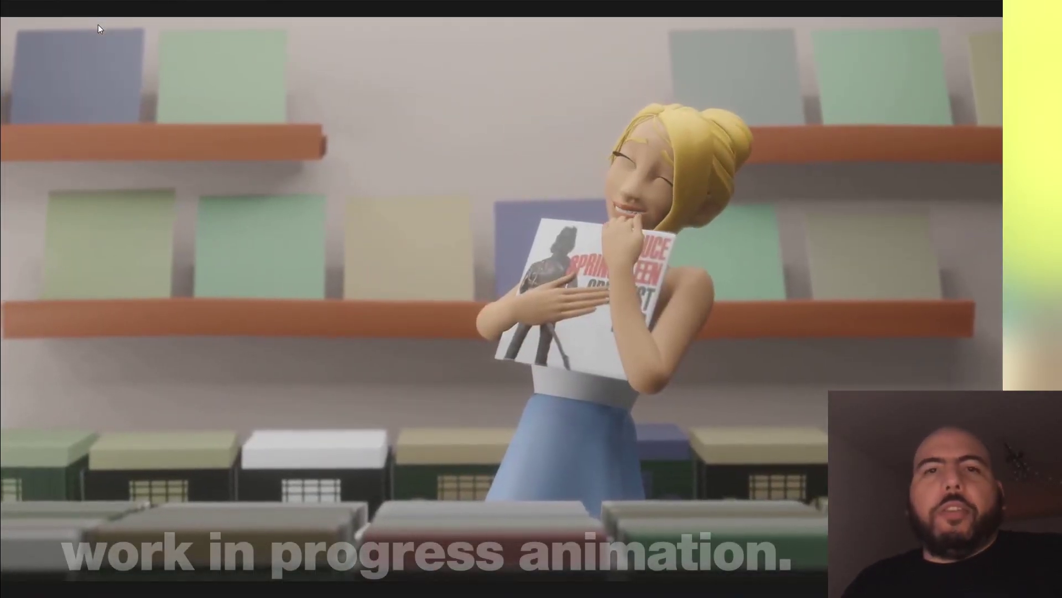